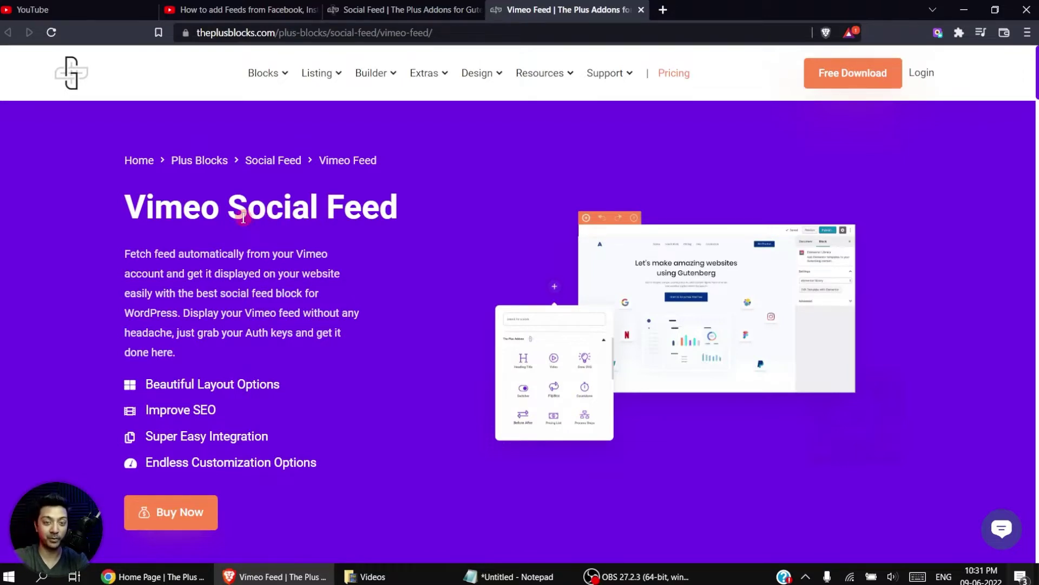
Examine the Style 1 grid and Style 2 carousel demos on the Vimeo Social Feed page.
{"action": "scroll", "coordinate": [243, 218], "scroll_direction": "down", "scroll_amount": 10}
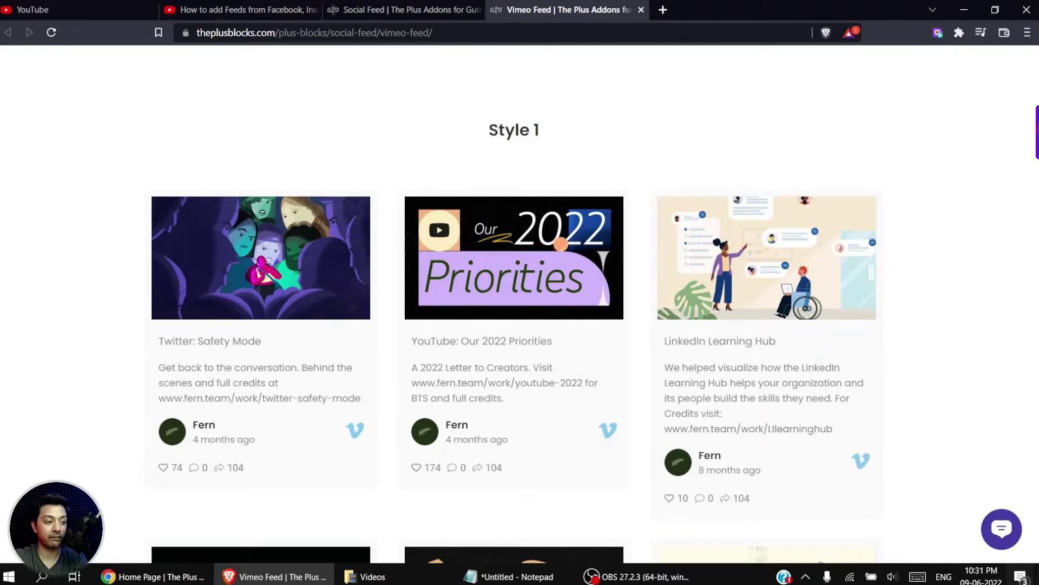
{"action": "scroll", "coordinate": [1033, 176], "scroll_direction": "down", "scroll_amount": 8}
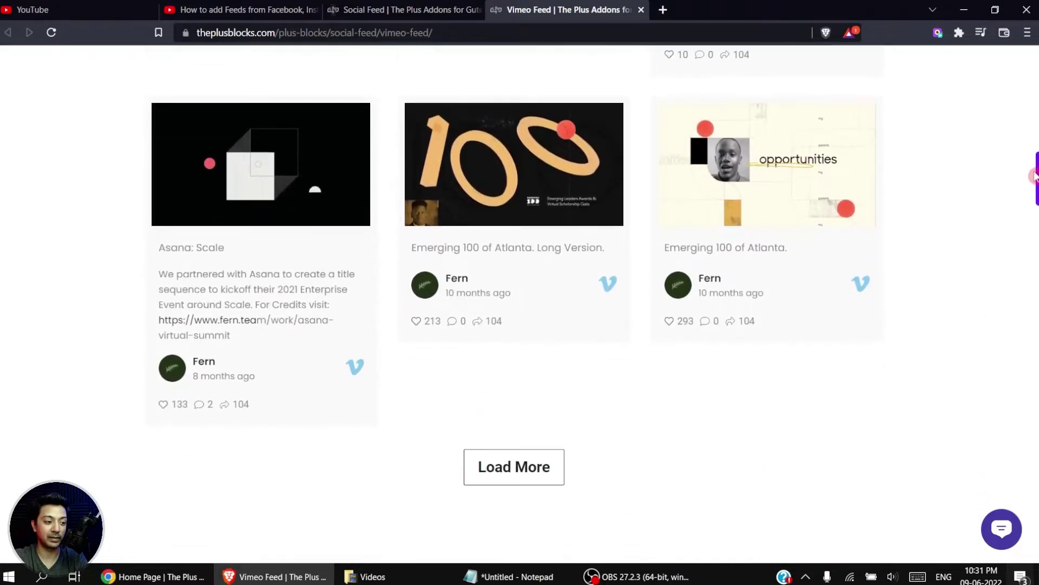
{"action": "scroll", "coordinate": [1034, 176], "scroll_direction": "down", "scroll_amount": 8}
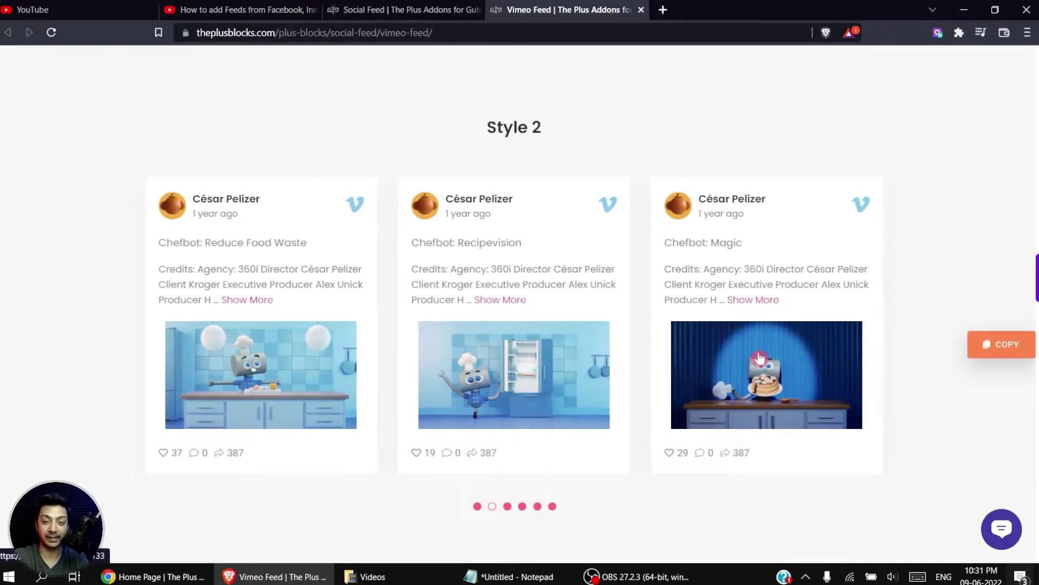
{"action": "left_click_drag", "start_coordinate": [757, 361], "coordinate": [487, 332]}
{"action": "left_click_drag", "start_coordinate": [649, 282], "coordinate": [343, 311]}
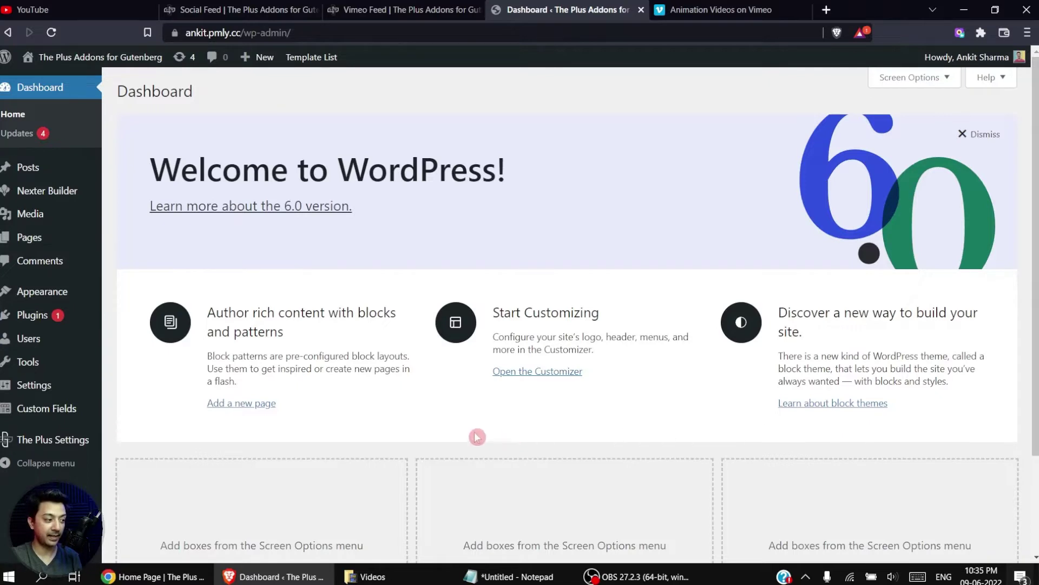
Find the Social Feed block in The Plus Settings by searching "social feed", enable it and save the block settings.
{"action": "left_click", "coordinate": [39, 319]}
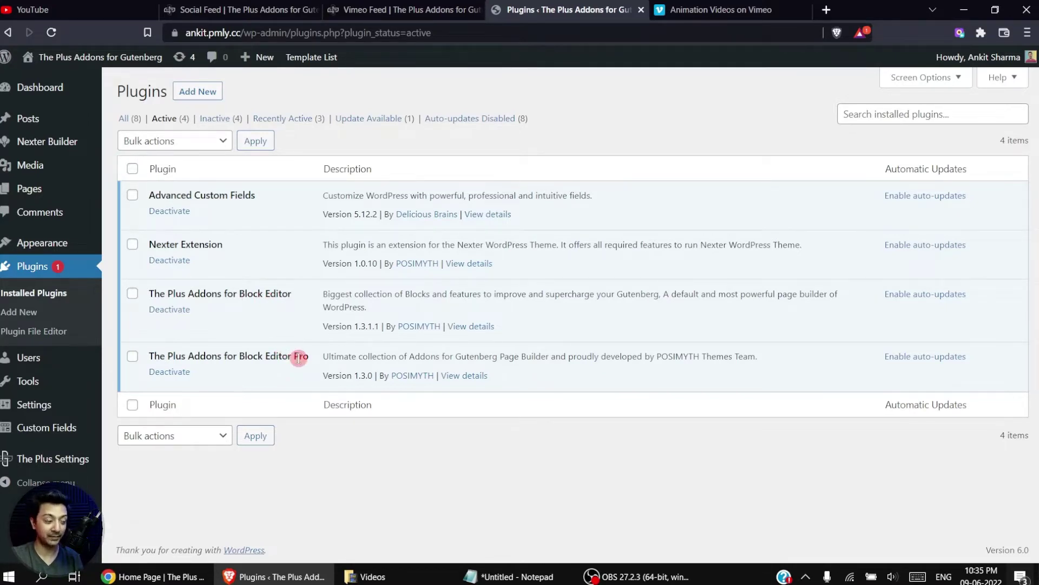
{"action": "mouse_move", "coordinate": [70, 464]}
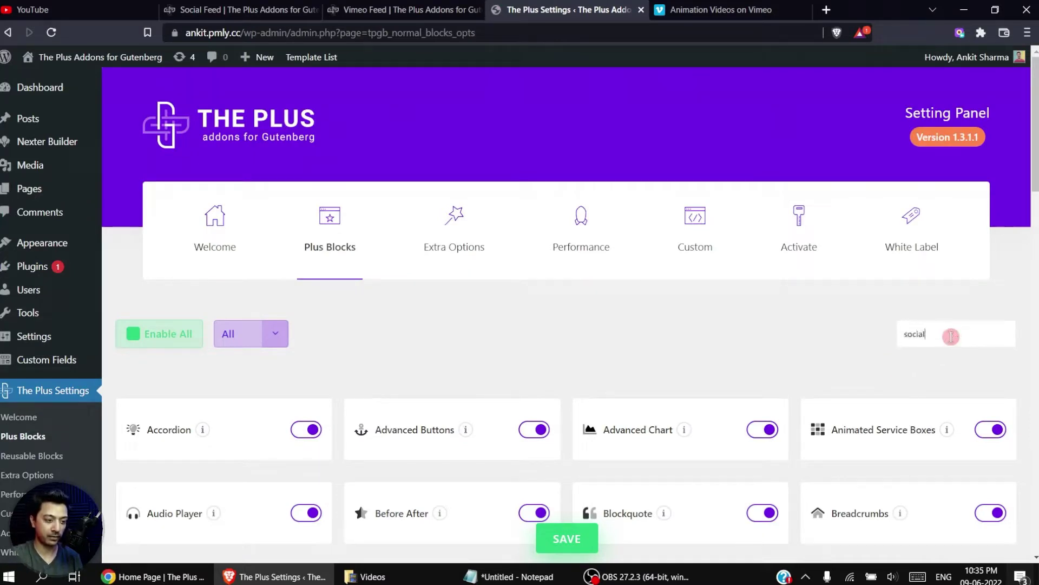
{"action": "type", "text": "ed"}
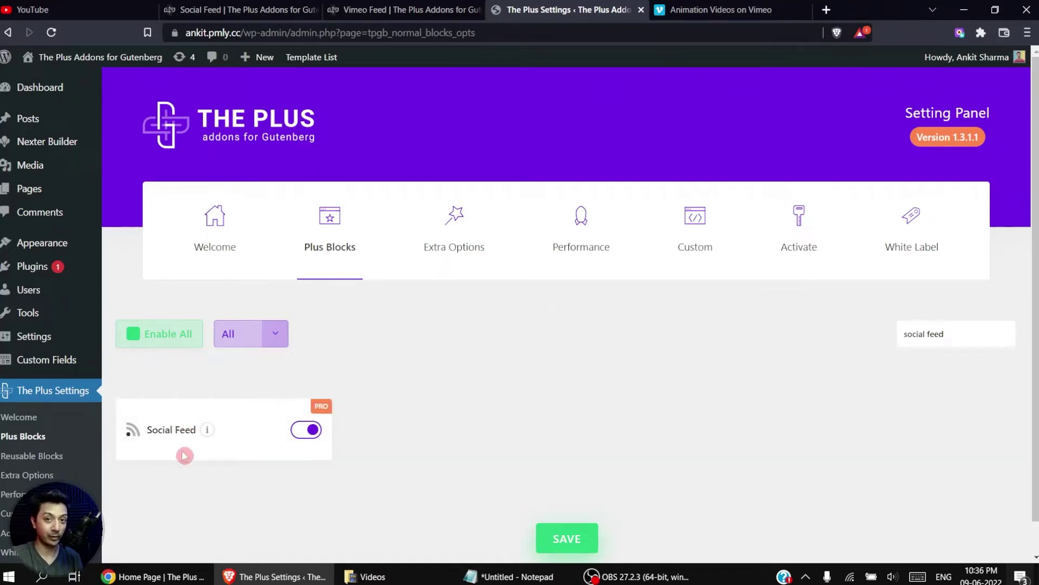
{"action": "left_click", "coordinate": [305, 430]}
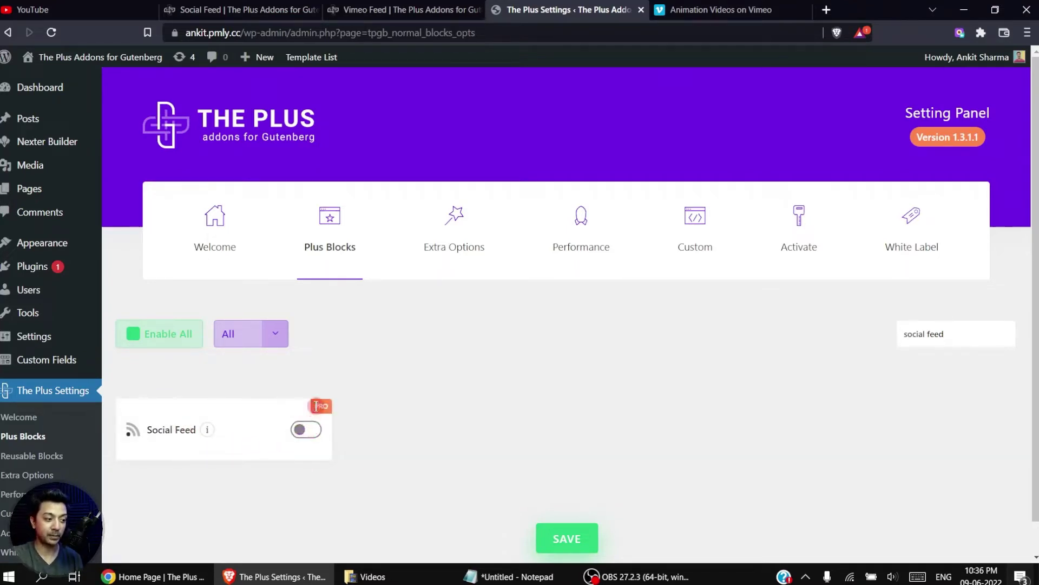
{"action": "left_click", "coordinate": [317, 431]}
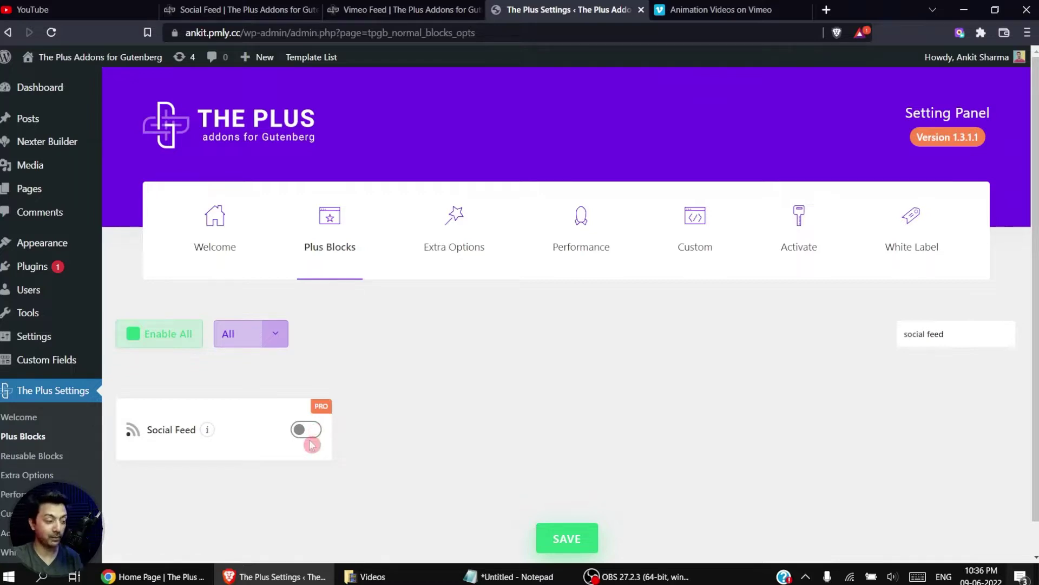
{"action": "left_click", "coordinate": [547, 529]}
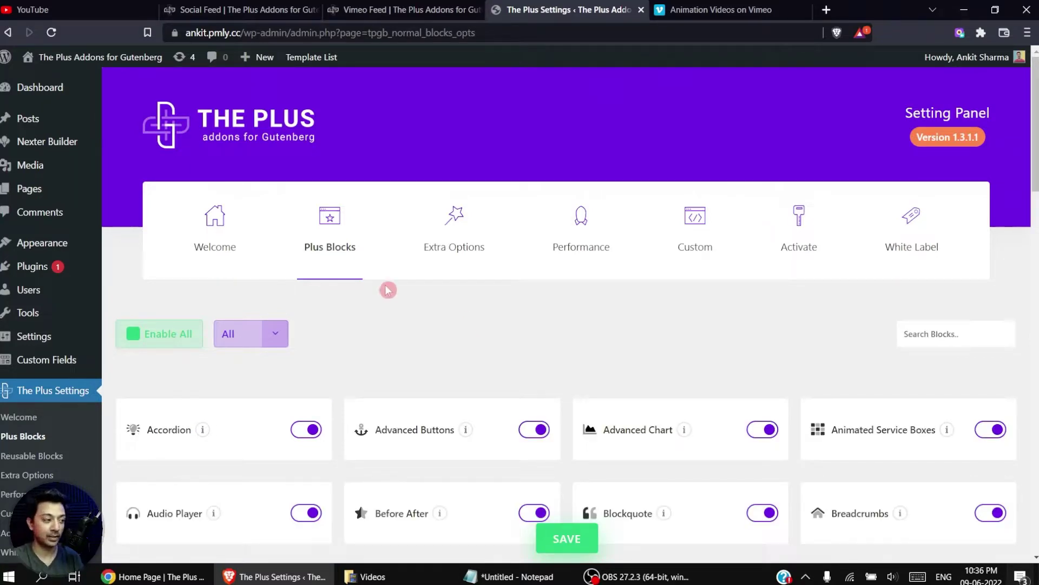
Open the Social Feed page for editing and insert a TP Social Feed block below the "Our Vimeo Feed" heading.
{"action": "mouse_move", "coordinate": [40, 198]}
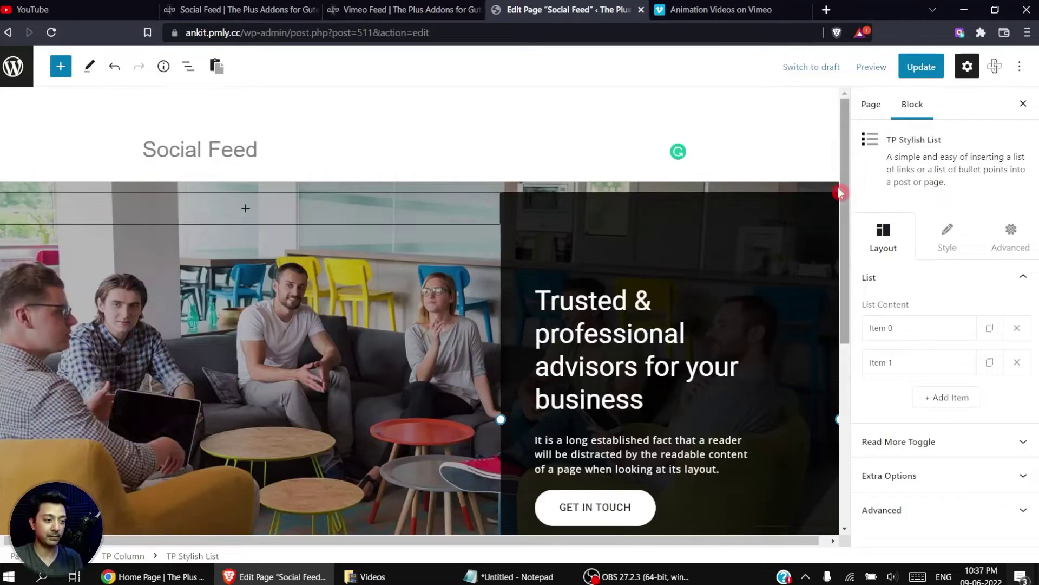
{"action": "left_click_drag", "start_coordinate": [844, 193], "coordinate": [858, 413]}
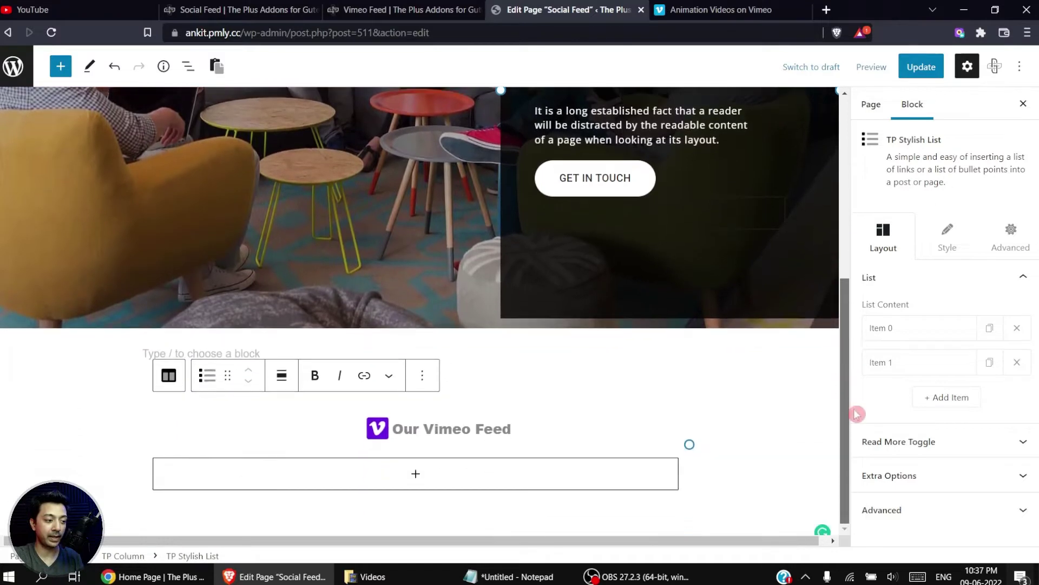
{"action": "left_click", "coordinate": [416, 475]}
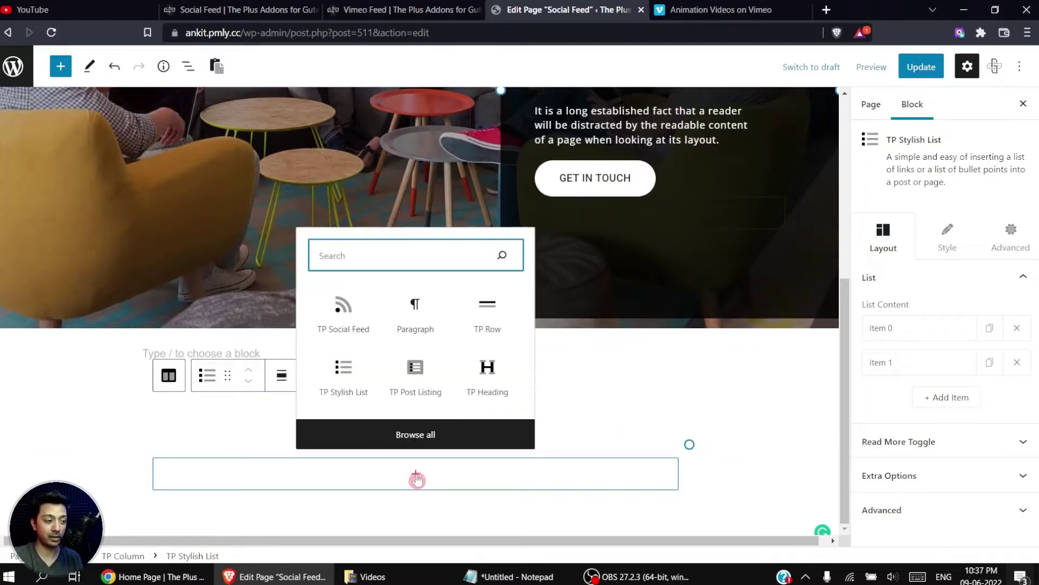
{"action": "type", "text": "socia"}
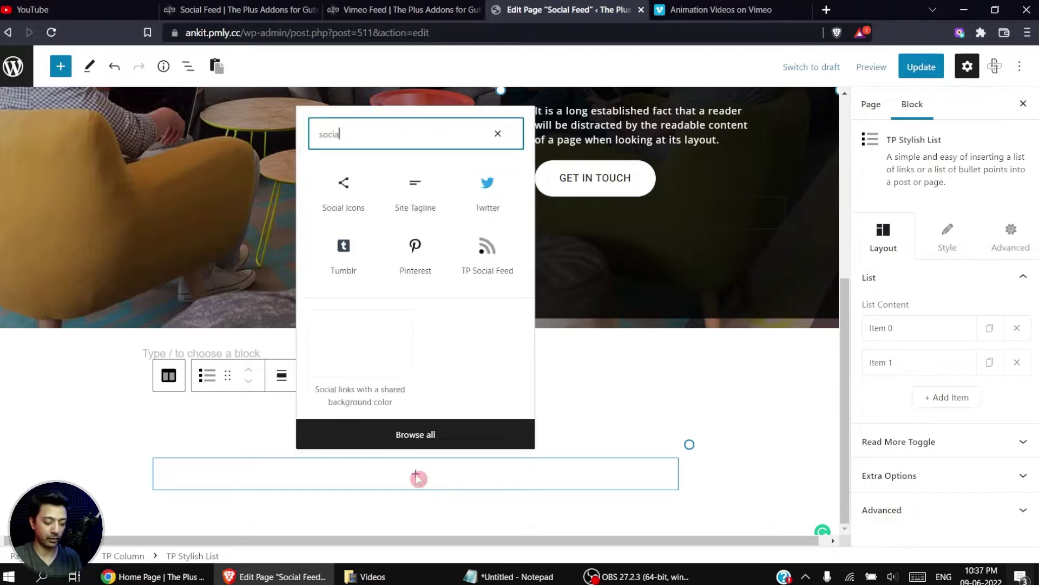
{"action": "type", "text": "l feed"}
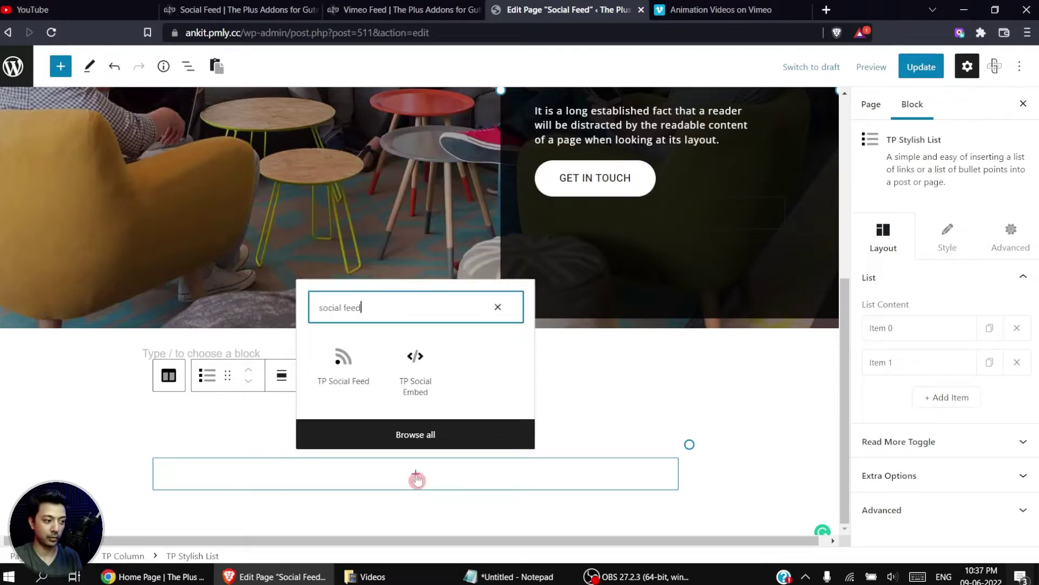
{"action": "left_click", "coordinate": [354, 382]}
{"action": "scroll", "coordinate": [330, 456], "scroll_direction": "down", "scroll_amount": 1}
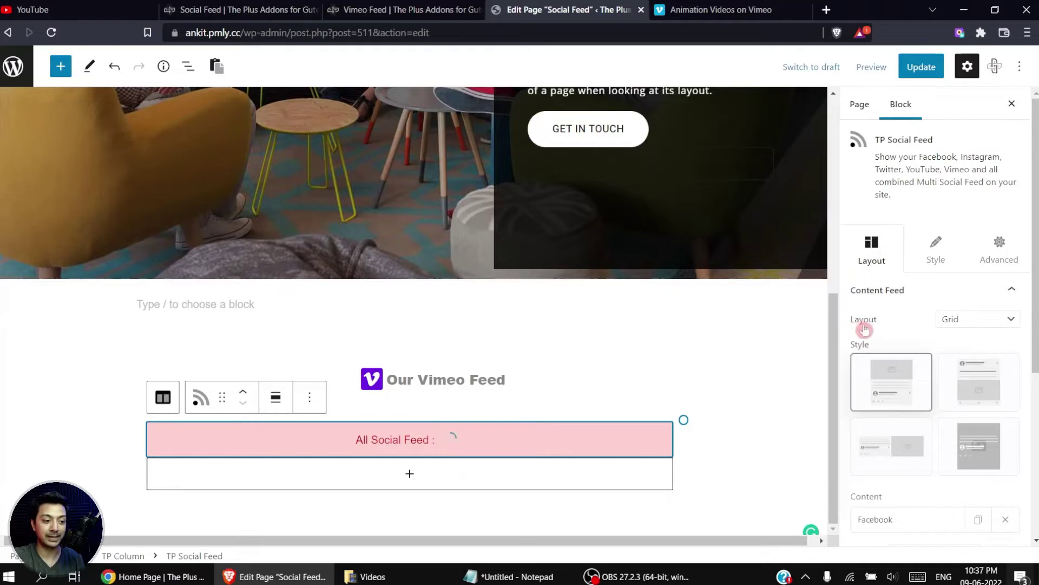
Keep the social feed block's Grid layout and set its Facebook content item's feed type to Vimeo.
{"action": "left_click", "coordinate": [971, 318]}
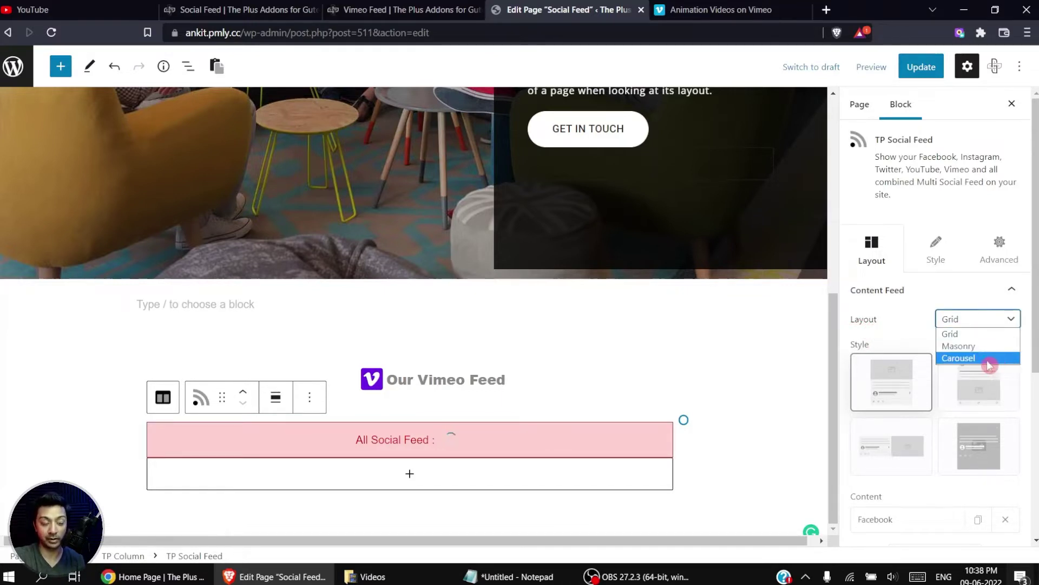
{"action": "left_click", "coordinate": [912, 347]}
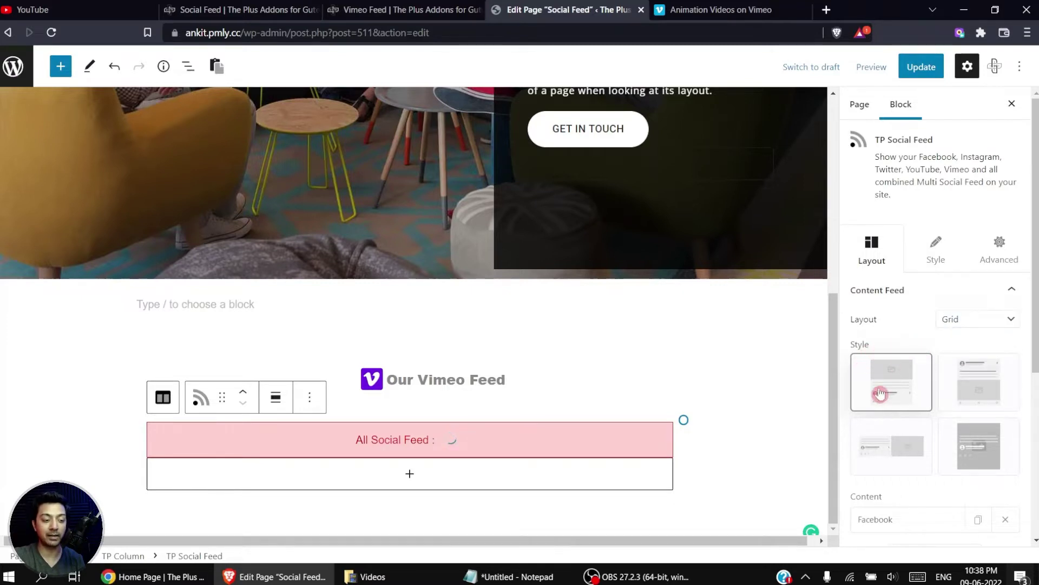
{"action": "scroll", "coordinate": [972, 378], "scroll_direction": "down", "scroll_amount": 1}
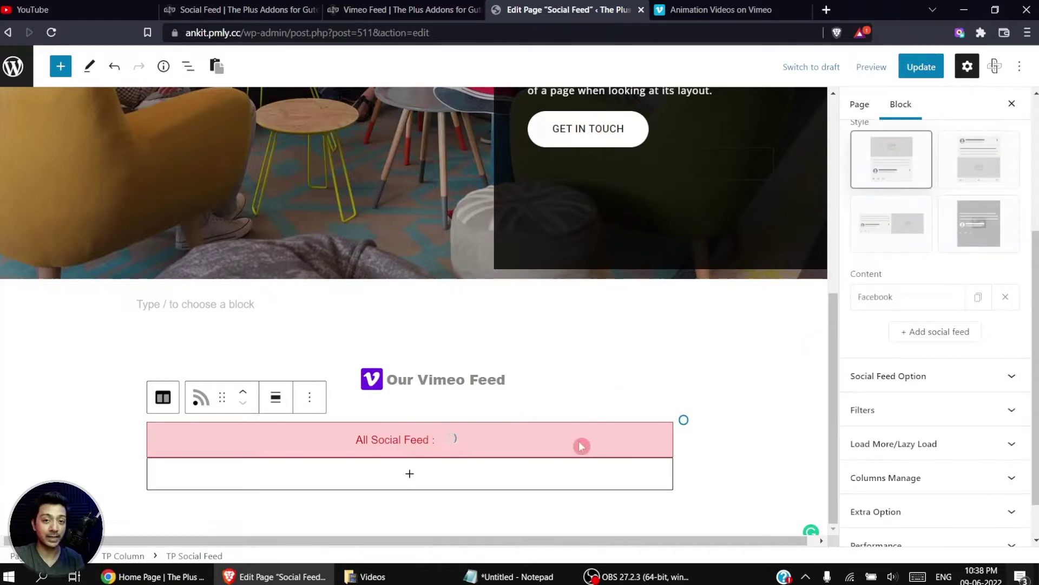
{"action": "left_click", "coordinate": [901, 304]}
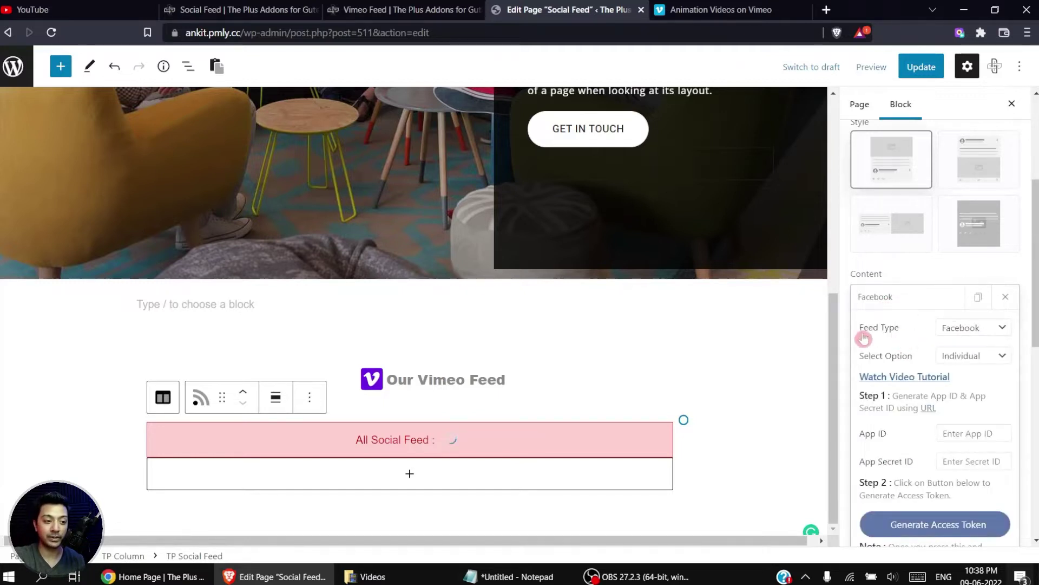
{"action": "left_click", "coordinate": [962, 333]}
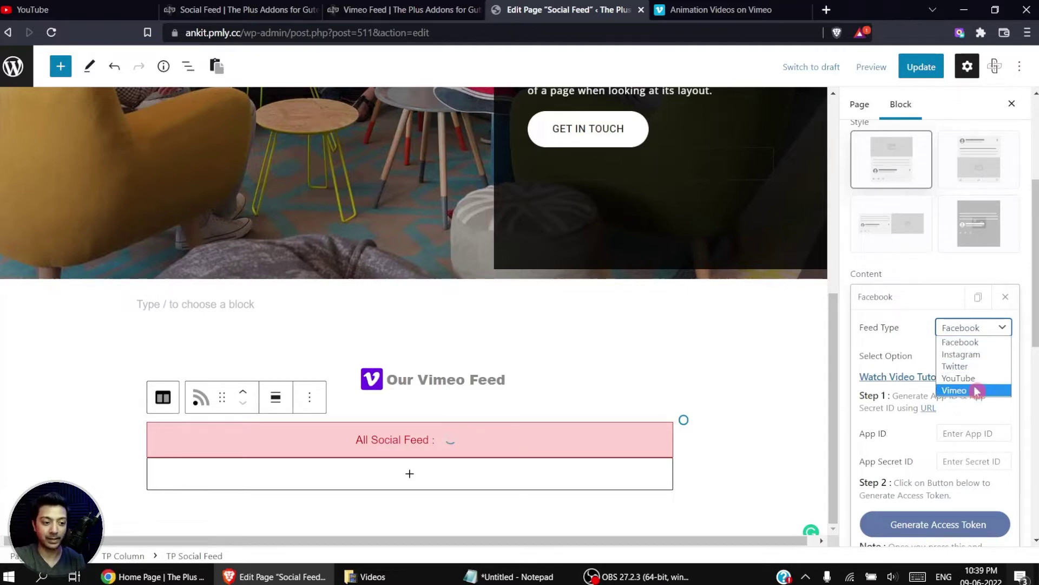
{"action": "left_click", "coordinate": [989, 396]}
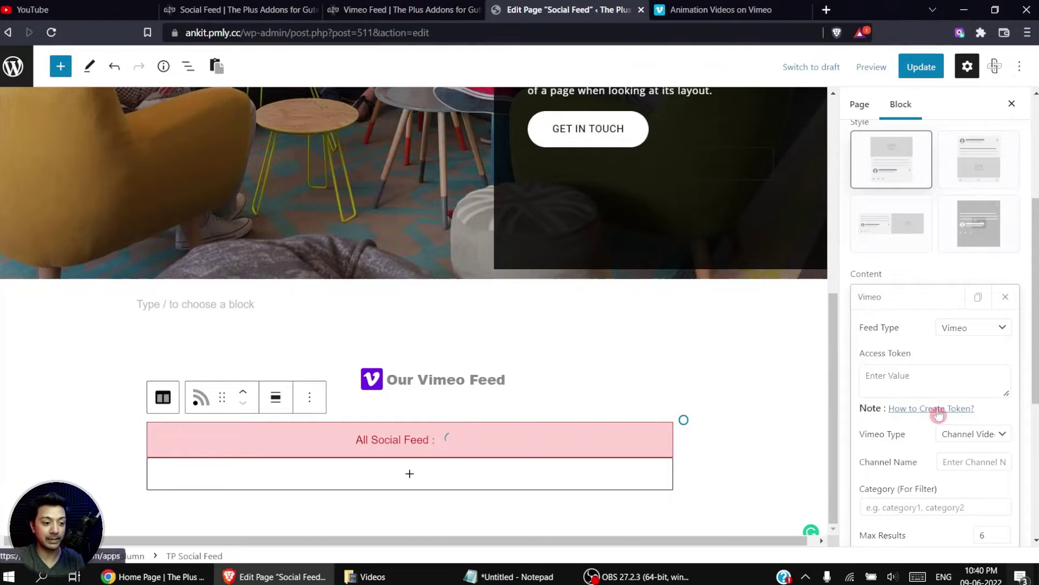
Open the Vimeo Developer My Apps page from the block's token creation link and start a new app.
{"action": "left_click", "coordinate": [915, 413]}
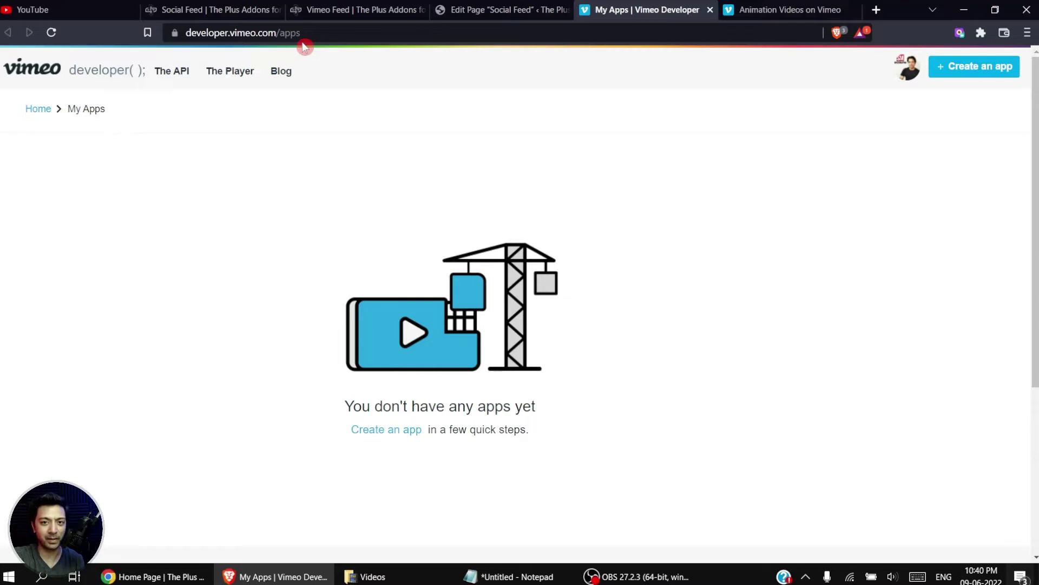
{"action": "left_click", "coordinate": [441, 11]}
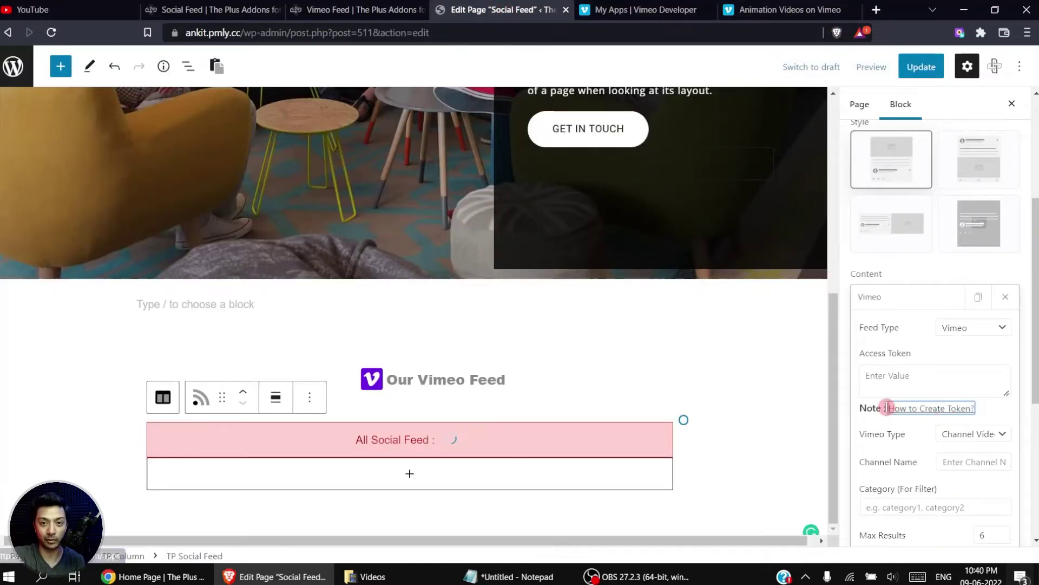
{"action": "left_click", "coordinate": [635, 6]}
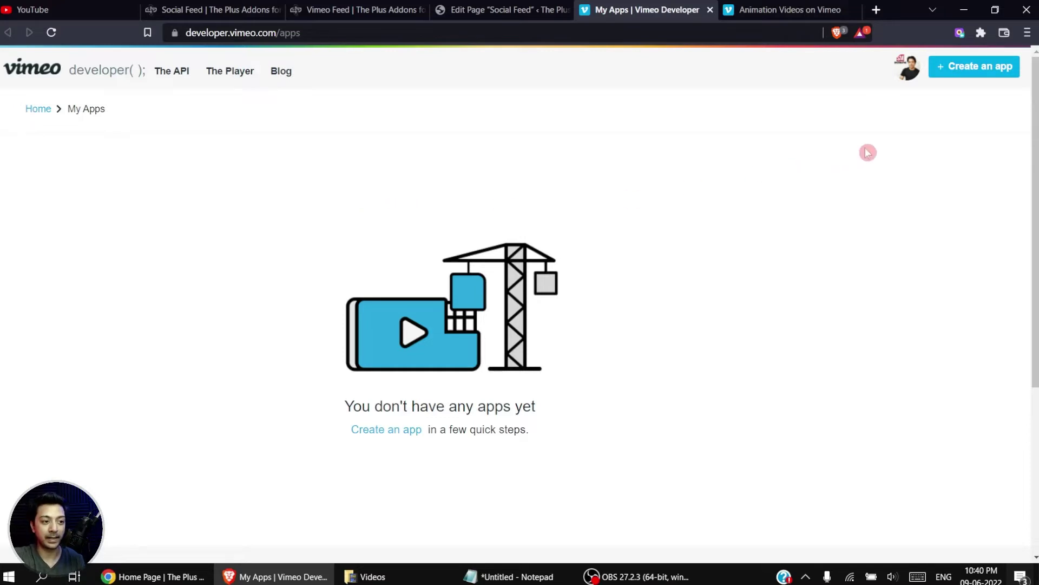
{"action": "left_click", "coordinate": [969, 81]}
Name the new Vimeo app "posimyth feed".
{"action": "left_click", "coordinate": [299, 219]}
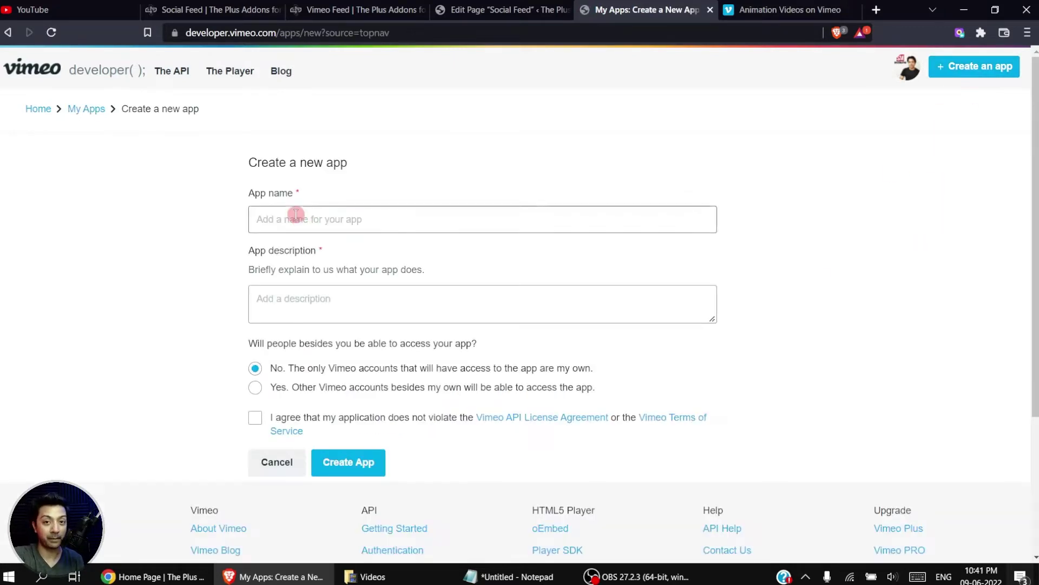
{"action": "type", "text": "Pomy"}
{"action": "key", "text": "ctrl+a"}
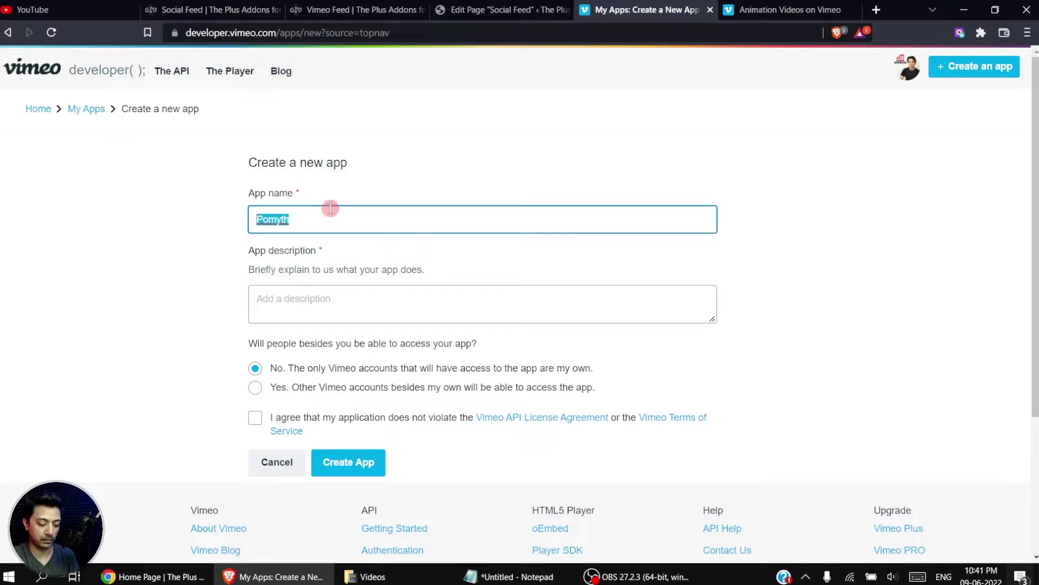
{"action": "type", "text": "posimyth"}
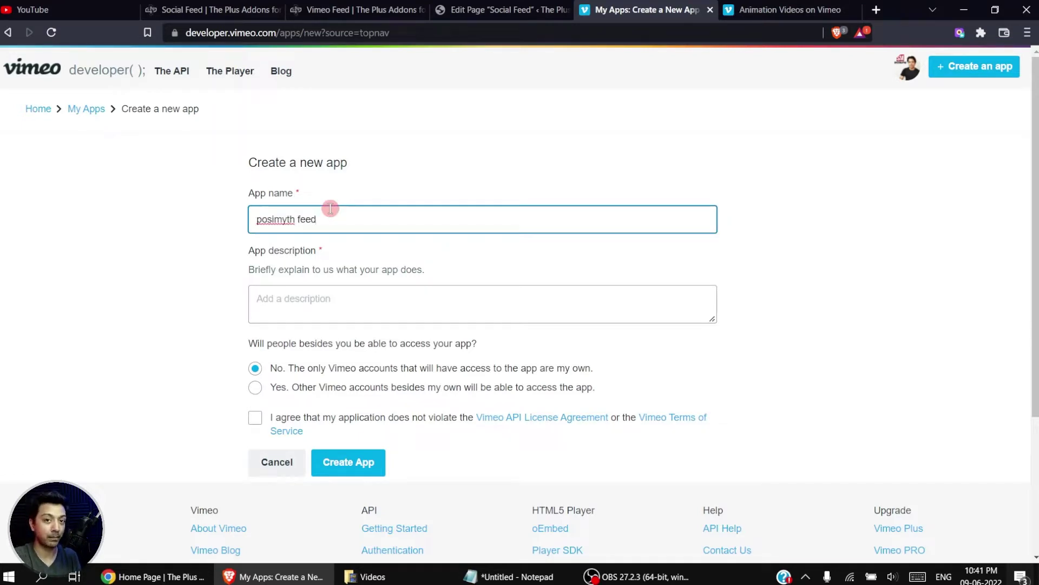
Enter the app description "A sample feed from video for The plus blocks for Gutenberg plugin".
{"action": "left_click", "coordinate": [323, 305]}
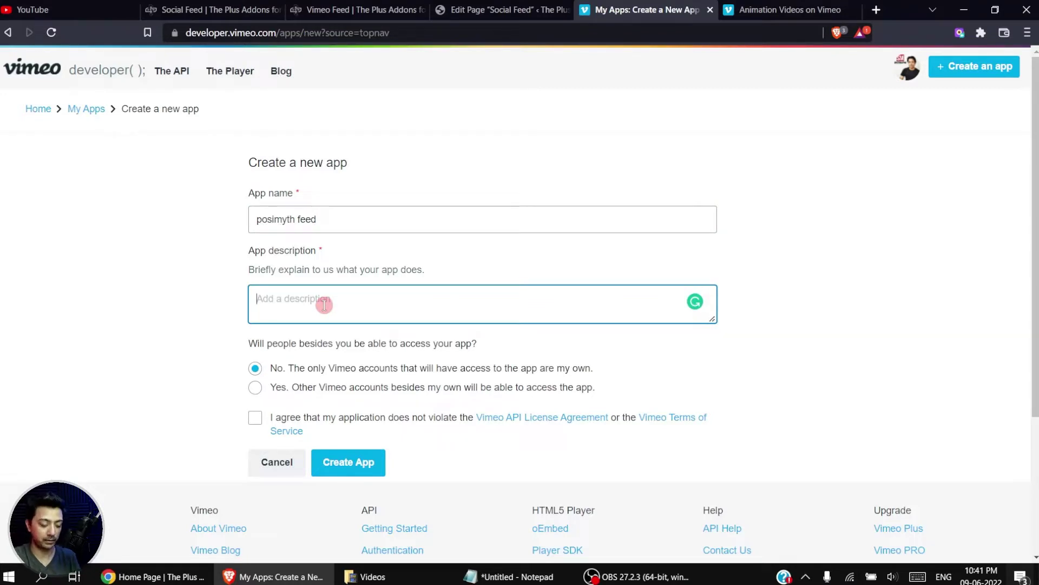
{"action": "type", "text": "Sample feed from video for The plus blocks for Gutenberg plugin"}
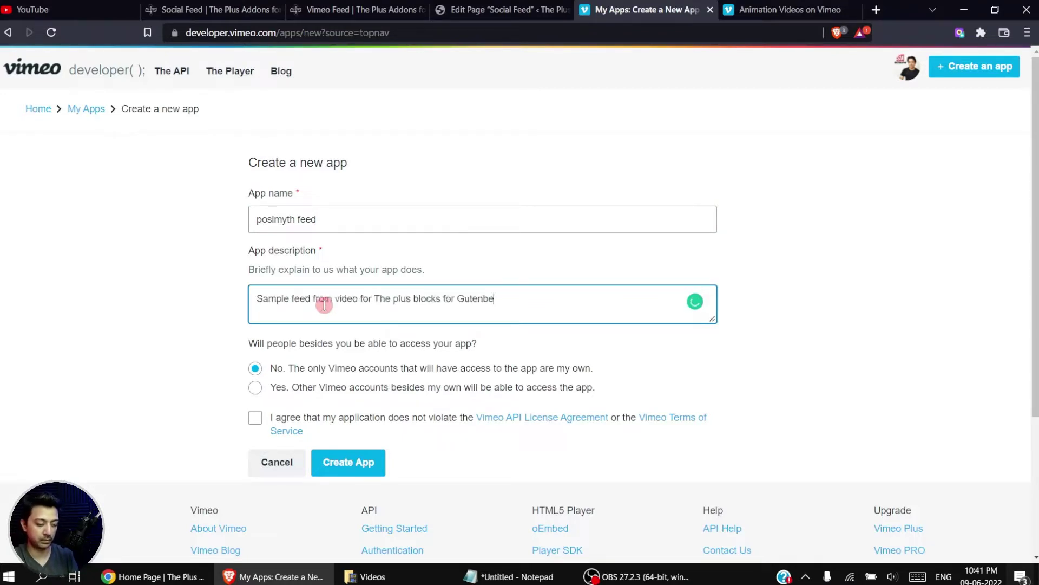
{"action": "key", "text": "Home"}
{"action": "type", "text": "A"}
{"action": "key", "text": "Delete"}
{"action": "type", "text": "s"}
{"action": "key", "text": "Right"}
{"action": "key", "text": "Right"}
{"action": "key", "text": "Right"}
{"action": "key", "text": "Right"}
{"action": "key", "text": "Right"}
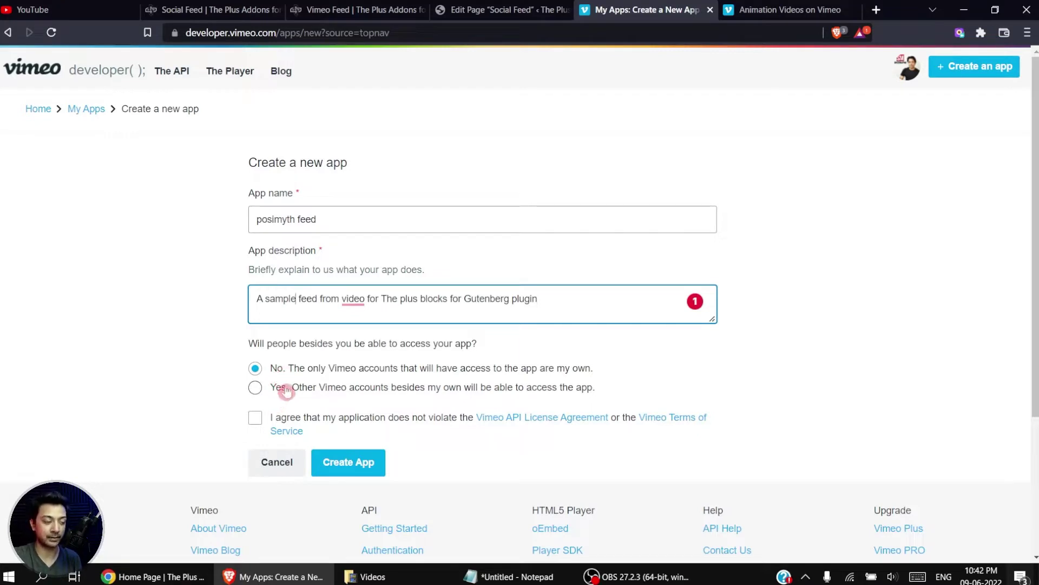
Agree to the Vimeo API License Agreement and Terms of Service, and create the app.
{"action": "left_click", "coordinate": [255, 418]}
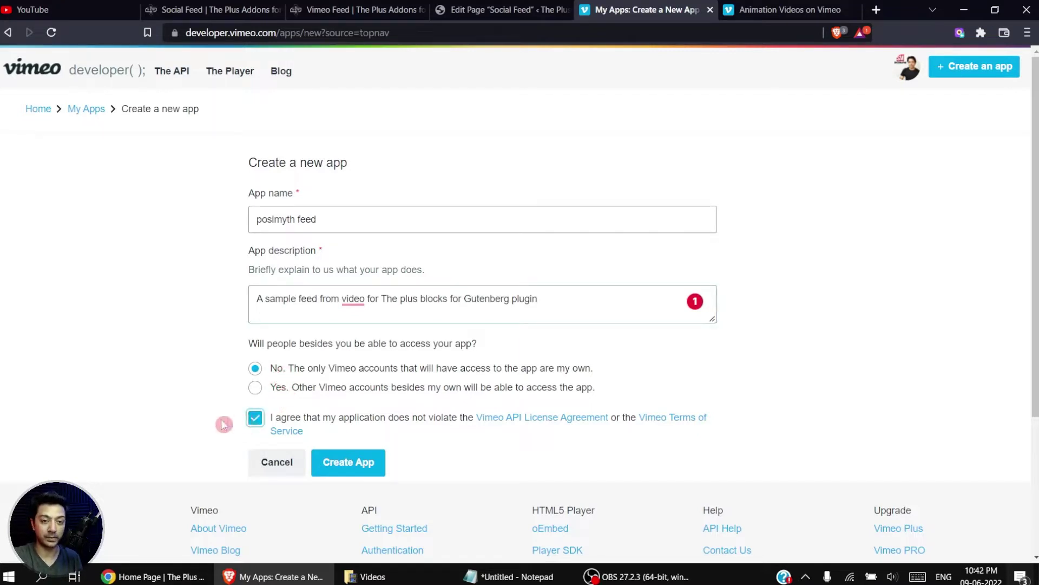
{"action": "left_click", "coordinate": [350, 462]}
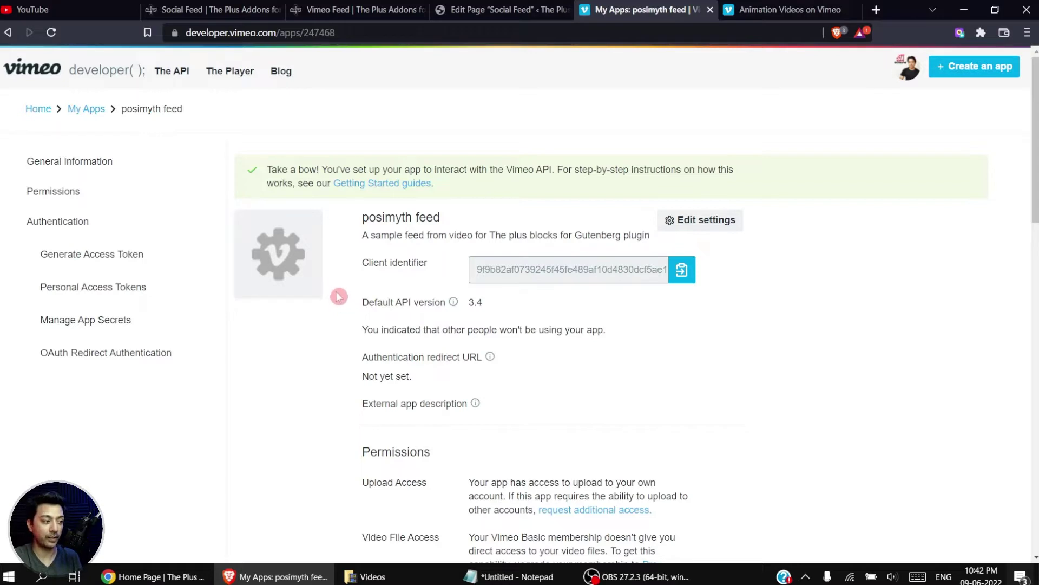
Generate an Authenticated (you) personal access token with the public scope in the new app's Authentication section.
{"action": "left_click", "coordinate": [53, 222]}
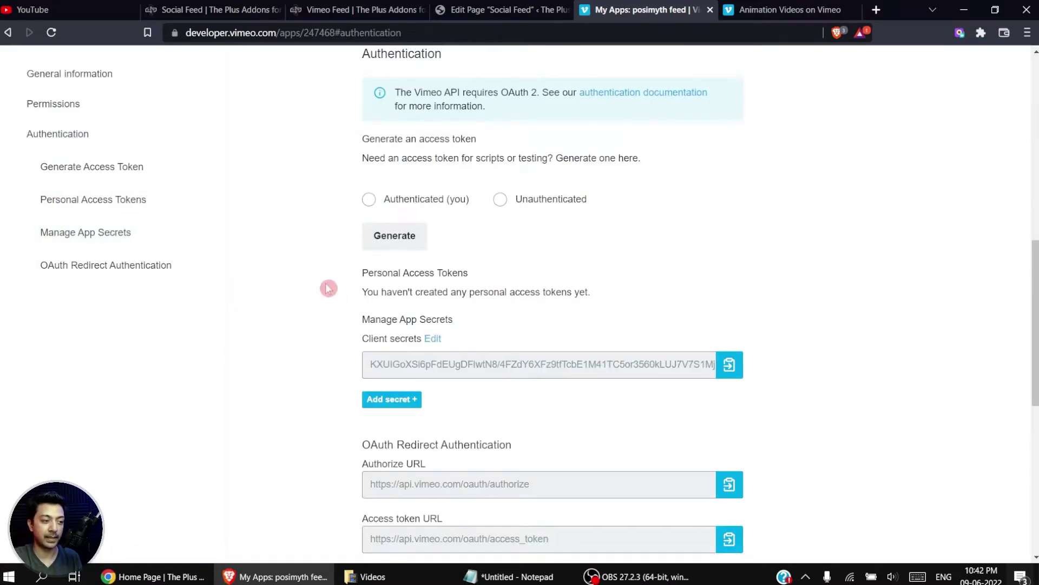
{"action": "left_click", "coordinate": [369, 201]}
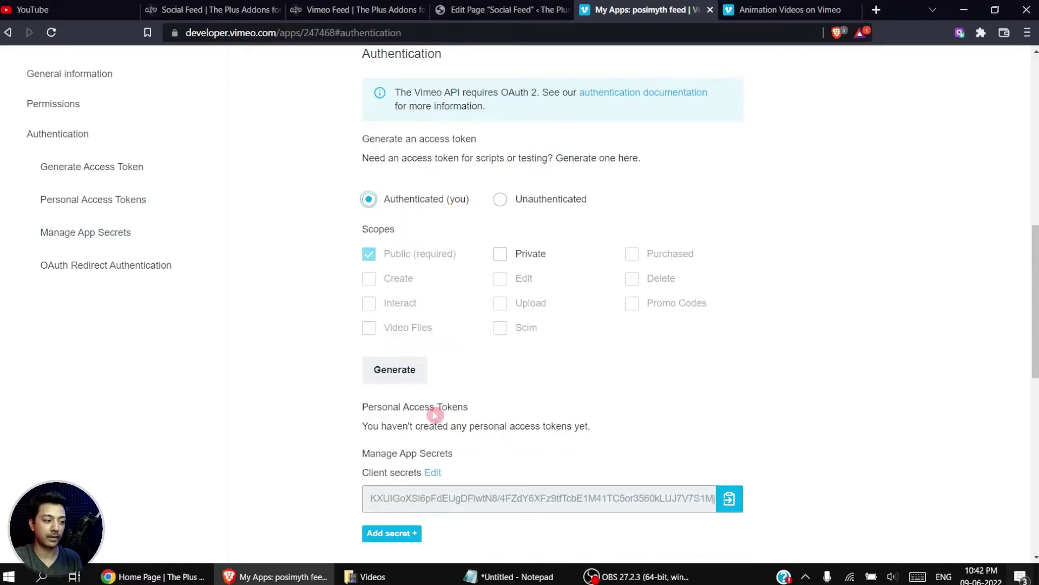
{"action": "left_click", "coordinate": [416, 377]}
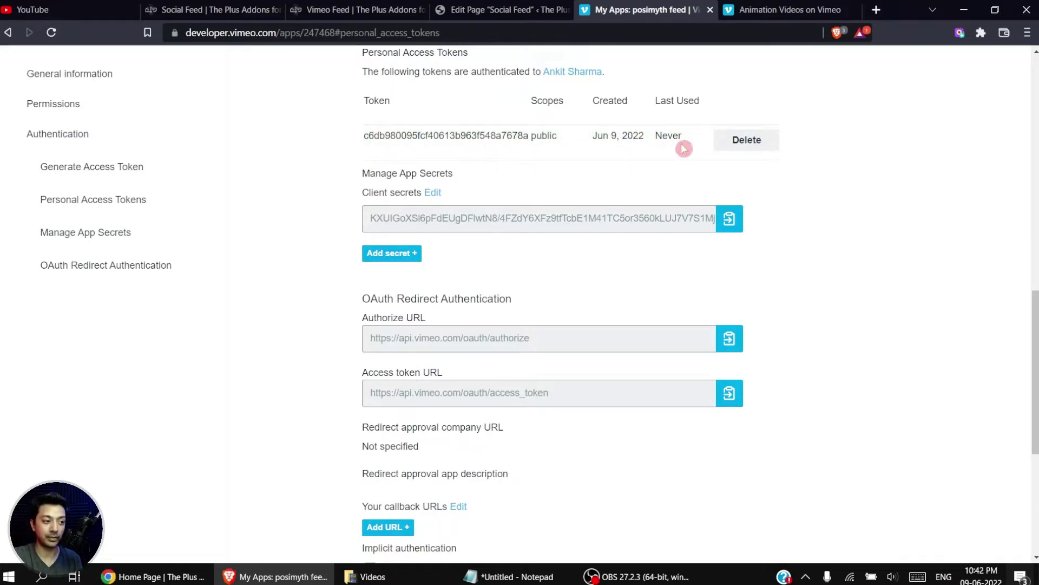
Copy the generated Vimeo access token into the Access Token field of the Social Feed block in the page editor.
{"action": "double_click", "coordinate": [495, 140]}
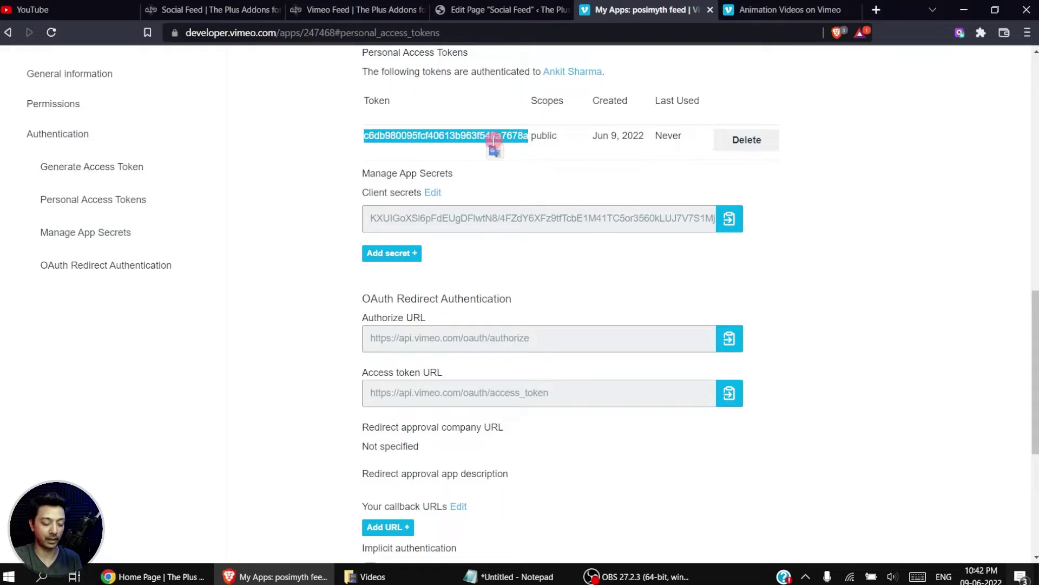
{"action": "left_click", "coordinate": [838, 310]}
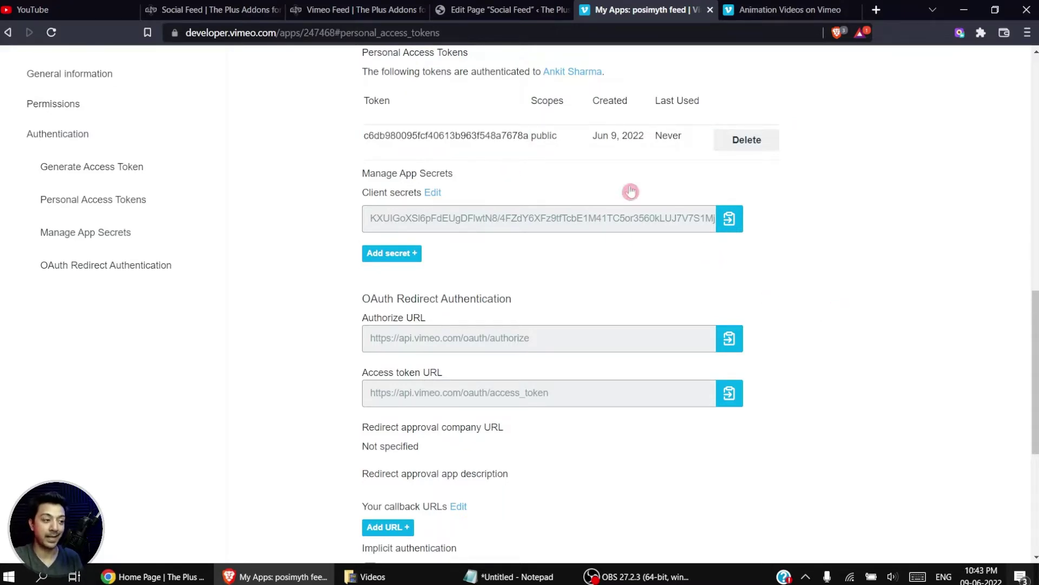
{"action": "left_click", "coordinate": [503, 6]}
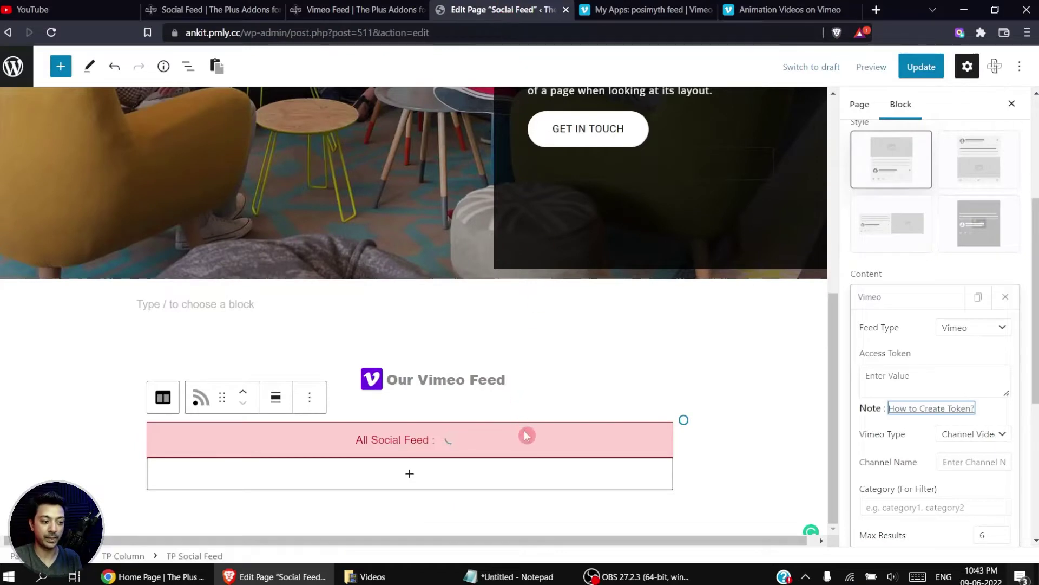
{"action": "left_click", "coordinate": [933, 374]}
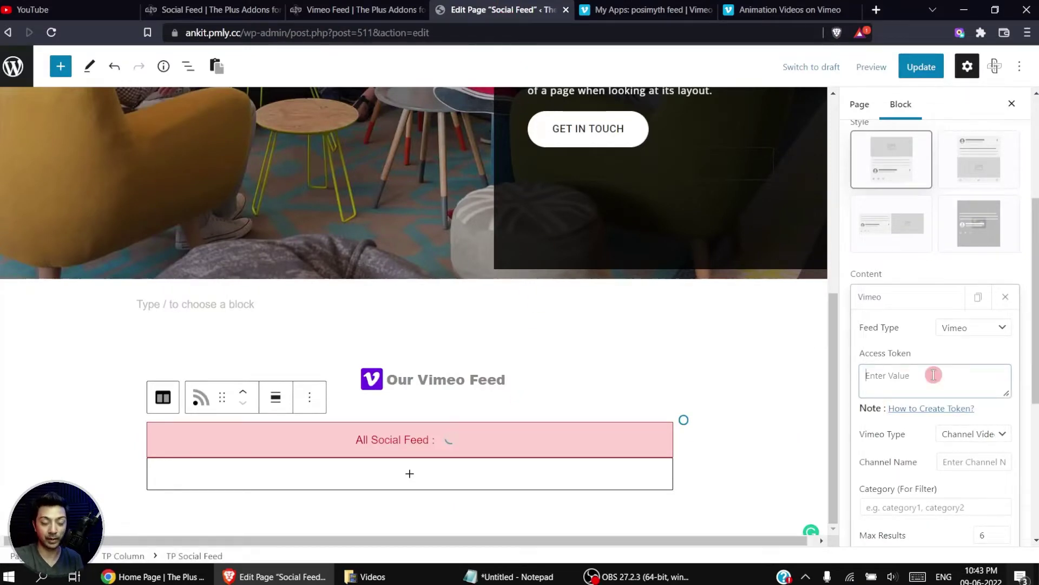
{"action": "key", "text": "ctrl+v"}
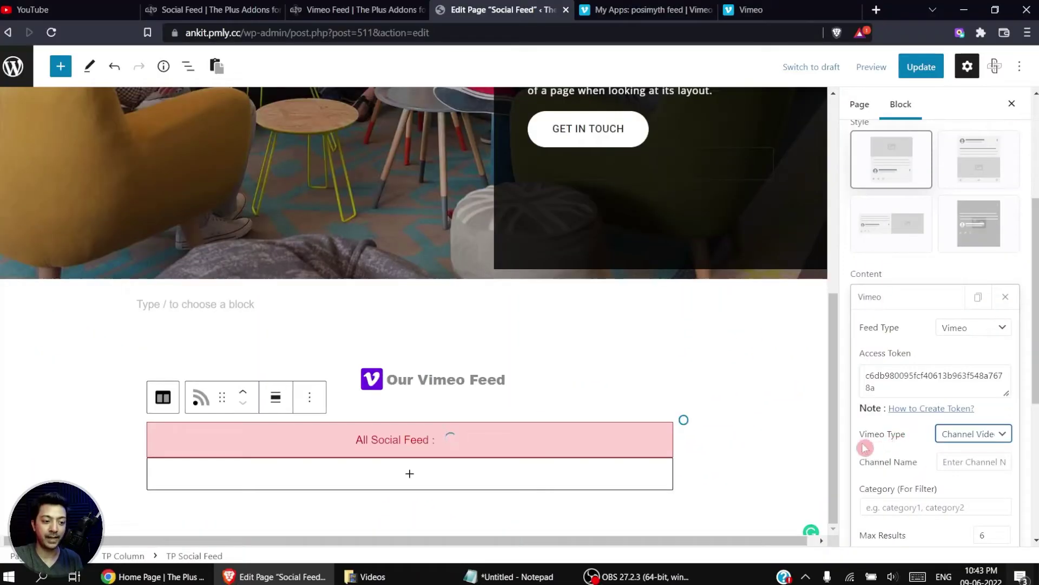
Set the Vimeo Type to User Video, enter the Vimeo account's username, and check the feed it loads.
{"action": "left_click", "coordinate": [979, 434]}
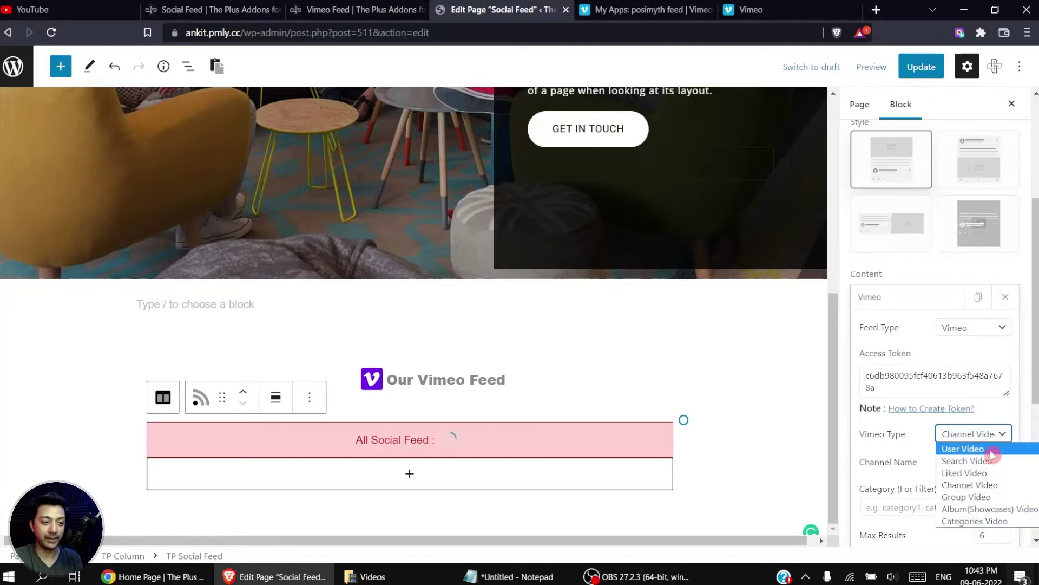
{"action": "left_click", "coordinate": [963, 448]}
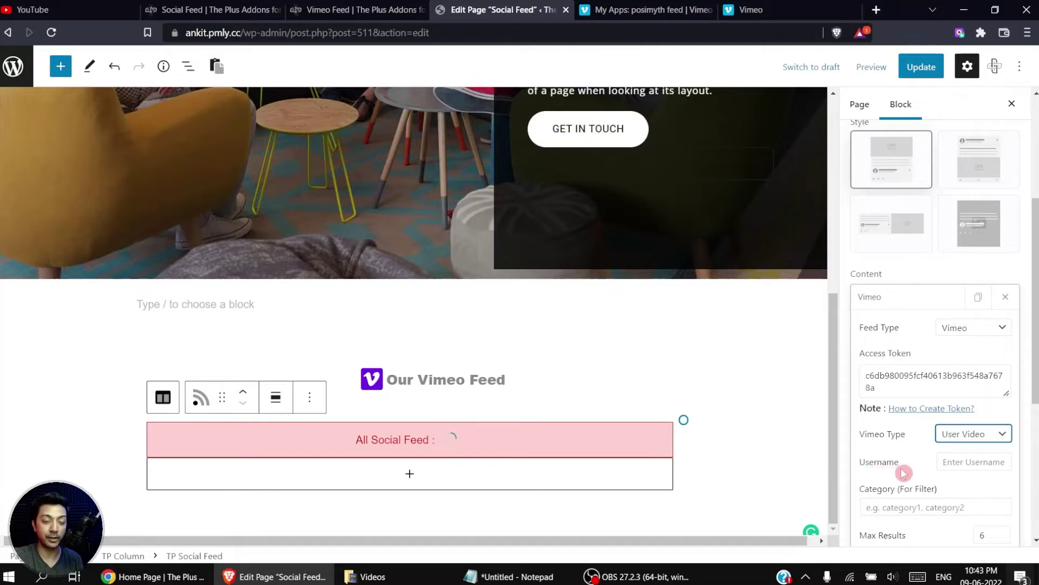
{"action": "left_click", "coordinate": [940, 463]}
{"action": "type", "text": "user11557427"}
{"action": "left_click", "coordinate": [903, 490]}
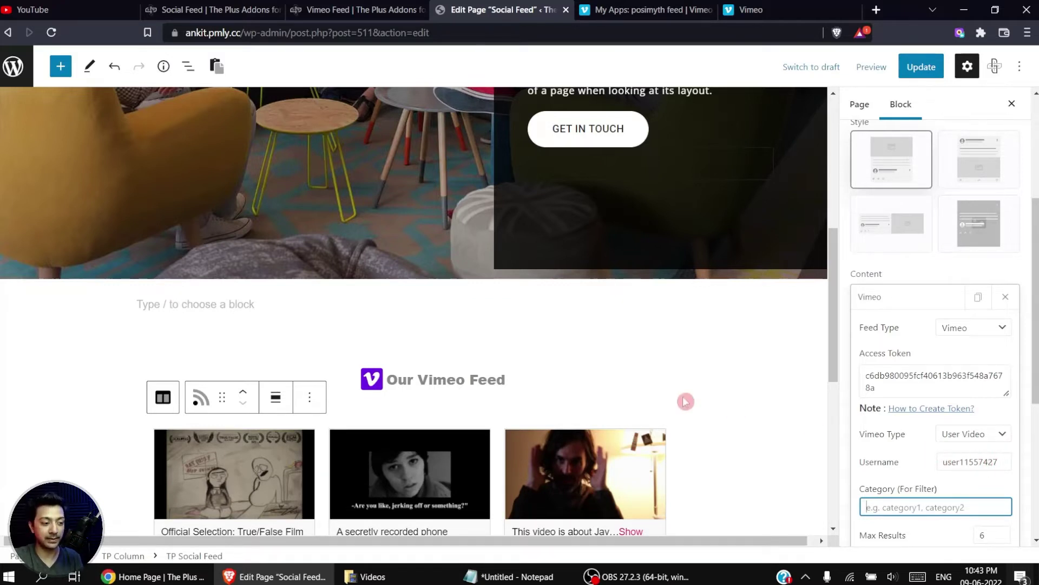
{"action": "scroll", "coordinate": [683, 398], "scroll_direction": "down", "scroll_amount": 5}
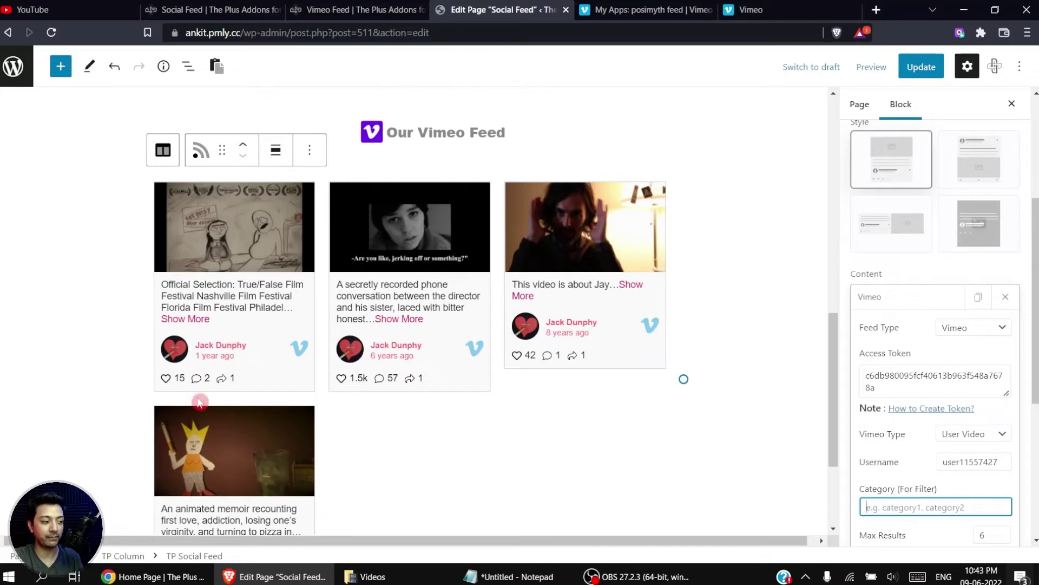
Switch the Vimeo Type to Search Video with the search term "recipe" and check the loaded feed.
{"action": "left_click", "coordinate": [973, 433]}
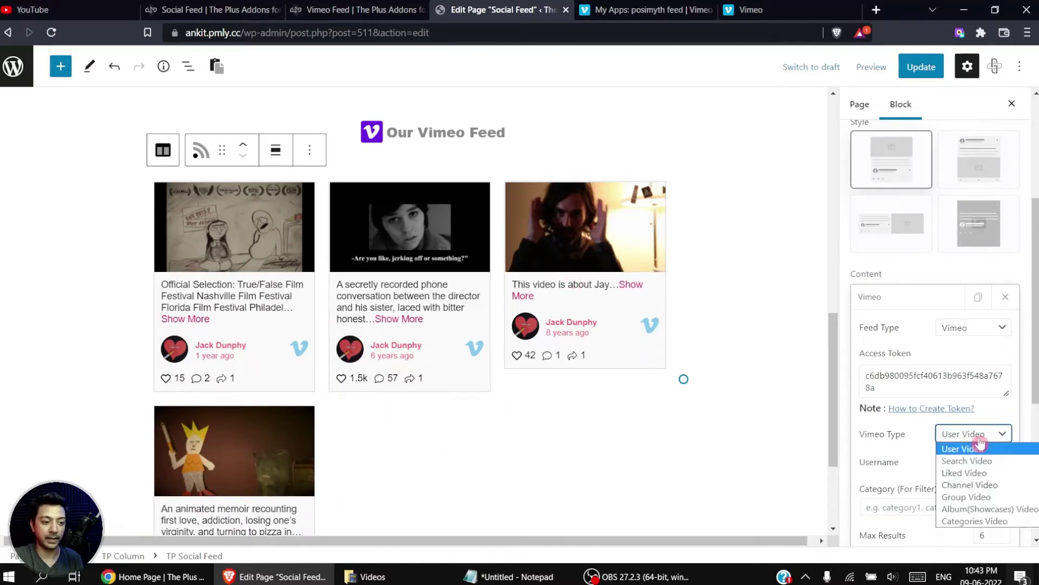
{"action": "left_click", "coordinate": [1000, 464]}
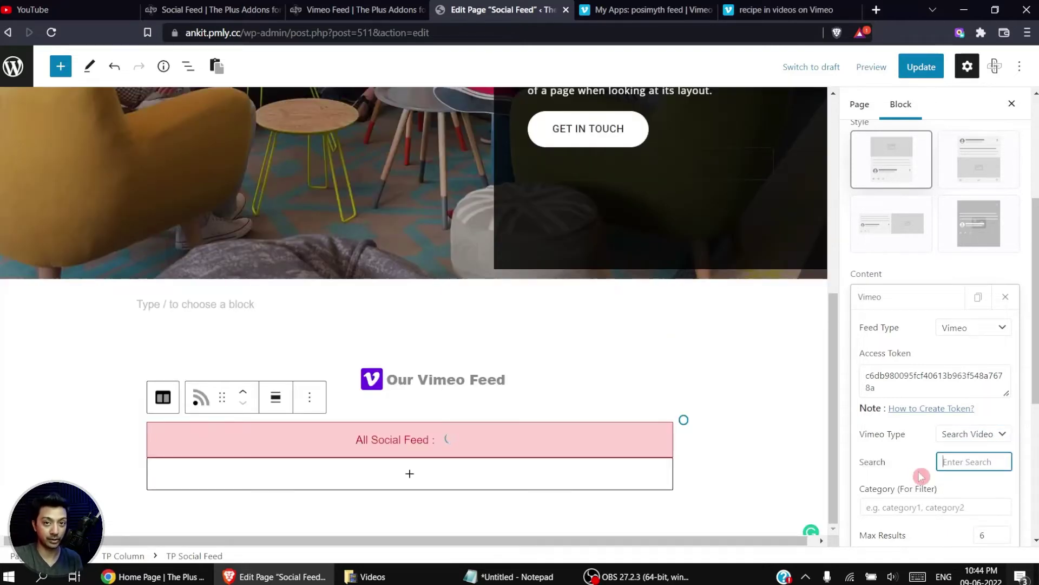
{"action": "key", "text": "Tab"}
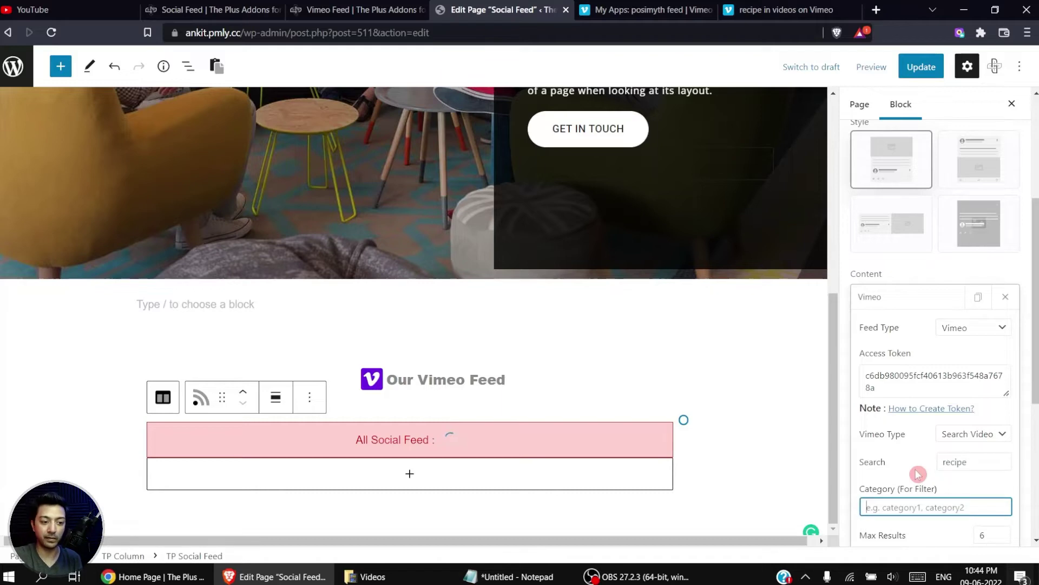
{"action": "scroll", "coordinate": [763, 401], "scroll_direction": "down", "scroll_amount": 5}
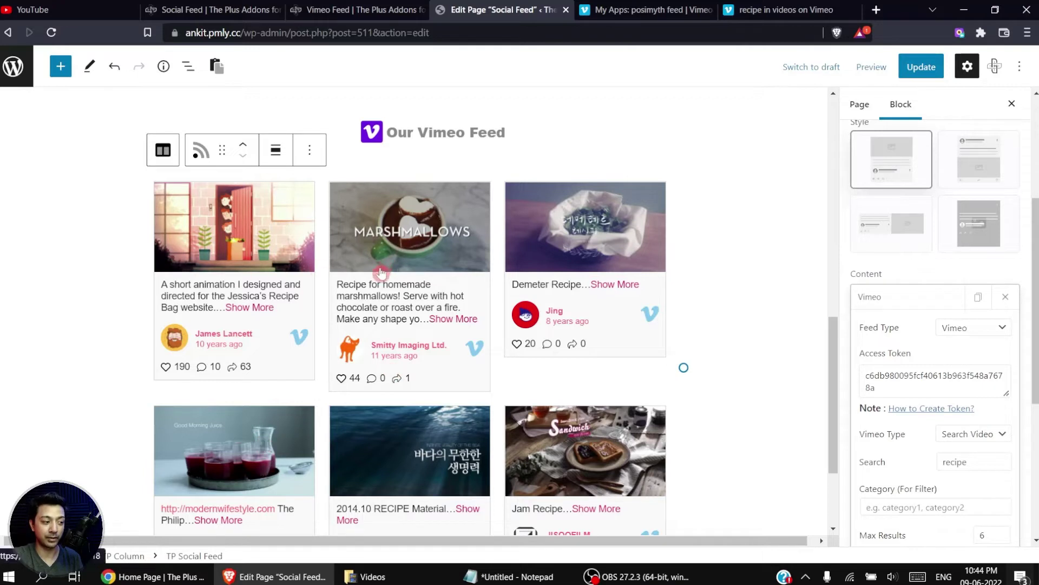
Switch the Vimeo Type to Channel Video with the channel name "Jack" and check the loaded feed.
{"action": "scroll", "coordinate": [969, 379], "scroll_direction": "down", "scroll_amount": 3}
{"action": "left_click", "coordinate": [973, 272]}
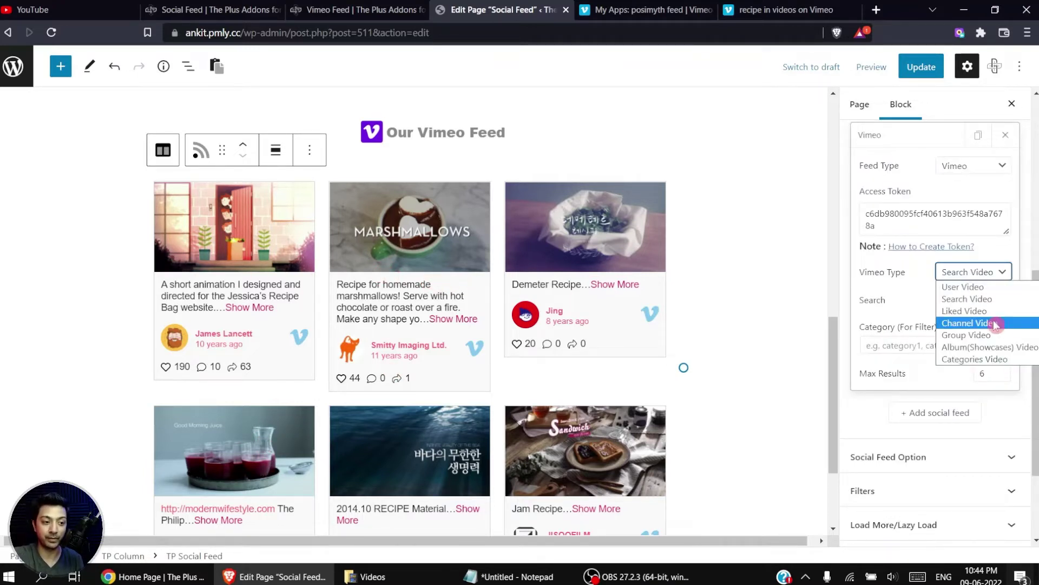
{"action": "left_click", "coordinate": [993, 323]}
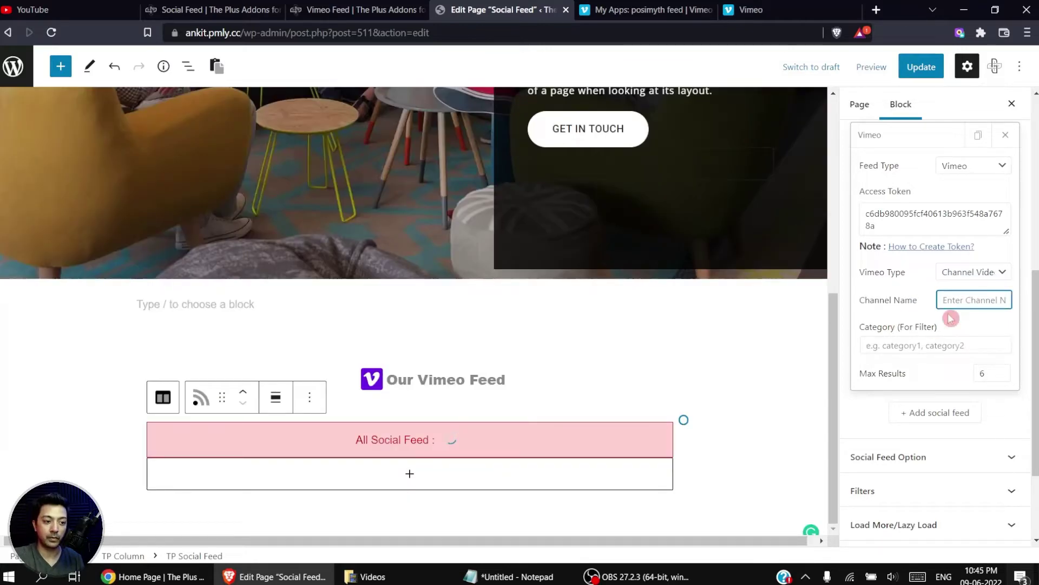
{"action": "type", "text": "Jack"}
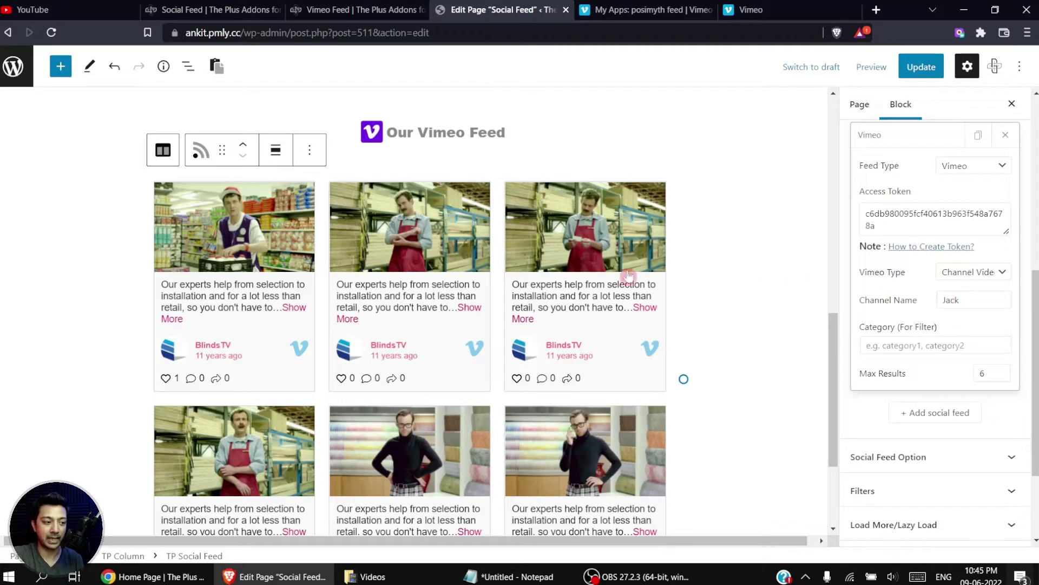
{"action": "scroll", "coordinate": [352, 279], "scroll_direction": "down", "scroll_amount": 3}
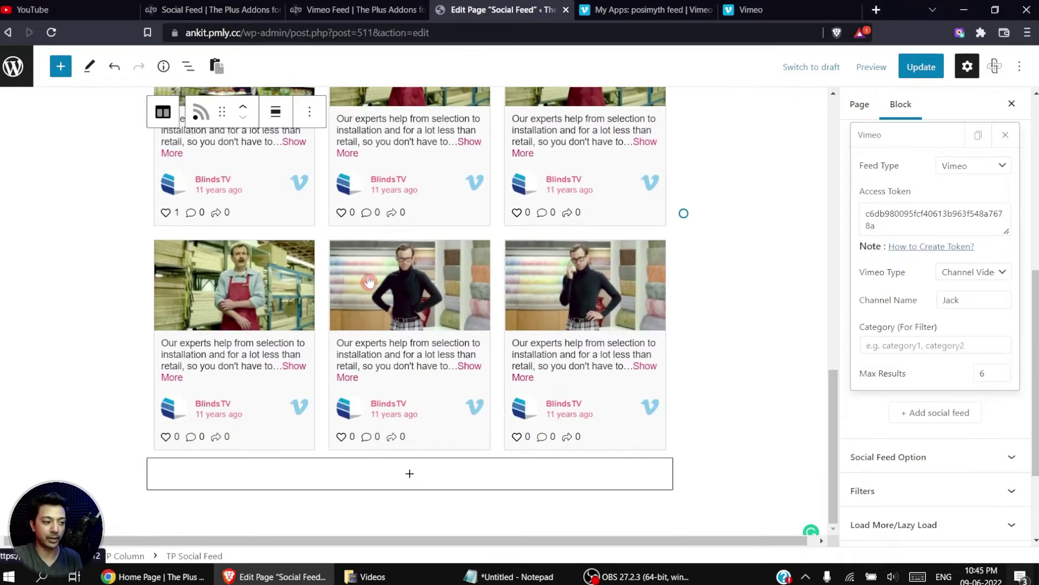
Set the Vimeo Type to Categories Video and enter "animation" as the category to load.
{"action": "left_click", "coordinate": [1003, 273]}
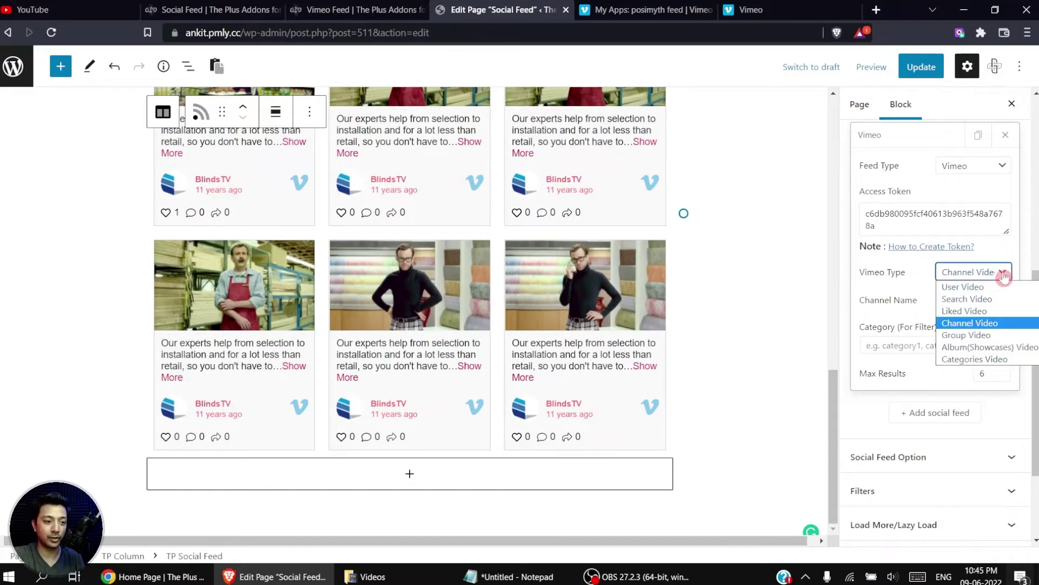
{"action": "left_click", "coordinate": [1003, 273]}
{"action": "left_click", "coordinate": [1003, 273]}
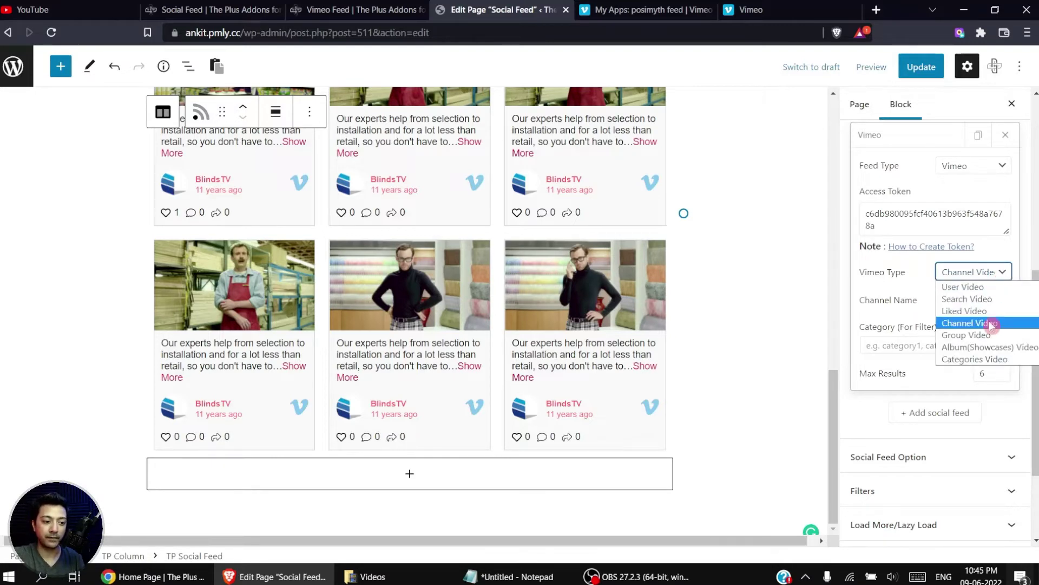
{"action": "left_click", "coordinate": [962, 359]}
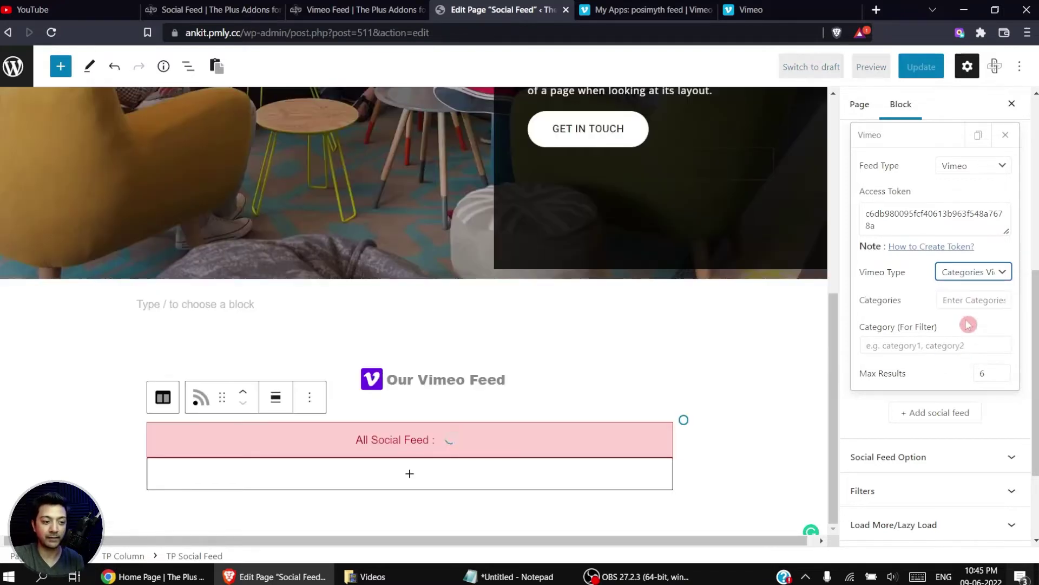
{"action": "left_click", "coordinate": [967, 302]}
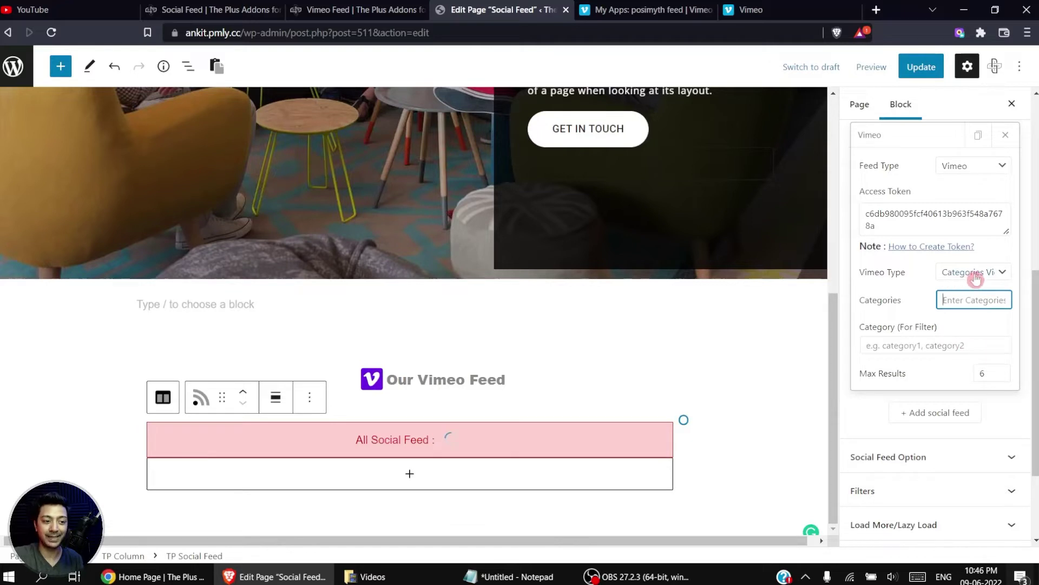
{"action": "type", "text": "animation"}
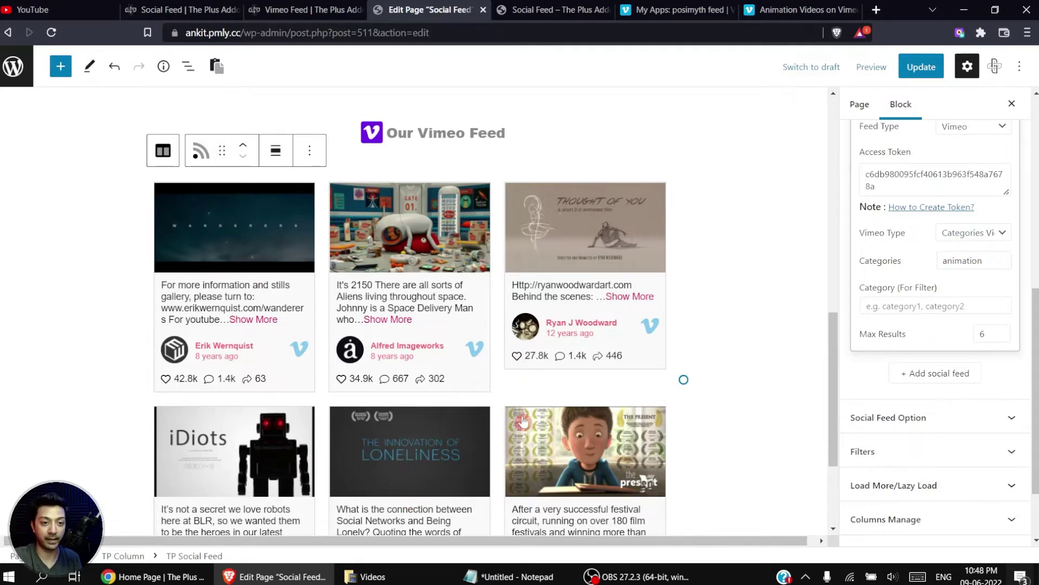
Update the page and check the Vimeo feed on the page's preview.
{"action": "left_click", "coordinate": [920, 66]}
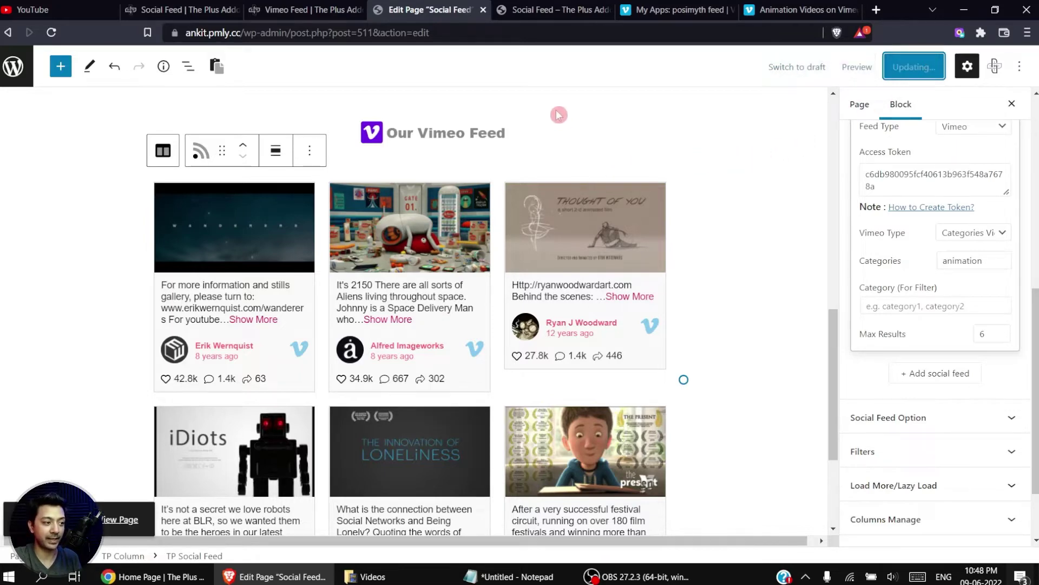
{"action": "key", "text": "ctrl+Tab"}
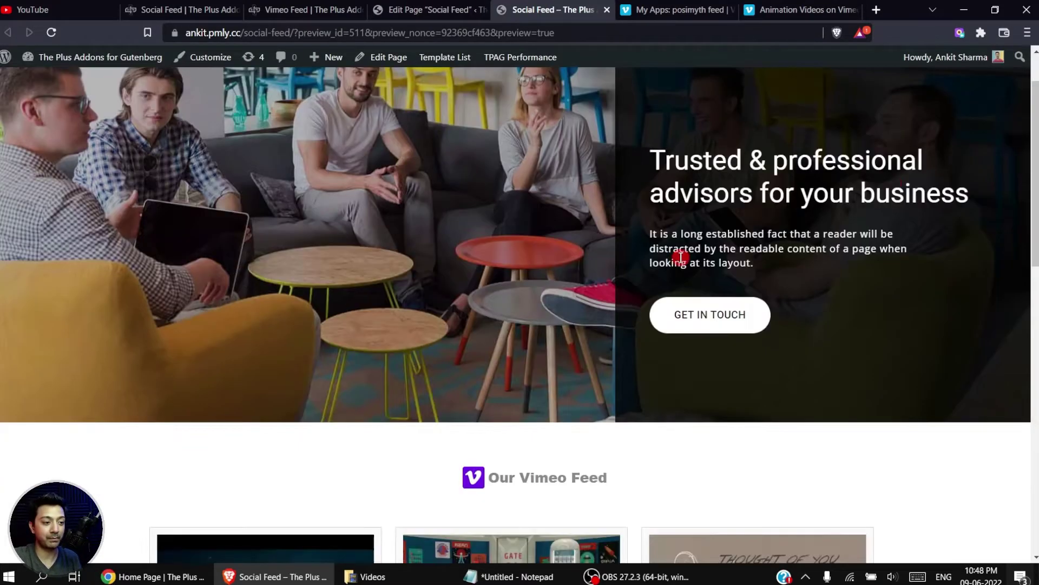
{"action": "left_click_drag", "start_coordinate": [1034, 154], "coordinate": [1035, 313]}
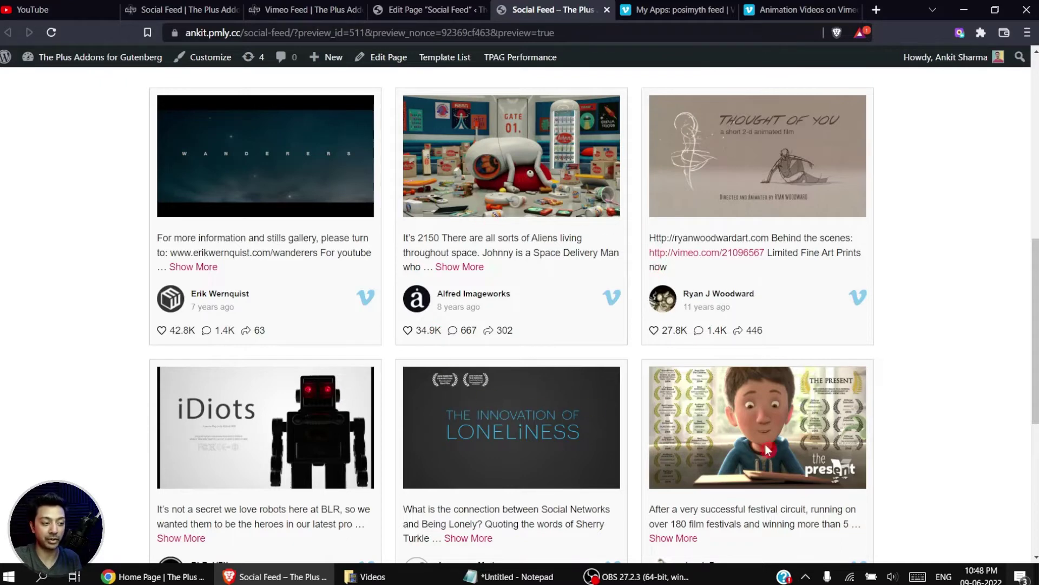
Back in the page editor, set the Vimeo feed's Category (For Filter) to "Animation" and collapse the feed's settings.
{"action": "key", "text": "ctrl+shift+Tab"}
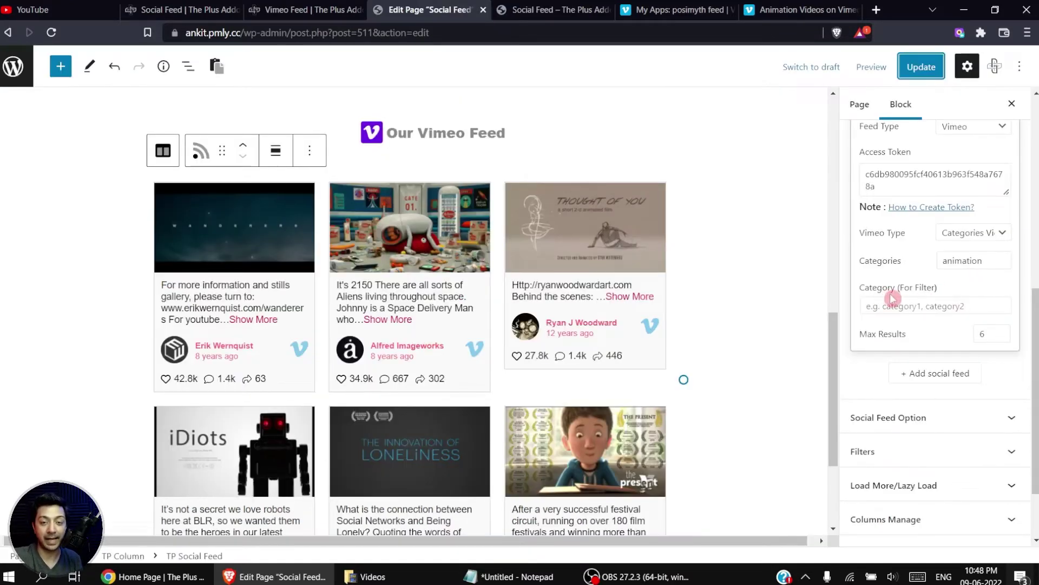
{"action": "scroll", "coordinate": [921, 269], "scroll_direction": "up", "scroll_amount": 2}
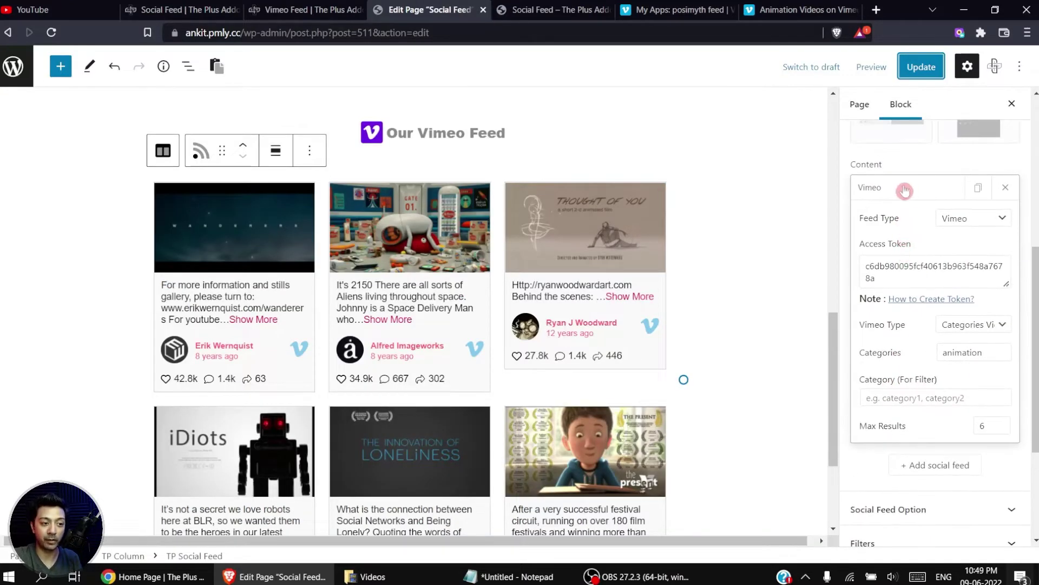
{"action": "left_click", "coordinate": [901, 401]}
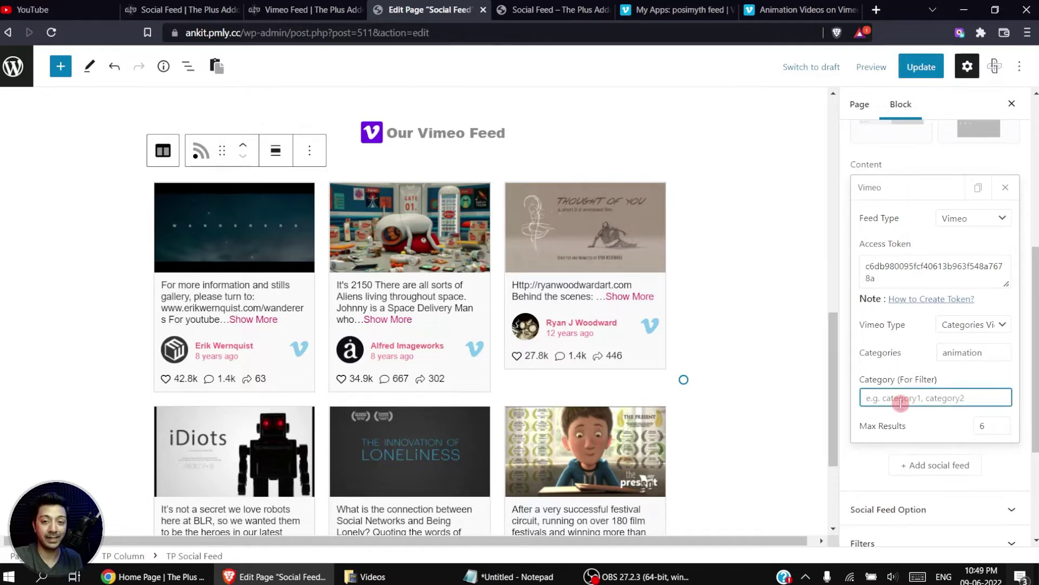
{"action": "type", "text": "Animation"}
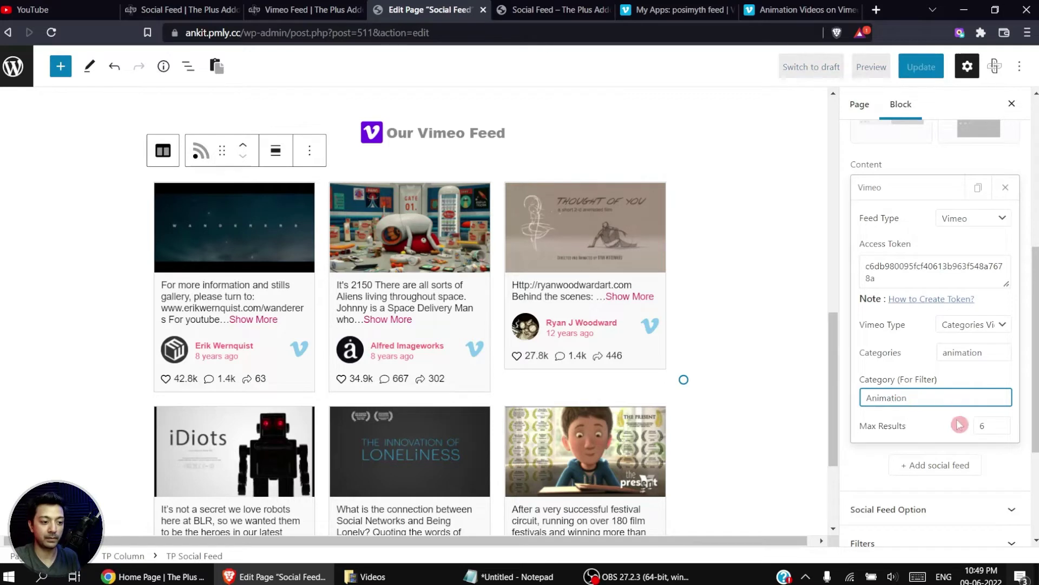
{"action": "key", "text": "Tab"}
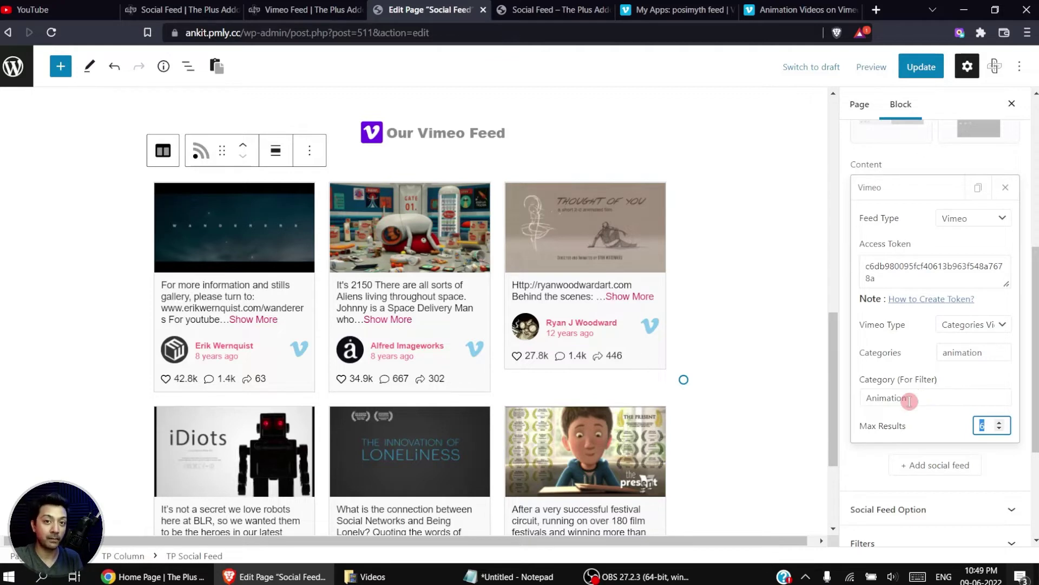
{"action": "scroll", "coordinate": [920, 385], "scroll_direction": "up", "scroll_amount": 2}
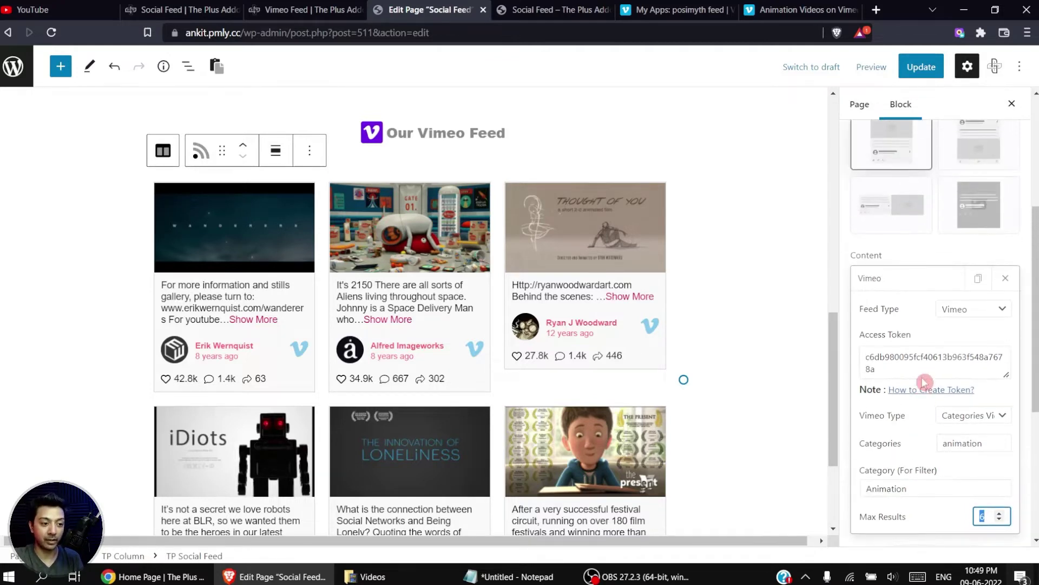
{"action": "left_click", "coordinate": [907, 287]}
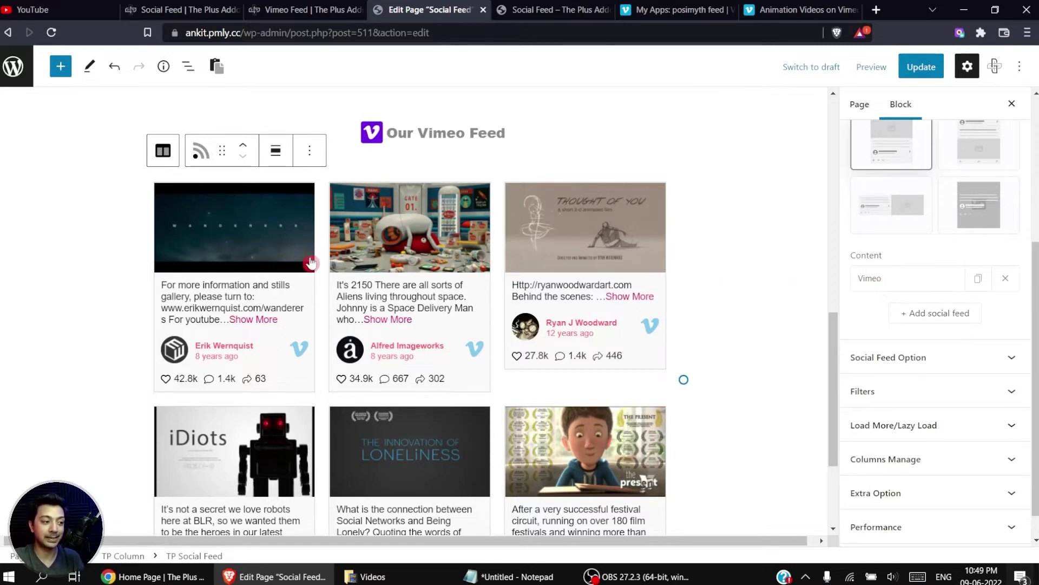
Expand the Vimeo feed's settings, then try the Instagram, Facebook, YouTube, Vimeo and Twitter filters on the Multi Social Feed demo's Social Feed Wall.
{"action": "left_click", "coordinate": [917, 290]}
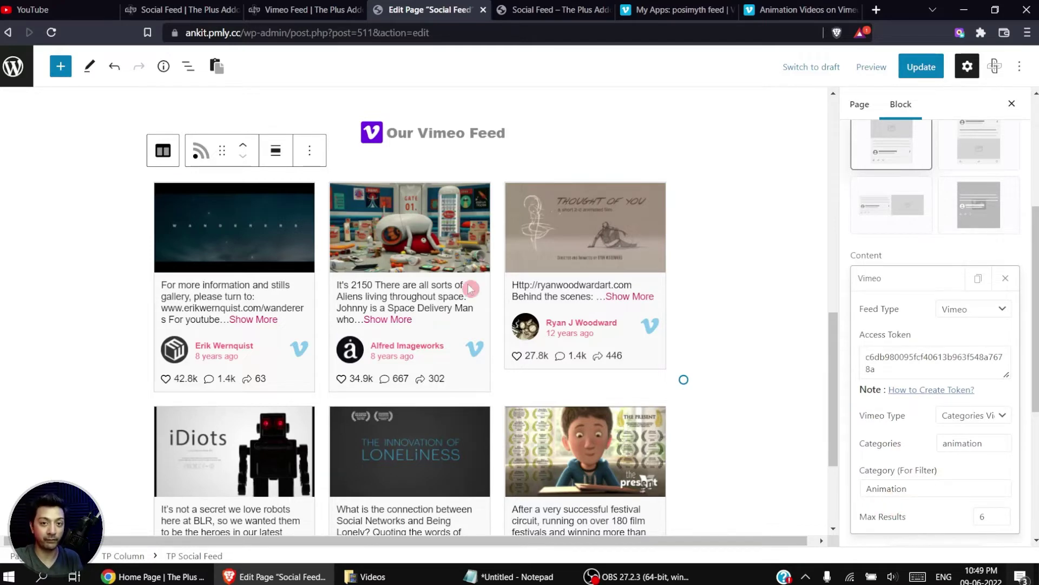
{"action": "key", "text": "ctrl+Page_Up"}
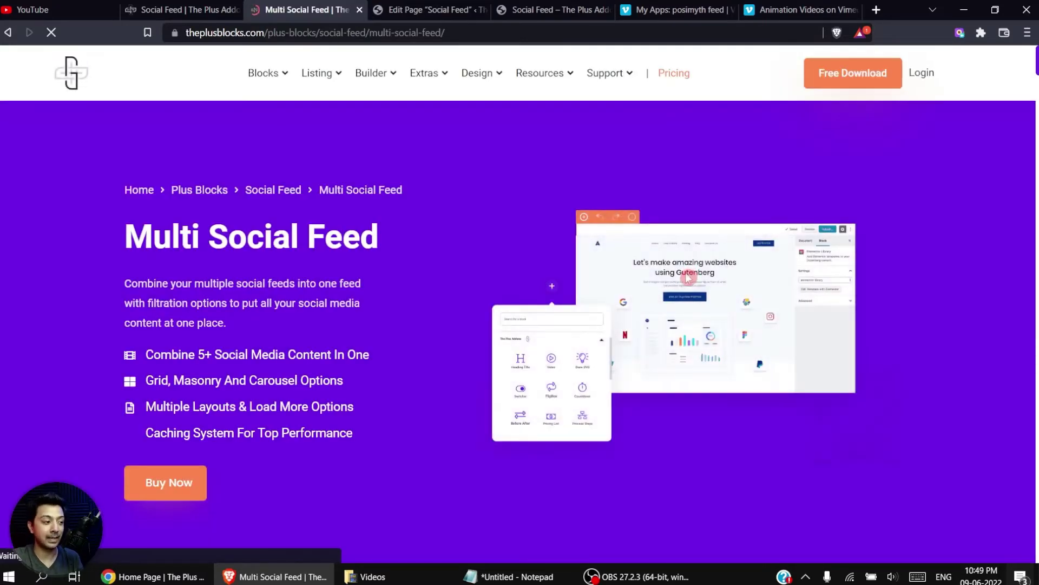
{"action": "scroll", "coordinate": [682, 276], "scroll_direction": "down", "scroll_amount": 8}
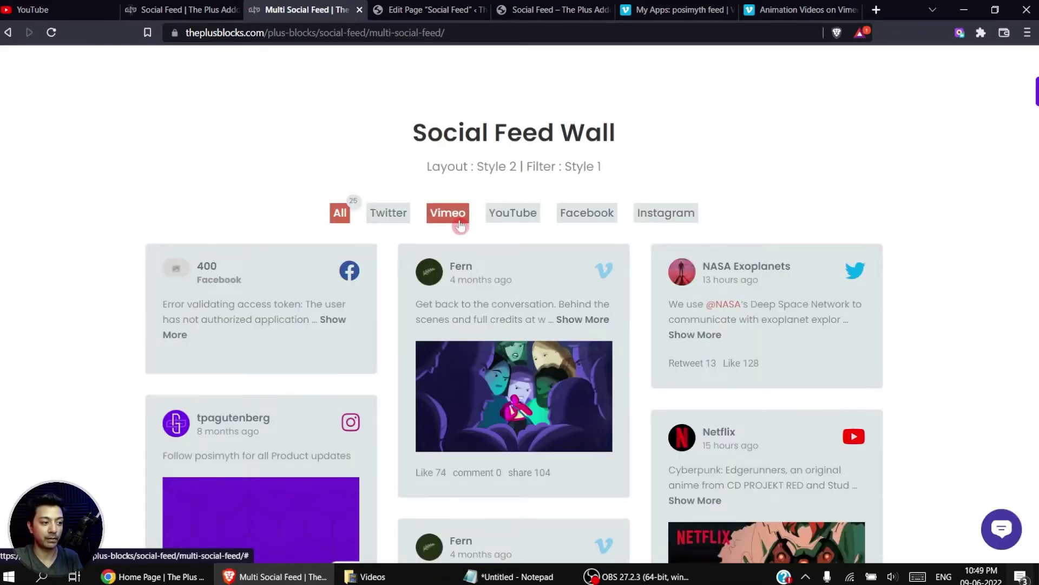
{"action": "left_click", "coordinate": [686, 216]}
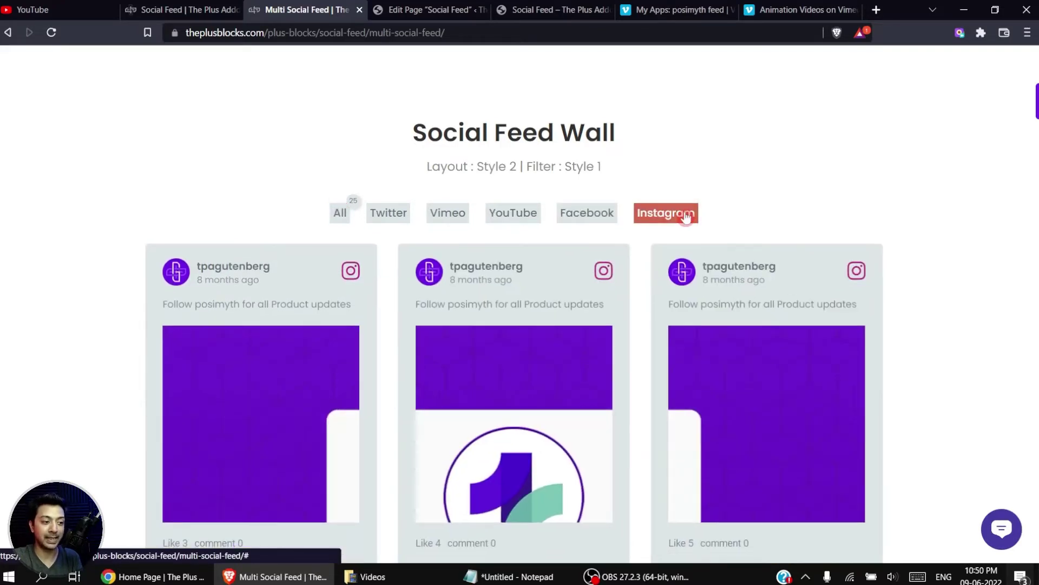
{"action": "left_click", "coordinate": [595, 215]}
{"action": "left_click", "coordinate": [501, 216]}
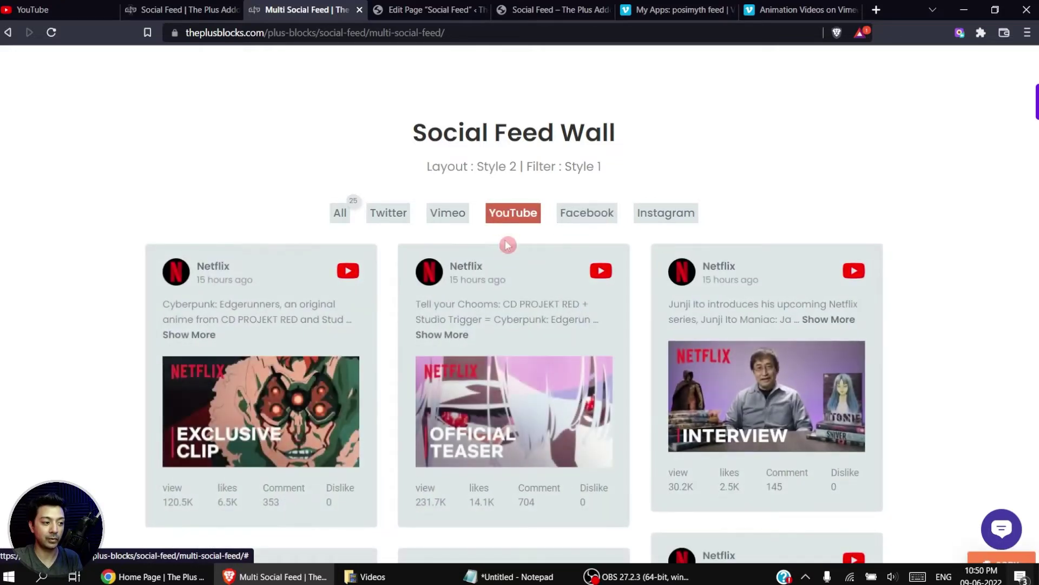
{"action": "left_click", "coordinate": [463, 217]}
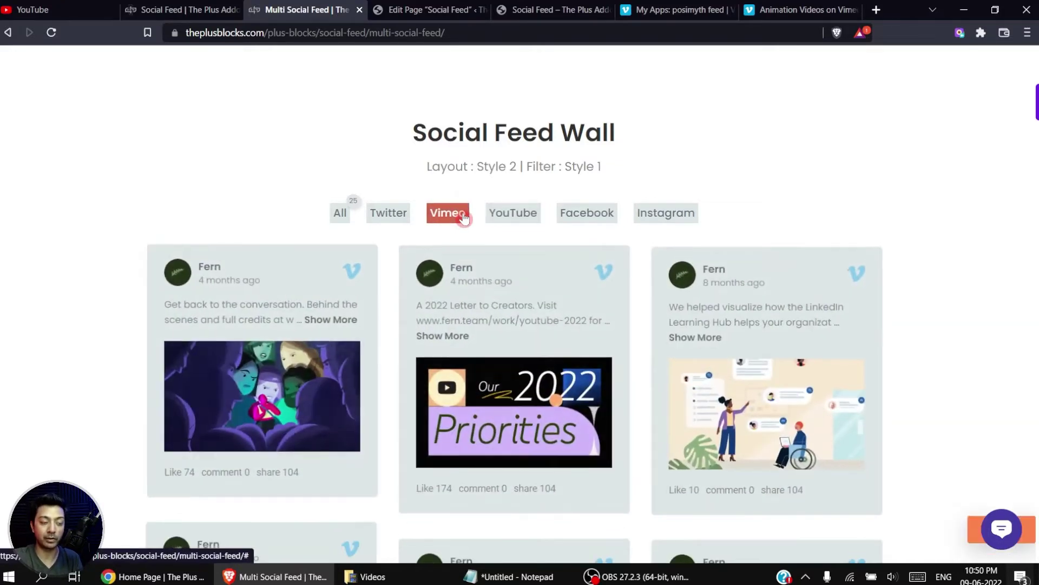
{"action": "left_click", "coordinate": [395, 214]}
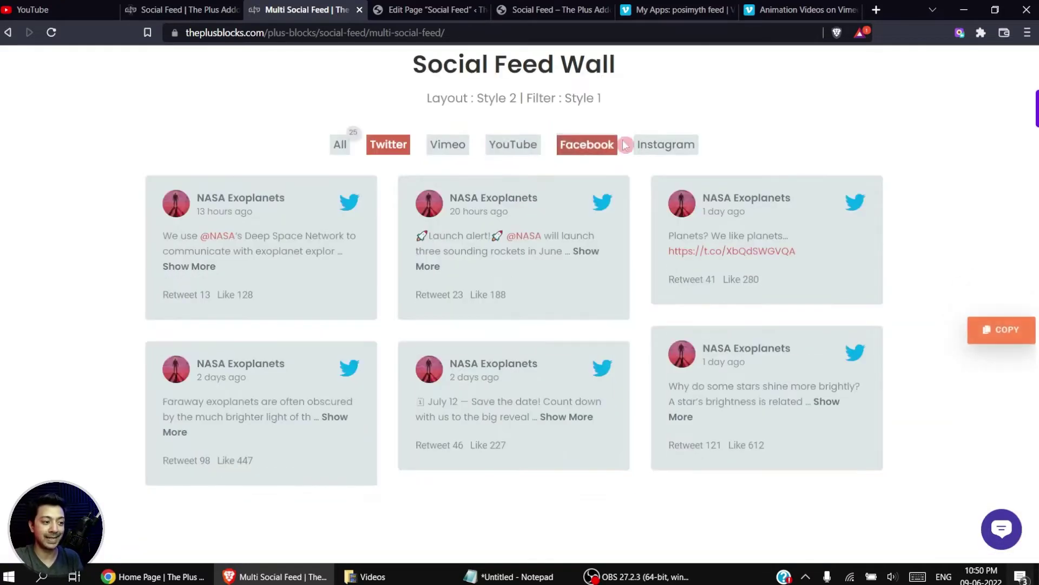
Back in the page editor, try the Masonry layout for the social feed and switch the layout to Carousel.
{"action": "left_click", "coordinate": [433, 9]}
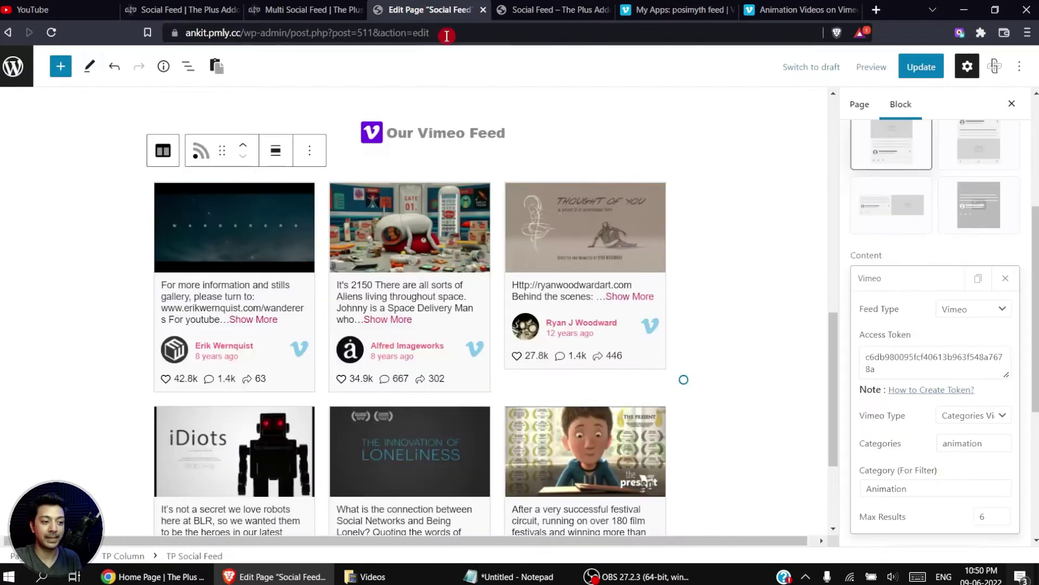
{"action": "scroll", "coordinate": [891, 478], "scroll_direction": "down", "scroll_amount": 2}
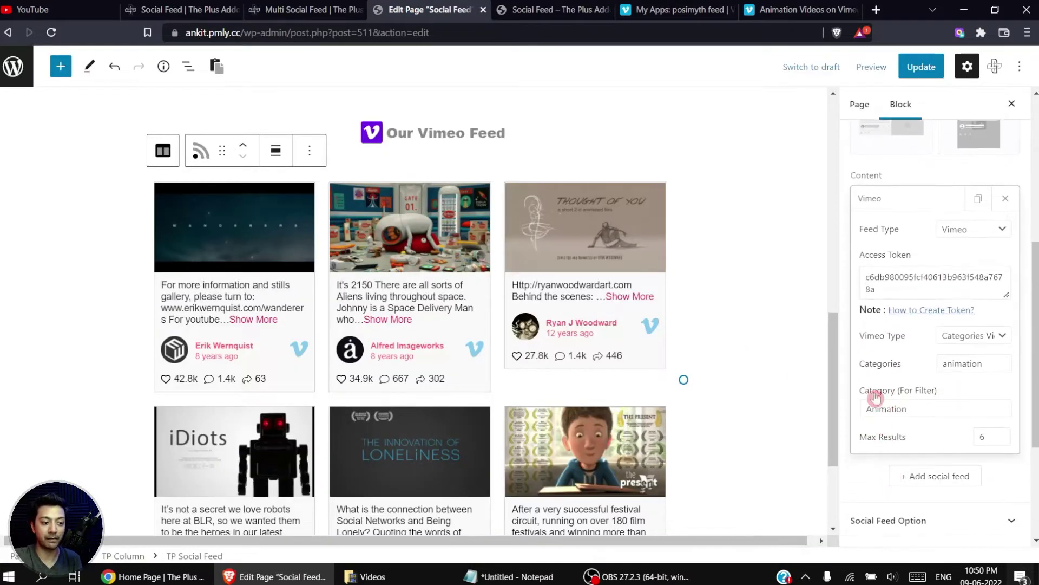
{"action": "scroll", "coordinate": [890, 408], "scroll_direction": "up", "scroll_amount": 1}
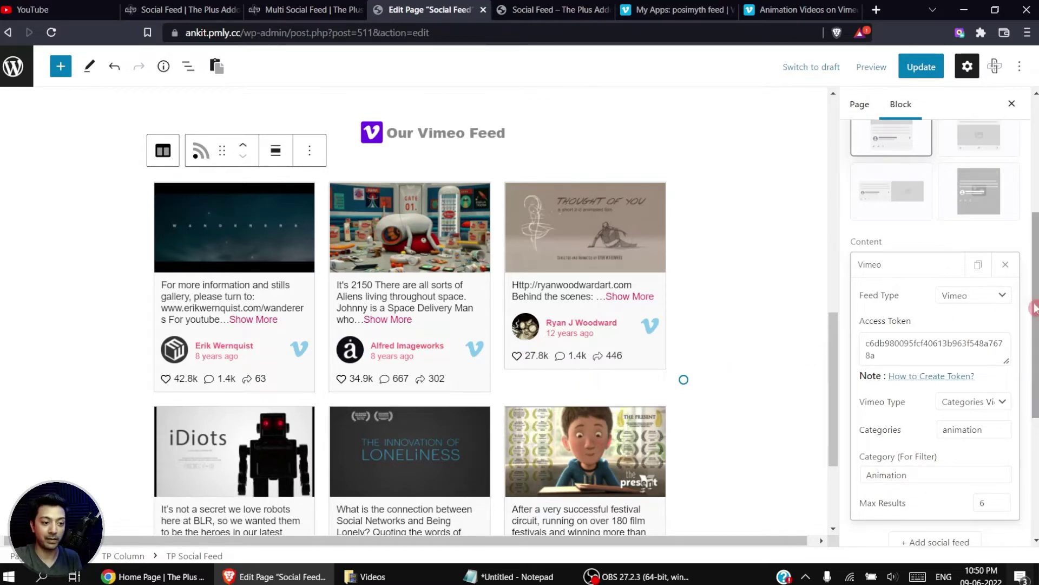
{"action": "scroll", "coordinate": [1025, 215], "scroll_direction": "up", "scroll_amount": 4}
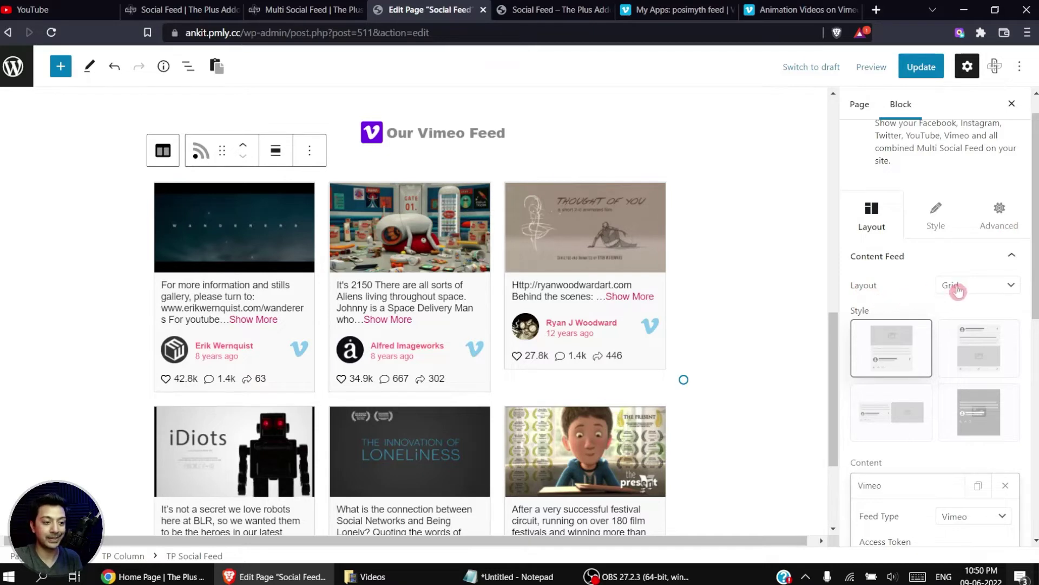
{"action": "left_click", "coordinate": [978, 279]}
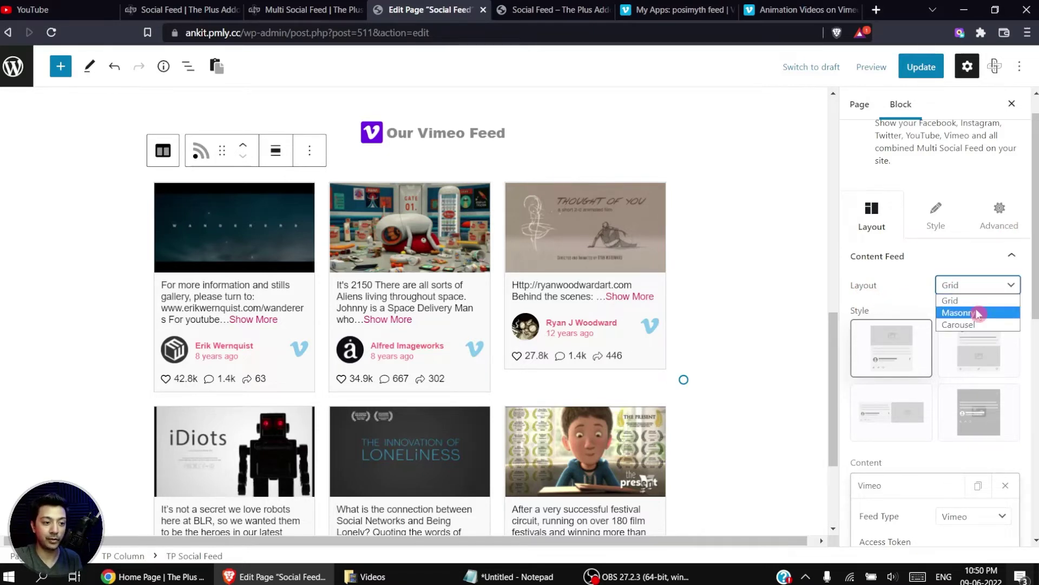
{"action": "left_click", "coordinate": [980, 304]}
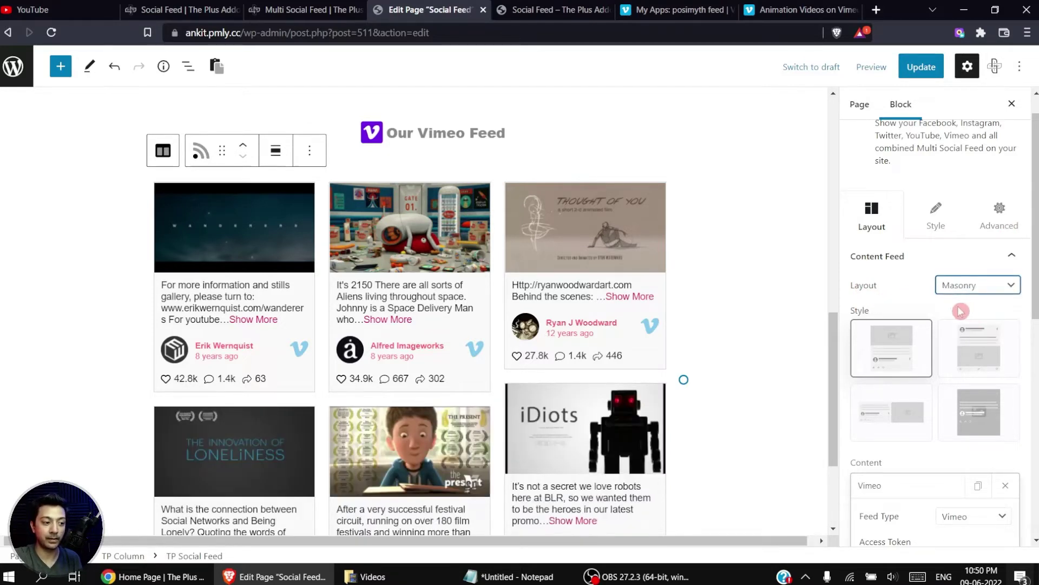
{"action": "left_click", "coordinate": [977, 286]}
{"action": "left_click", "coordinate": [978, 324]}
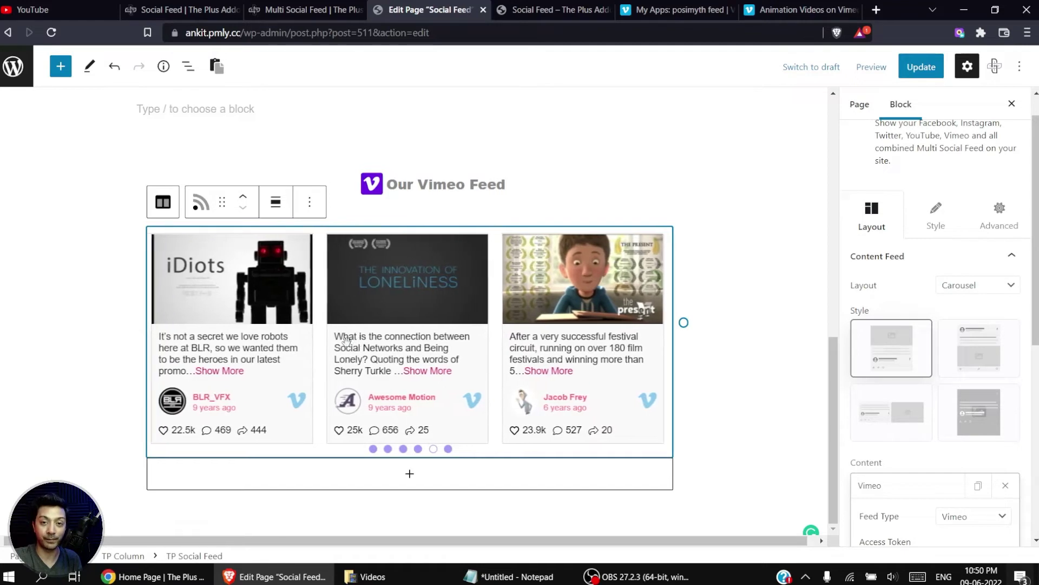
Update the page and slide through the Vimeo carousel on the page's preview.
{"action": "left_click", "coordinate": [920, 67]}
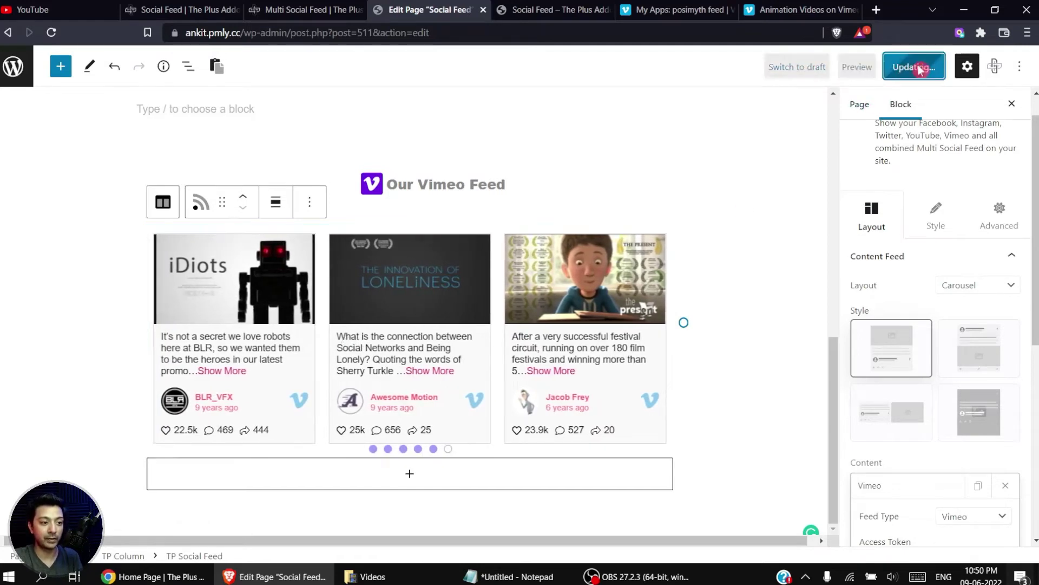
{"action": "left_click", "coordinate": [546, 9]}
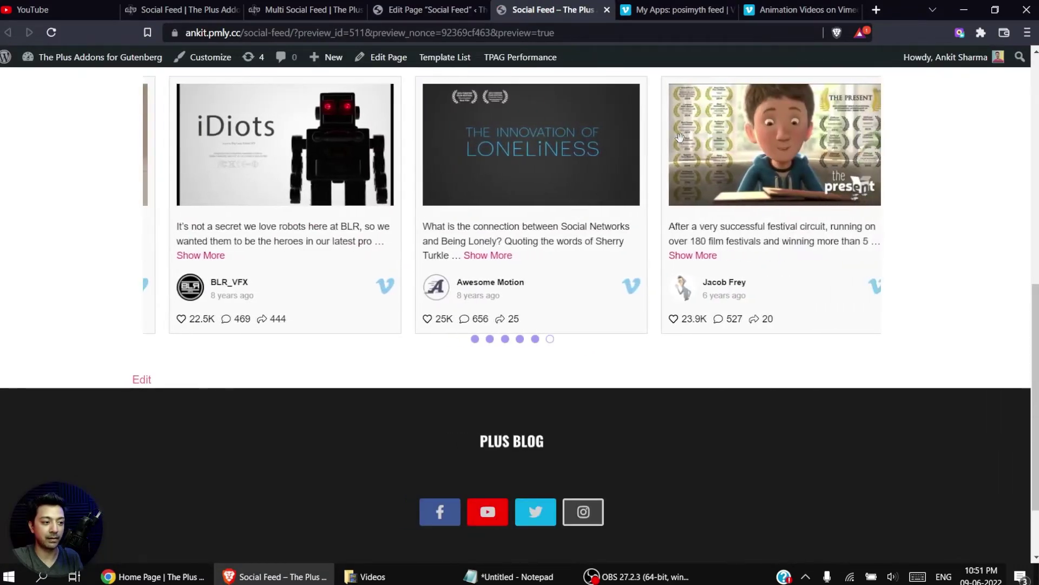
{"action": "scroll", "coordinate": [596, 277], "scroll_direction": "up", "scroll_amount": 3}
{"action": "left_click_drag", "start_coordinate": [596, 277], "coordinate": [563, 295]}
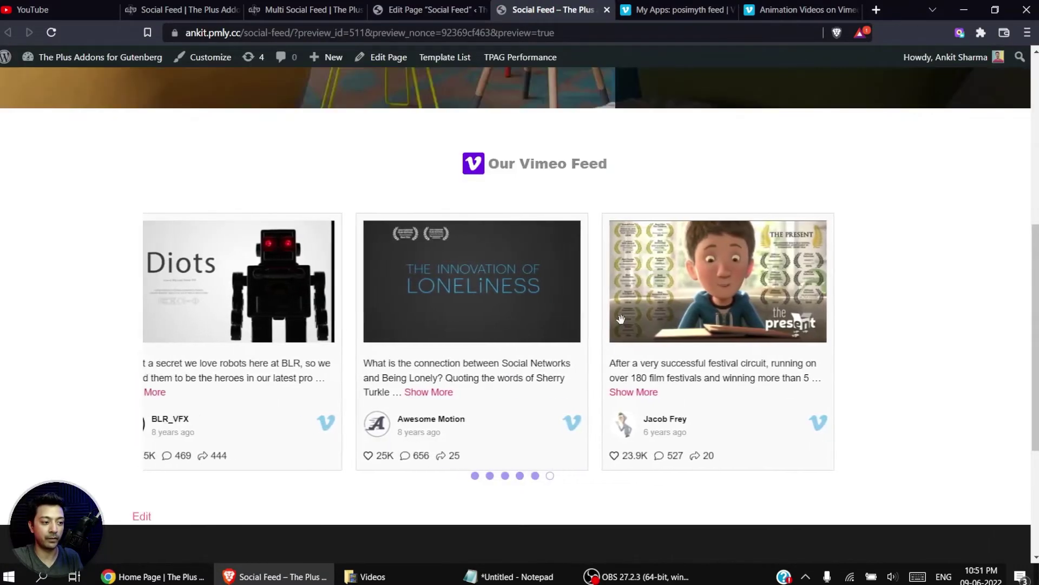
{"action": "left_click", "coordinate": [504, 476]}
Back in the page editor, try other card styles for the feed and return to the first style.
{"action": "key", "text": "ctrl+shift+Tab"}
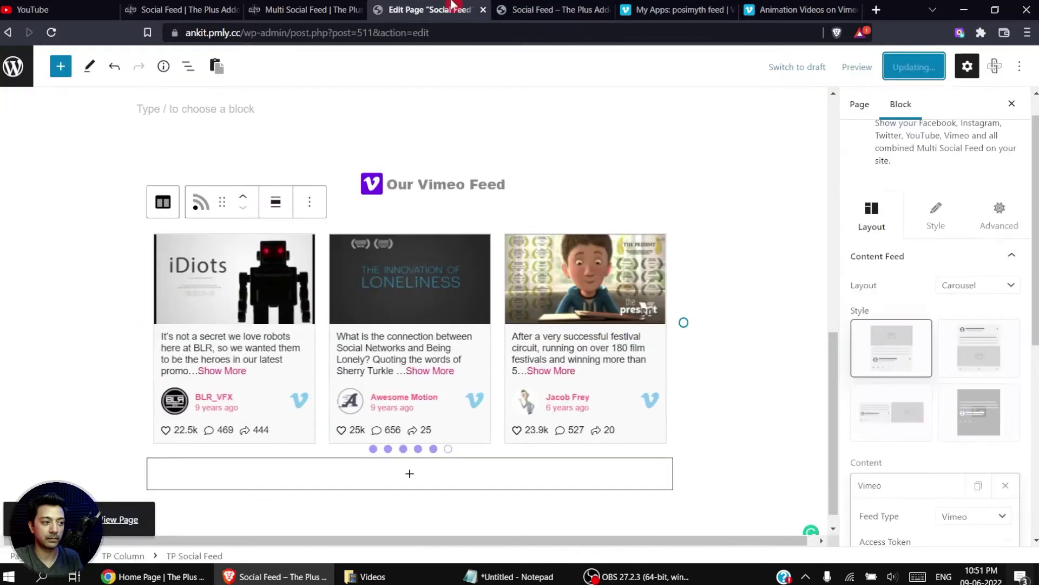
{"action": "left_click", "coordinate": [979, 182]}
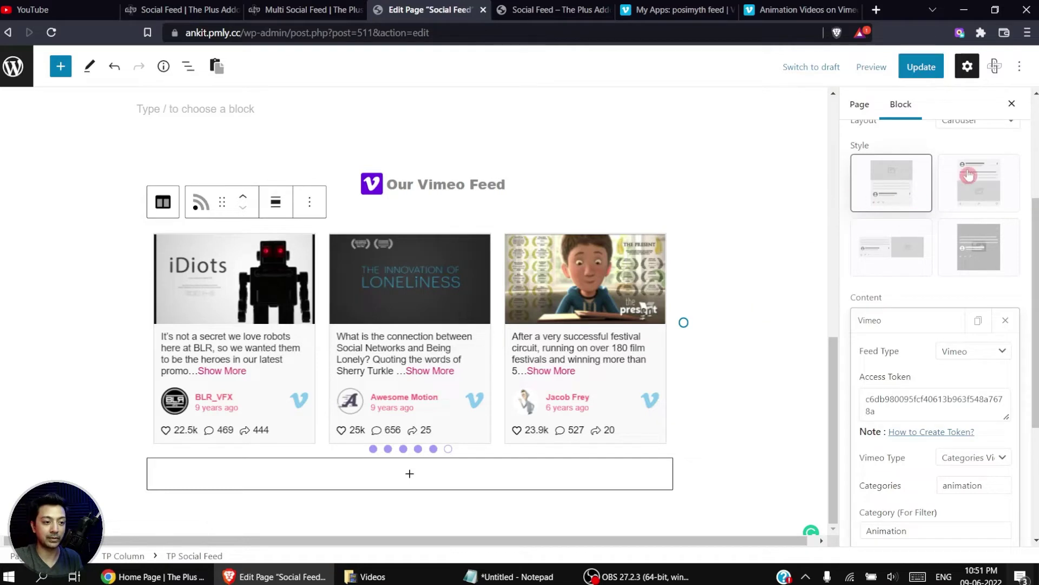
{"action": "left_click", "coordinate": [980, 245]}
{"action": "left_click", "coordinate": [873, 249]}
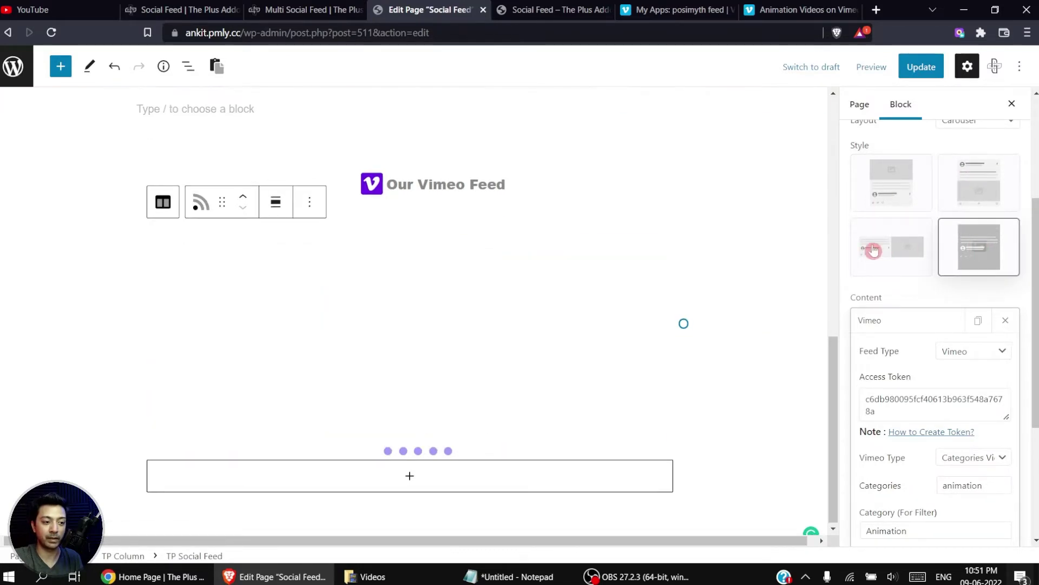
{"action": "left_click", "coordinate": [889, 188]}
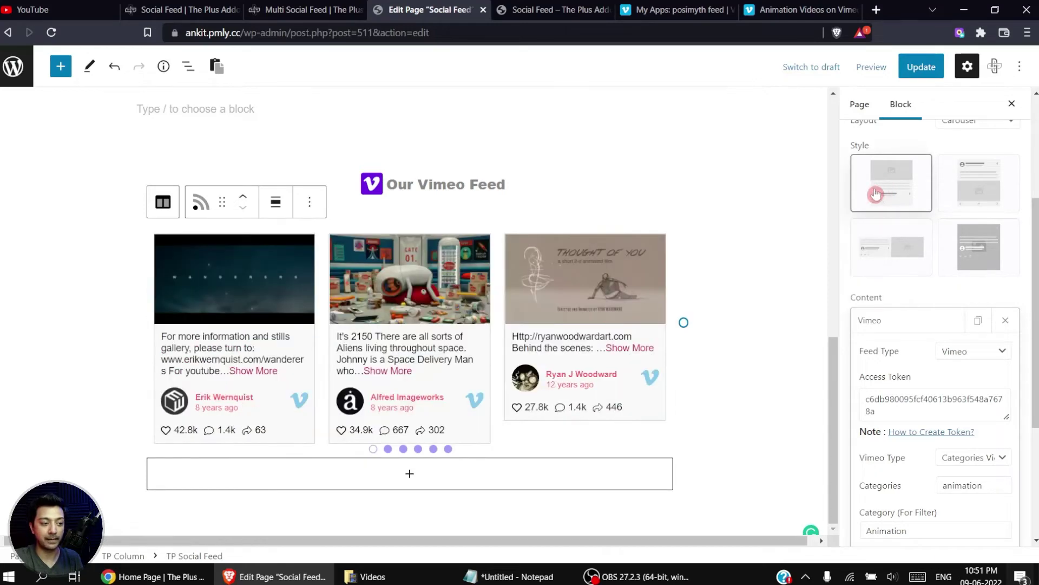
Set the social feed's layout to Grid.
{"action": "scroll", "coordinate": [1027, 306], "scroll_direction": "up", "scroll_amount": 2}
{"action": "left_click", "coordinate": [1001, 210]}
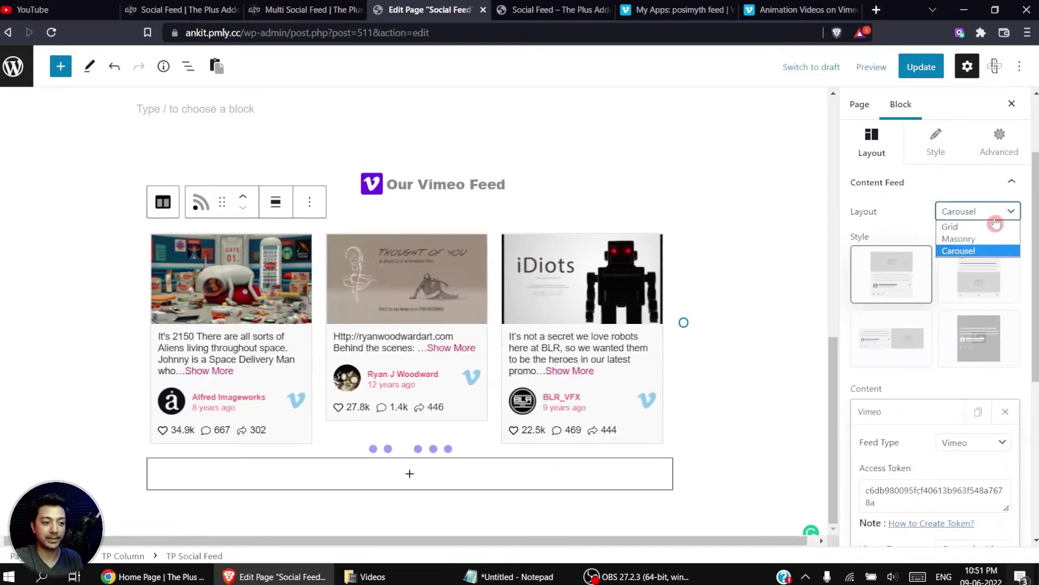
{"action": "left_click", "coordinate": [994, 227]}
In the Social Feed Option settings, keep the Media Filter at Default and enable Show Title.
{"action": "scroll", "coordinate": [1031, 304], "scroll_direction": "down", "scroll_amount": 3}
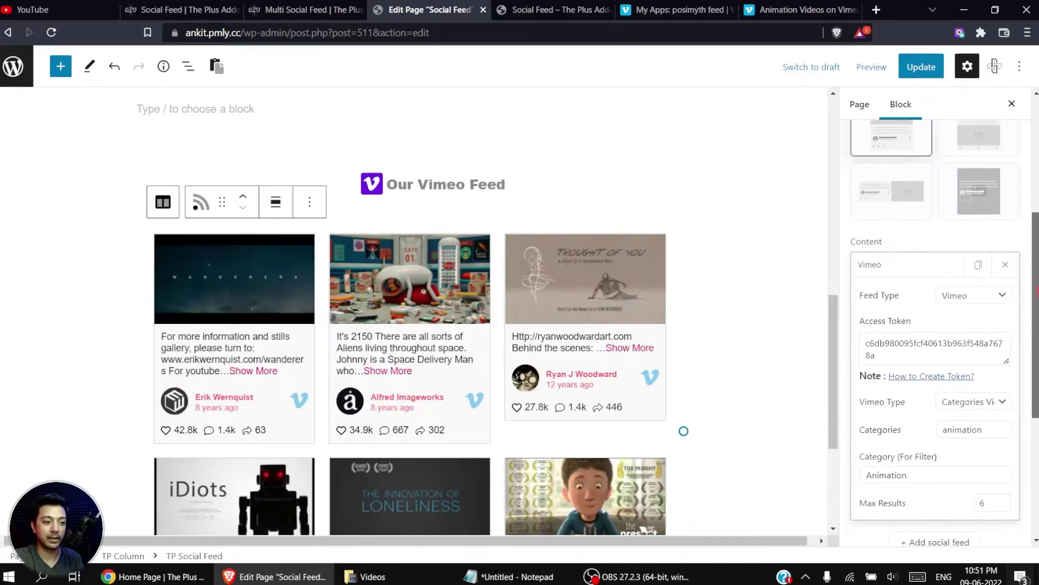
{"action": "scroll", "coordinate": [936, 335], "scroll_direction": "down", "scroll_amount": 4}
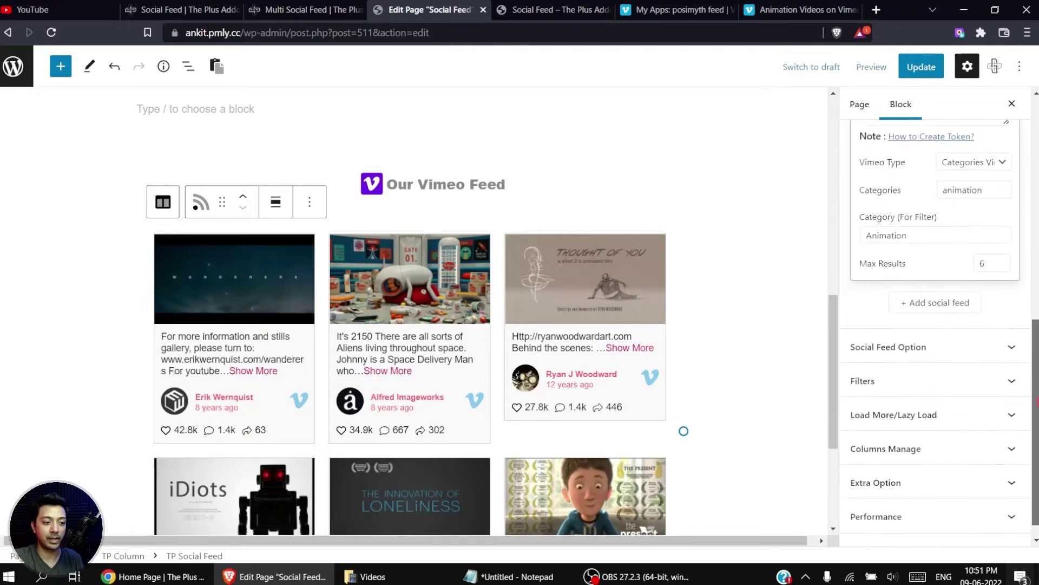
{"action": "left_click", "coordinate": [865, 331]}
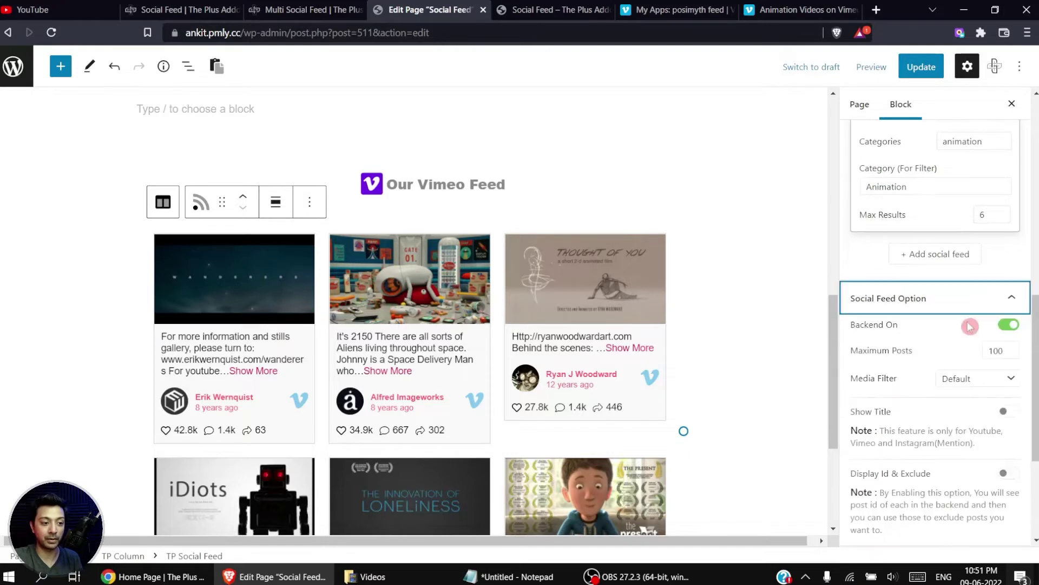
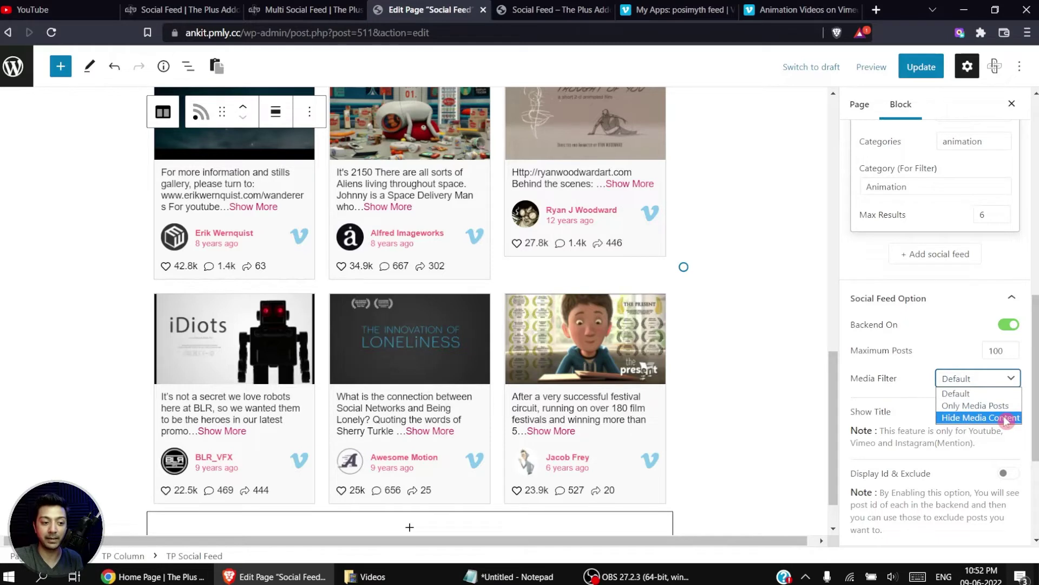
{"action": "left_click", "coordinate": [981, 394]}
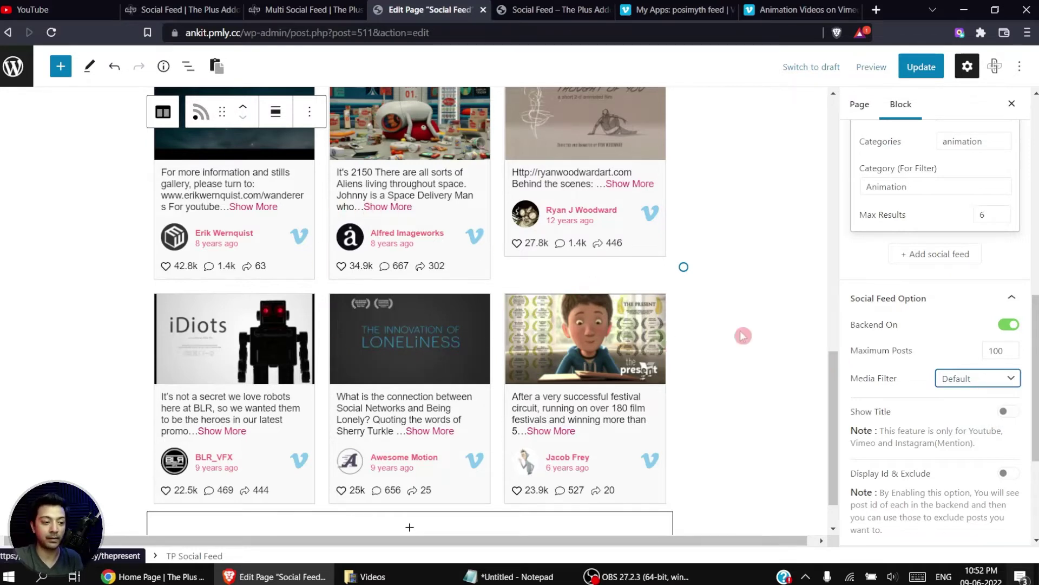
{"action": "scroll", "coordinate": [923, 366], "scroll_direction": "down", "scroll_amount": 3}
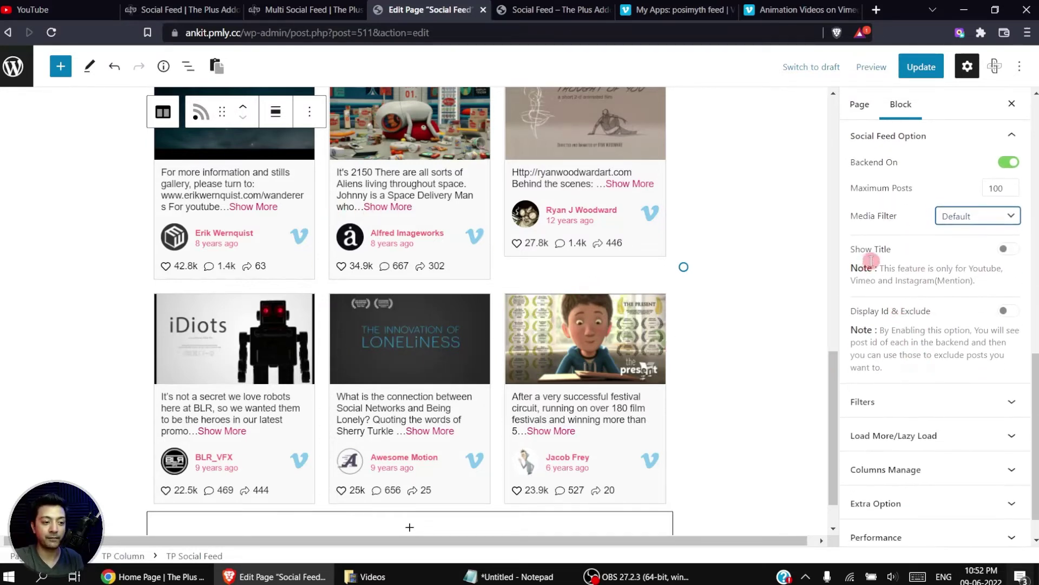
{"action": "left_click", "coordinate": [1007, 250]}
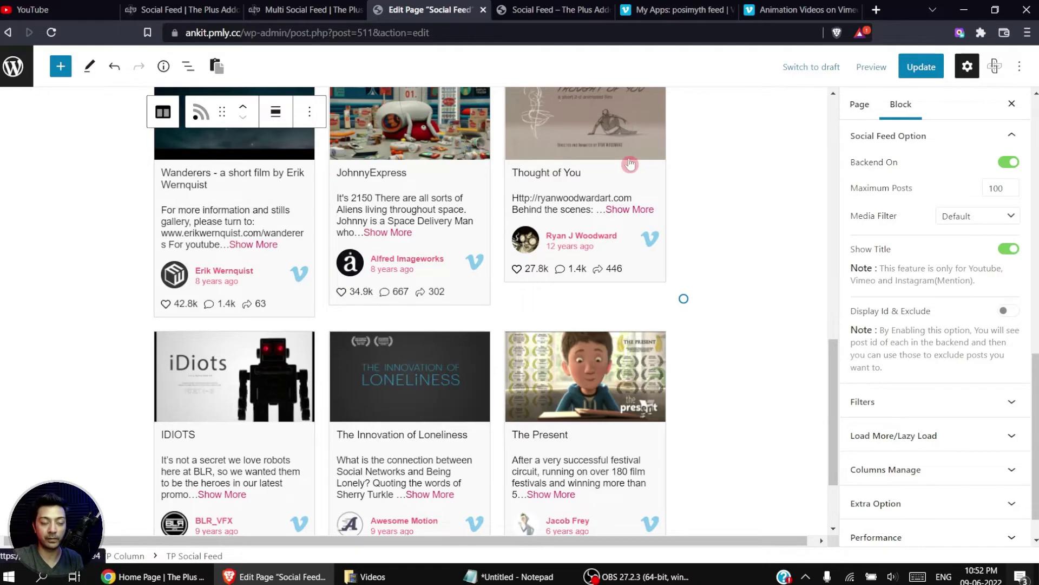
Enable Display Id & Exclude and paste the JohnnyExpress post's ID into Exclude Post Ids.
{"action": "scroll", "coordinate": [842, 301], "scroll_direction": "down", "scroll_amount": 1}
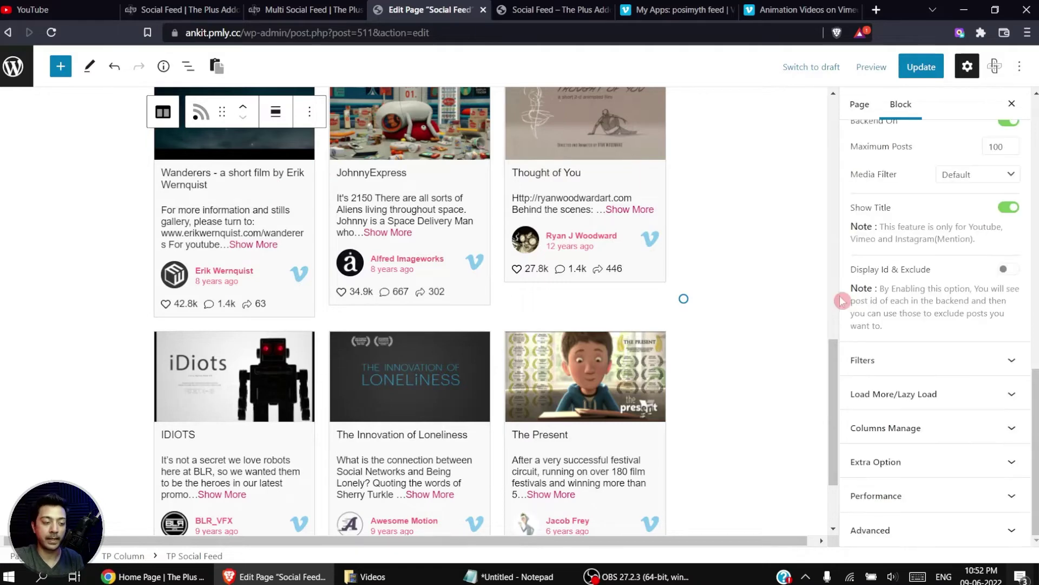
{"action": "left_click", "coordinate": [1010, 270]}
{"action": "left_click", "coordinate": [601, 301]}
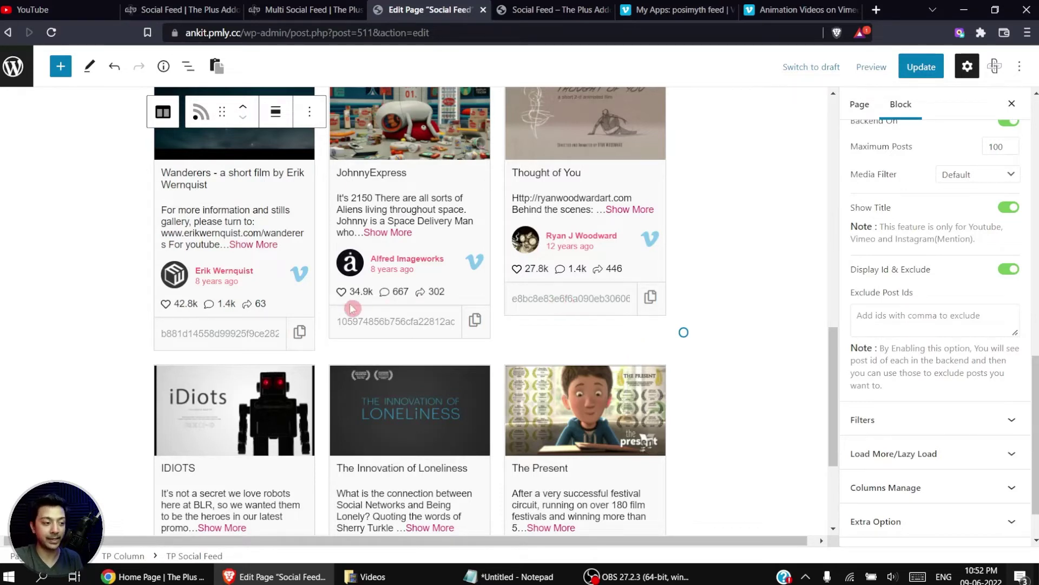
{"action": "left_click", "coordinate": [476, 321]}
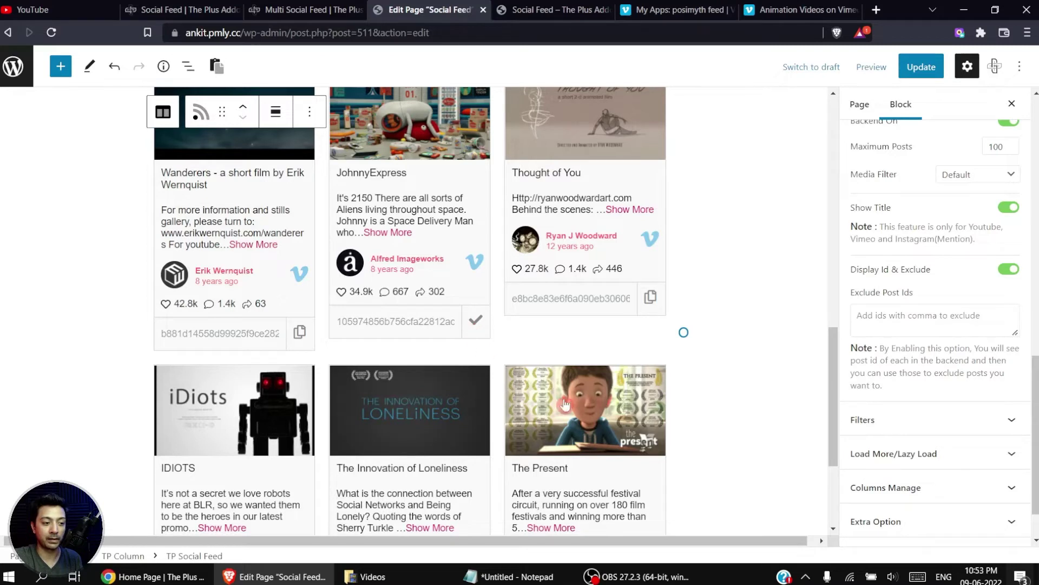
{"action": "left_click", "coordinate": [915, 323]}
{"action": "key", "text": "ctrl+v"}
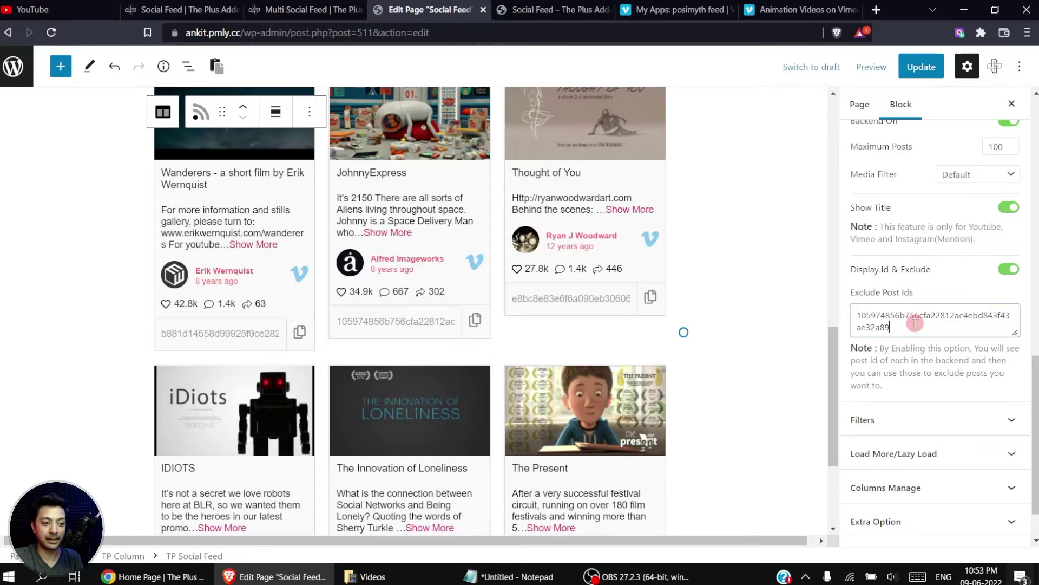
Update the page and reload its preview to check the feed with the JohnnyExpress post excluded.
{"action": "key", "text": "ctrl+s"}
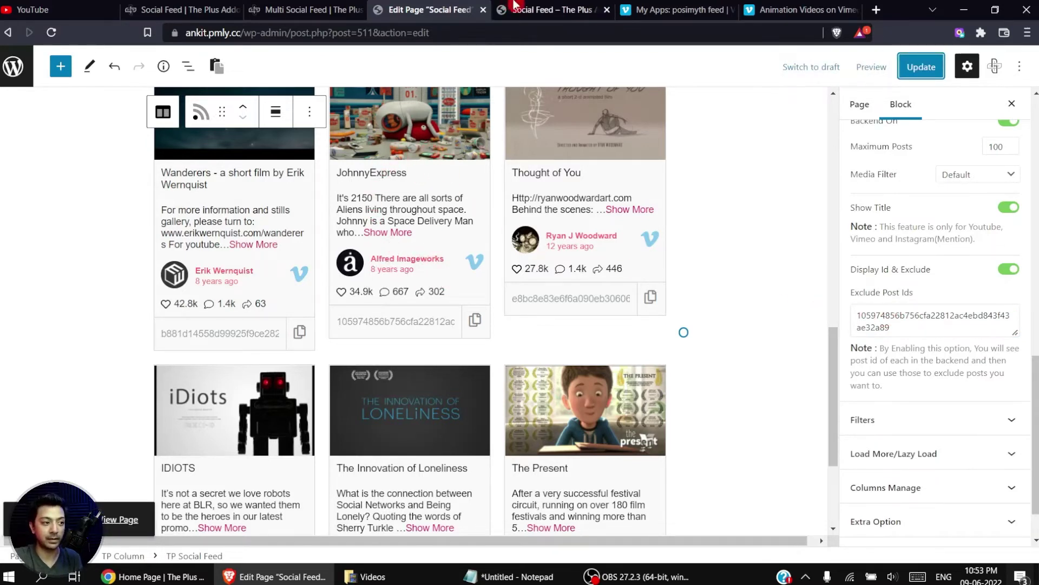
{"action": "key", "text": "ctrl+Tab"}
{"action": "key", "text": "F5"}
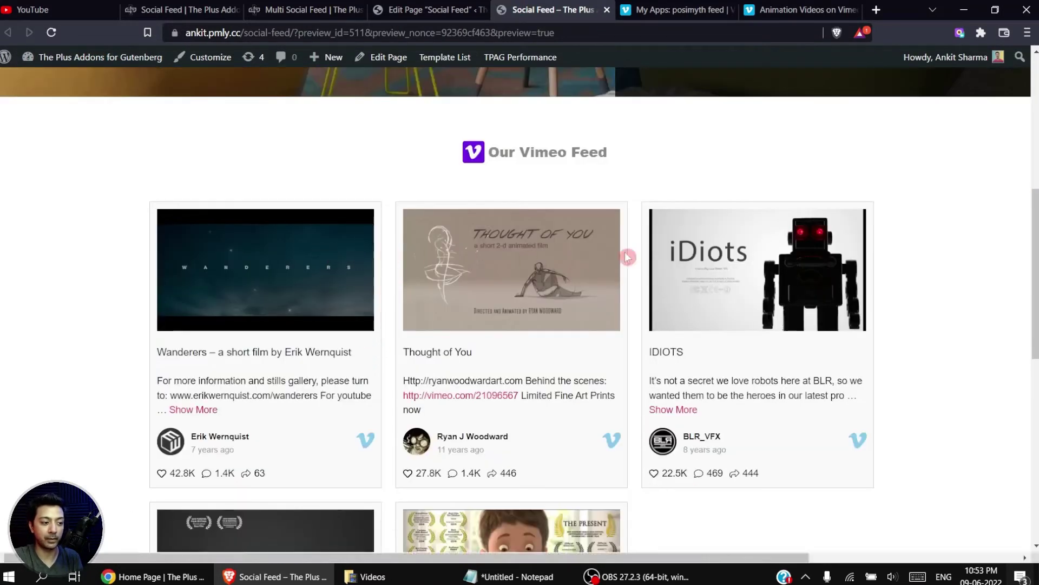
Return to the page editor and disable Display Id & Exclude for the social feed.
{"action": "left_click", "coordinate": [428, 9]}
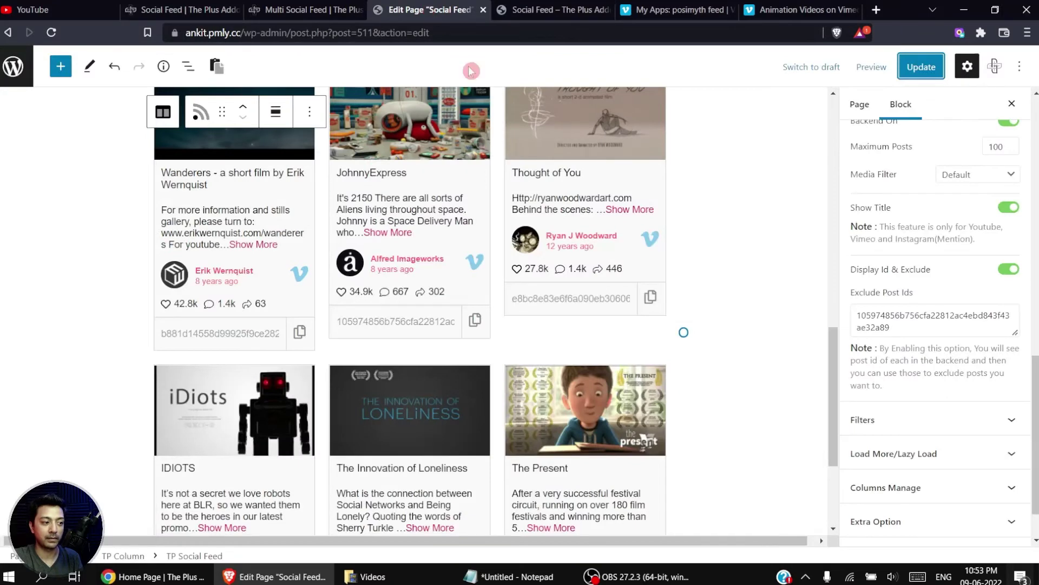
{"action": "left_click", "coordinate": [907, 328]}
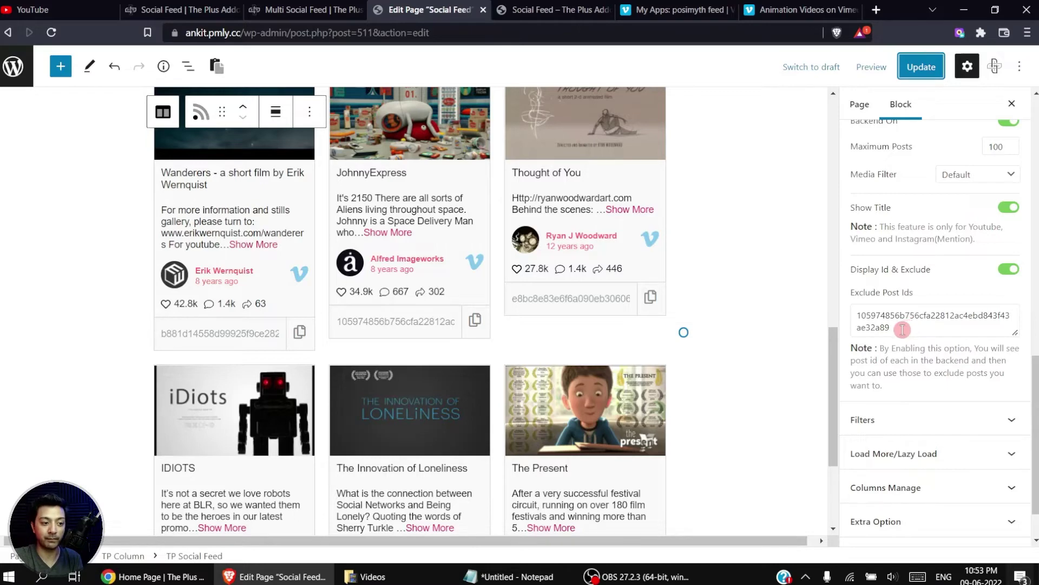
{"action": "left_click", "coordinate": [1013, 272]}
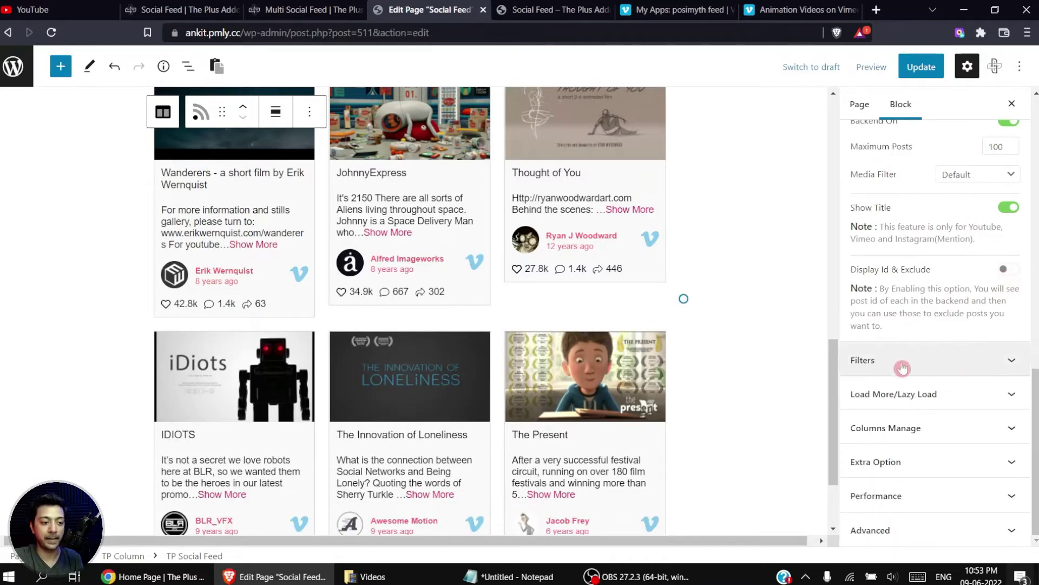
Check the category filters on the Multi Social Feed demo, and enable Category Wise Filter and try the Animation filter in the editor.
{"action": "left_click", "coordinate": [988, 360]}
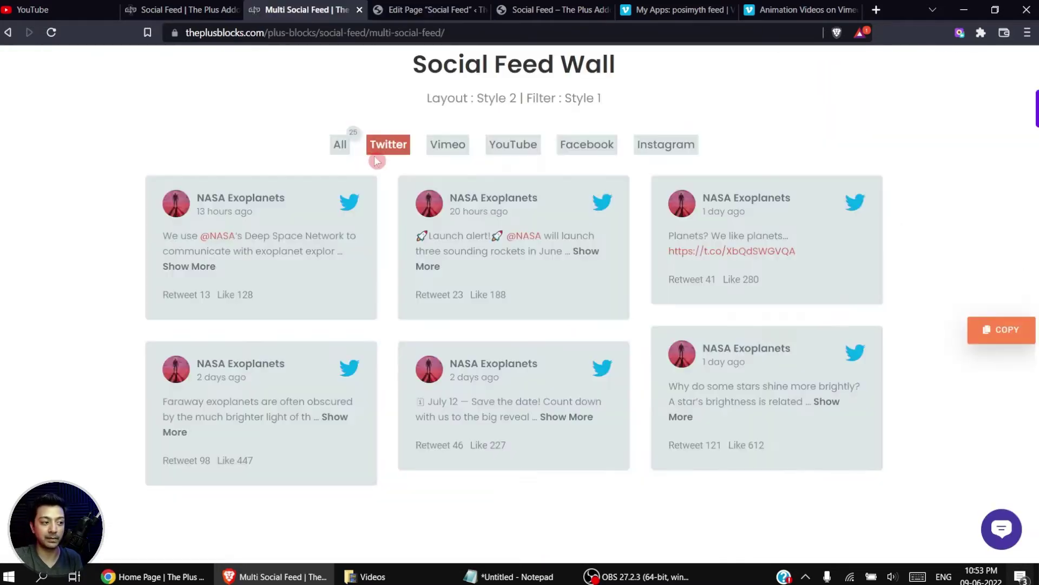
{"action": "key", "text": "ctrl+shift+Tab"}
{"action": "left_click", "coordinate": [439, 10]}
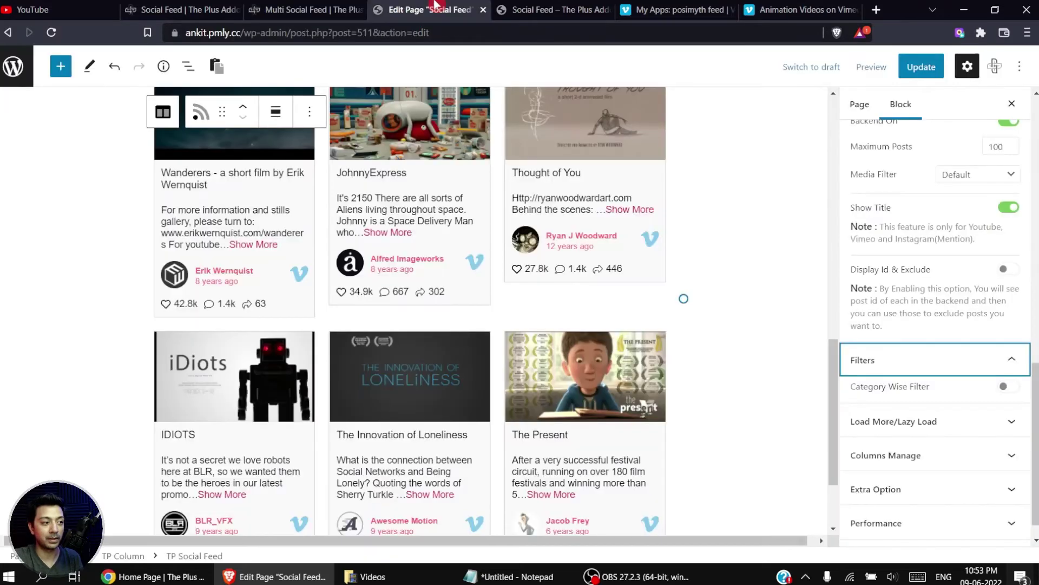
{"action": "left_click", "coordinate": [1006, 387]}
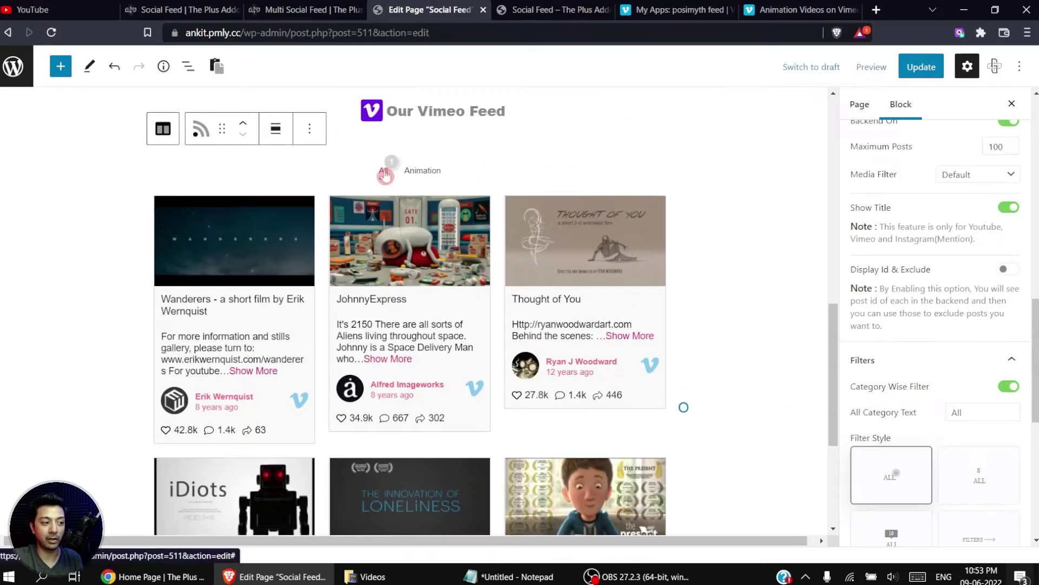
{"action": "left_click", "coordinate": [421, 179]}
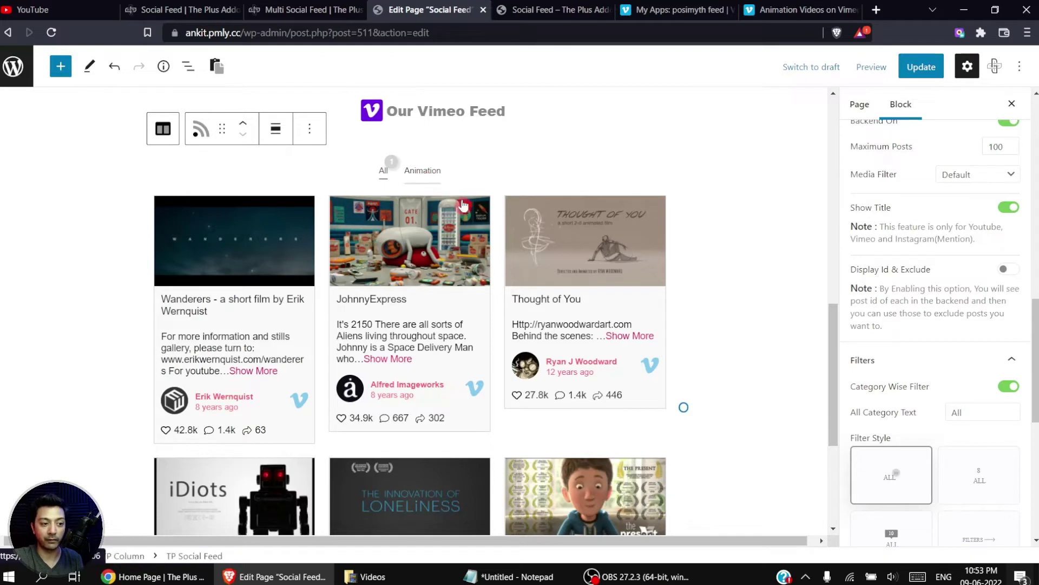
{"action": "left_click", "coordinate": [427, 175]}
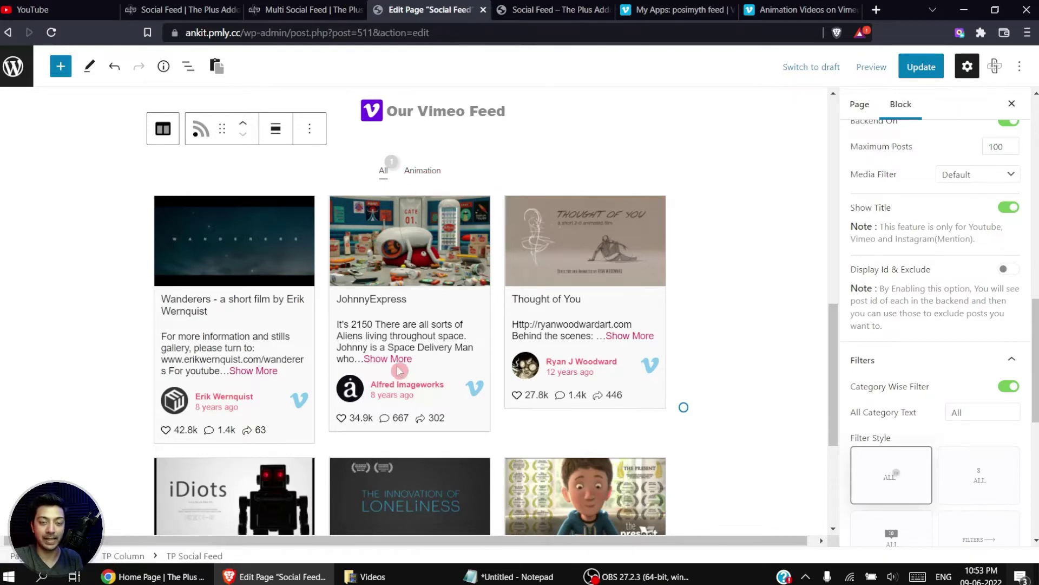
{"action": "left_click", "coordinate": [422, 176]}
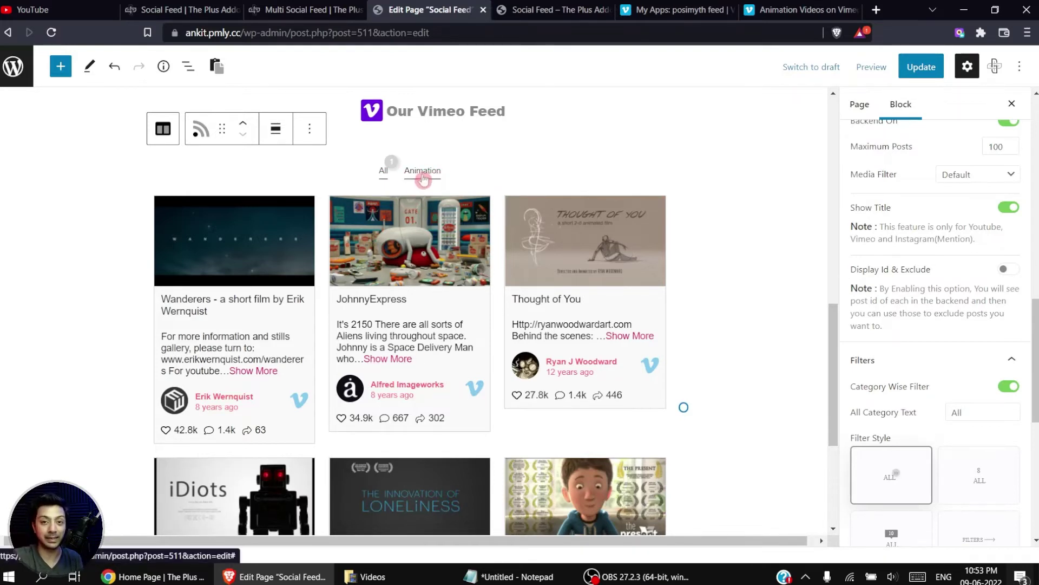
Change the Vimeo feed's Category (For Filter) to Vimeo-1.
{"action": "scroll", "coordinate": [945, 325], "scroll_direction": "up", "scroll_amount": 7}
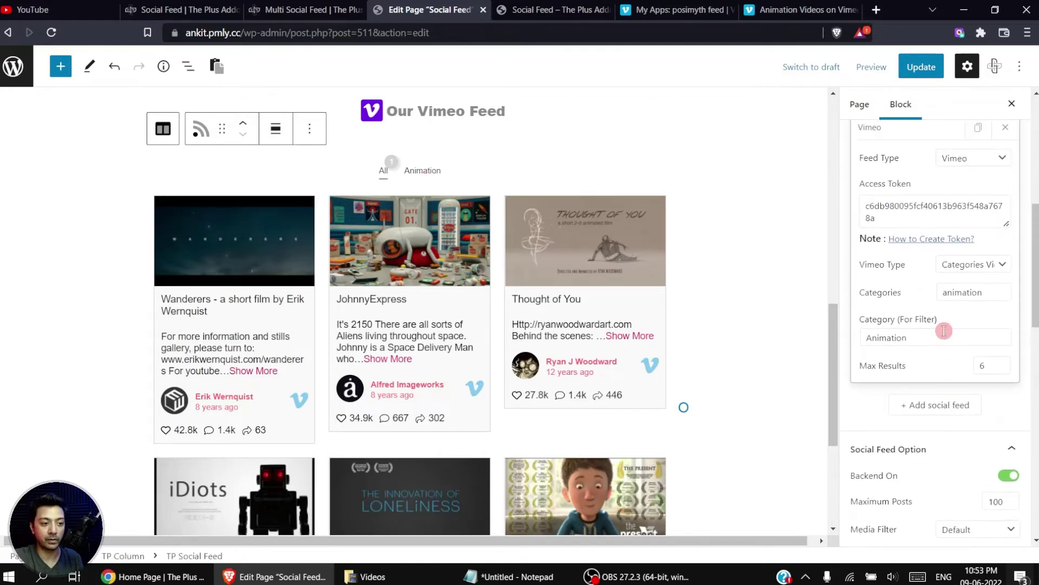
{"action": "double_click", "coordinate": [940, 334]}
{"action": "type", "text": "Vi"}
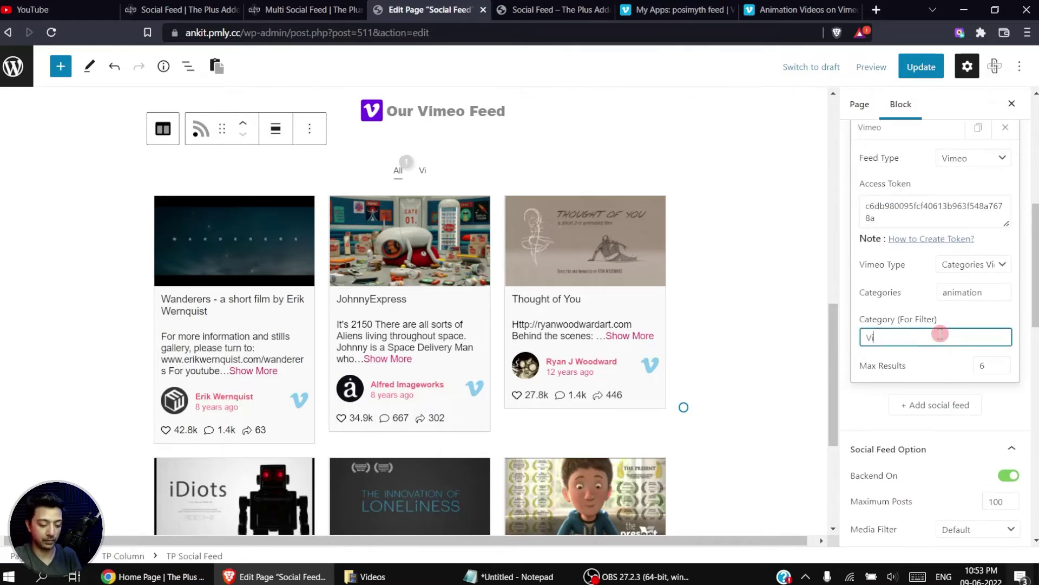
{"action": "type", "text": "meo-1"}
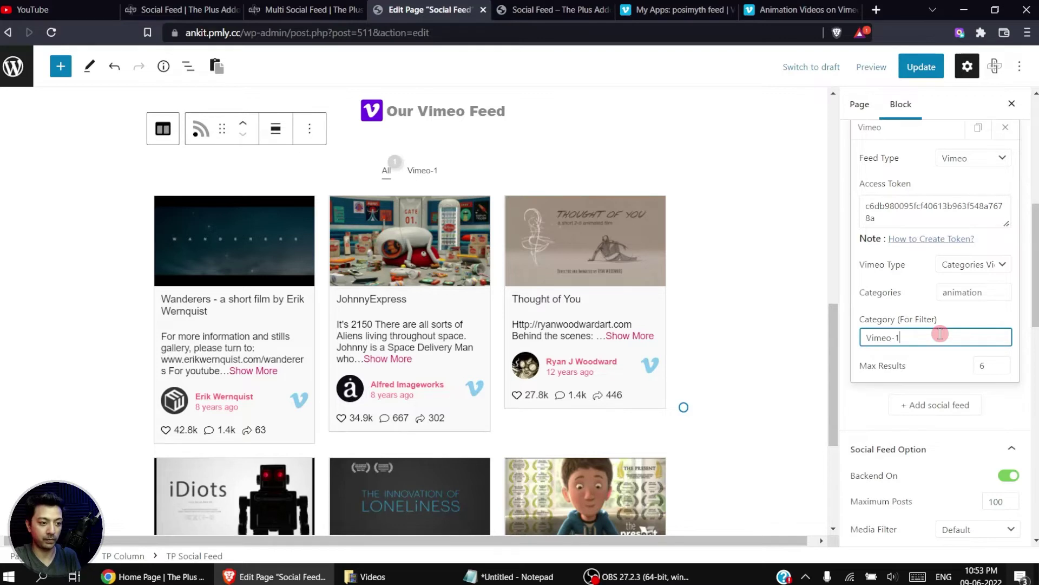
{"action": "key", "text": "Tab"}
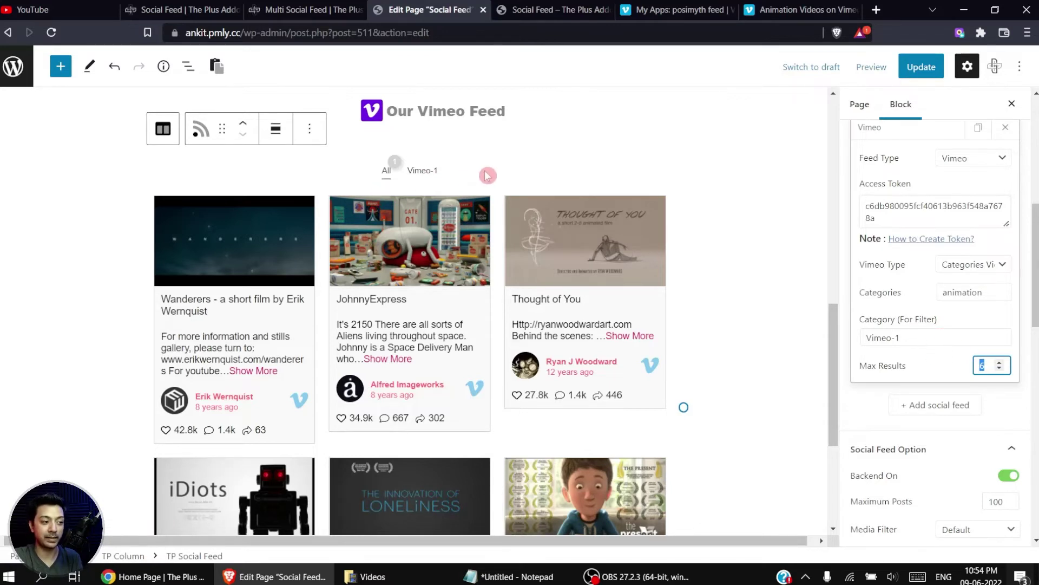
Try the other filter styles, including the collapsed Filters style, and return to the first style.
{"action": "scroll", "coordinate": [902, 320], "scroll_direction": "down", "scroll_amount": 5}
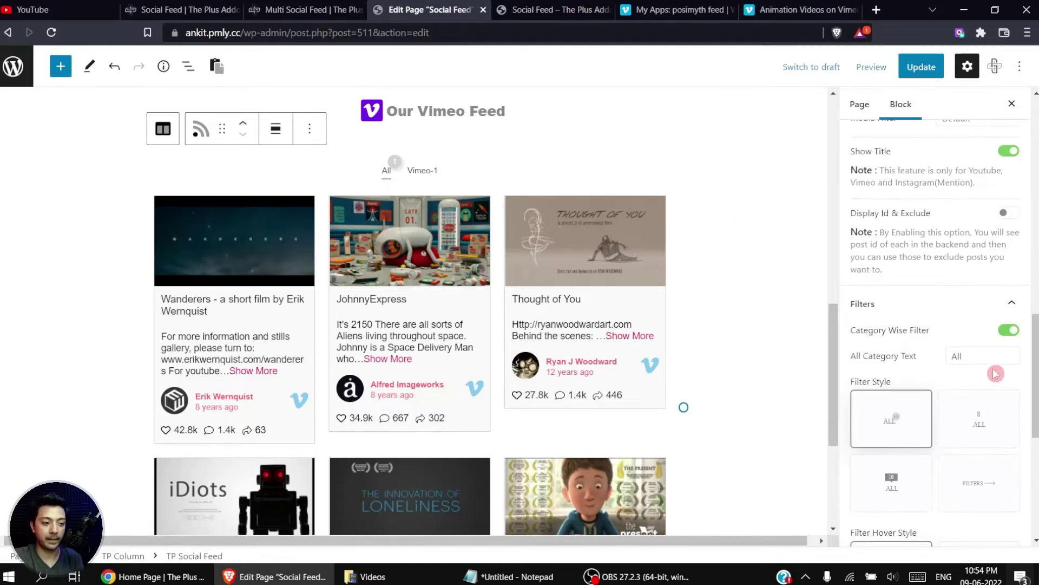
{"action": "scroll", "coordinate": [968, 332], "scroll_direction": "down", "scroll_amount": 3}
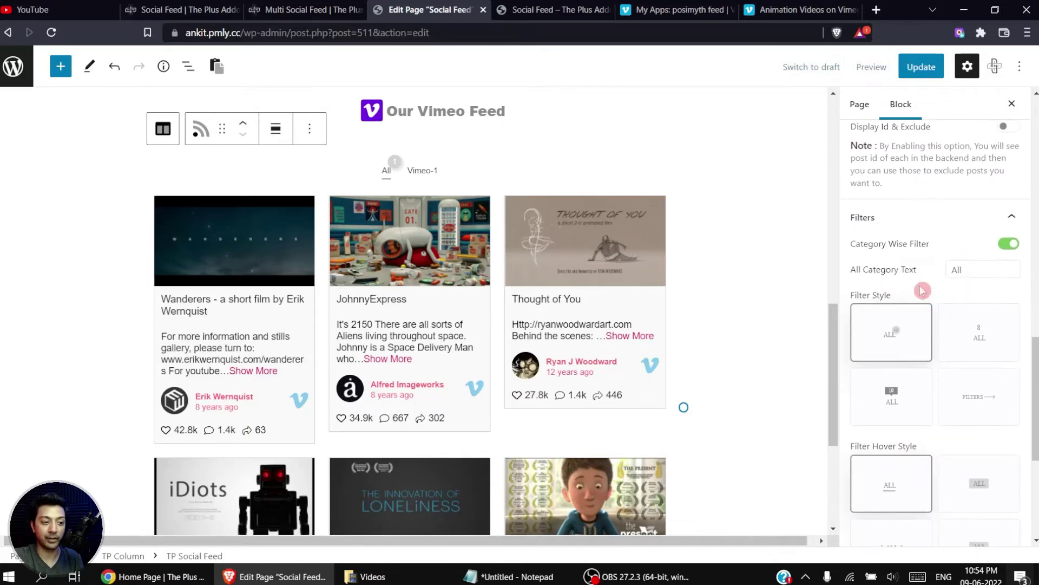
{"action": "left_click", "coordinate": [969, 330]}
{"action": "left_click", "coordinate": [901, 398]}
{"action": "left_click", "coordinate": [992, 390]}
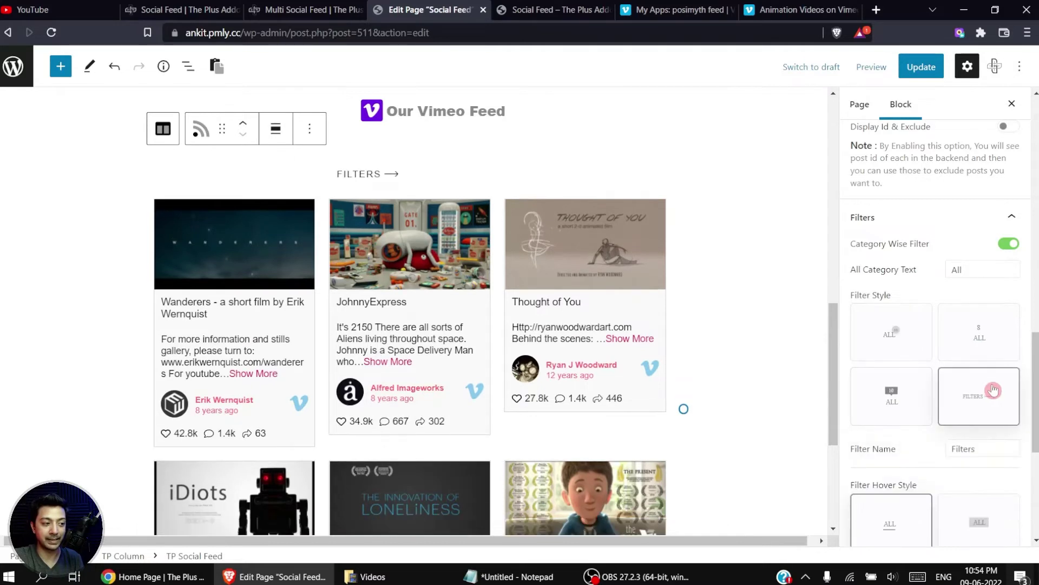
{"action": "left_click", "coordinate": [874, 345]}
Try left and right Filter Alignment and return the filters to centre alignment.
{"action": "scroll", "coordinate": [874, 345], "scroll_direction": "down", "scroll_amount": 3}
{"action": "scroll", "coordinate": [875, 345], "scroll_direction": "down", "scroll_amount": 5}
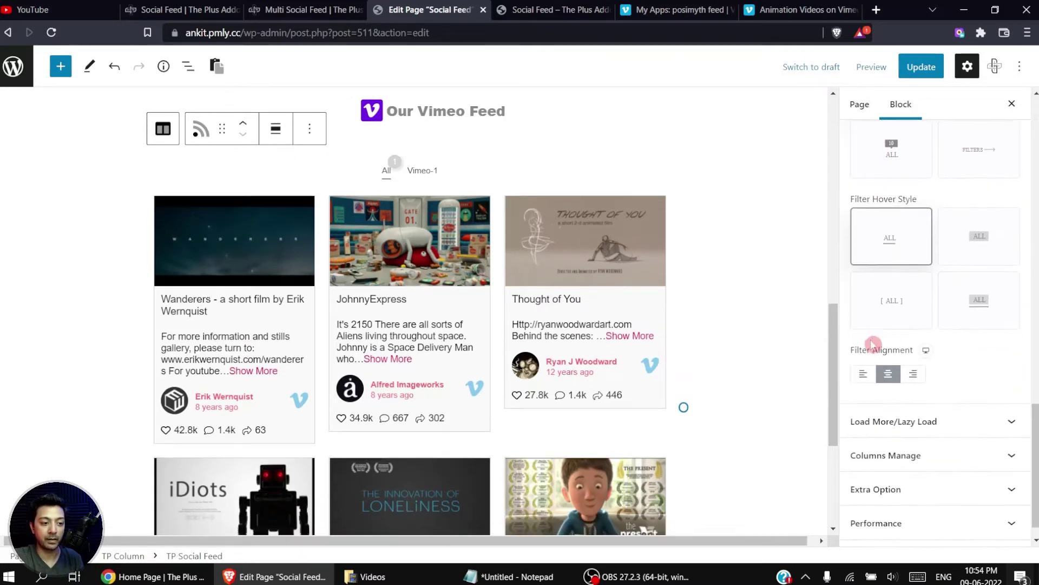
{"action": "left_click", "coordinate": [863, 373]}
{"action": "left_click", "coordinate": [888, 377]}
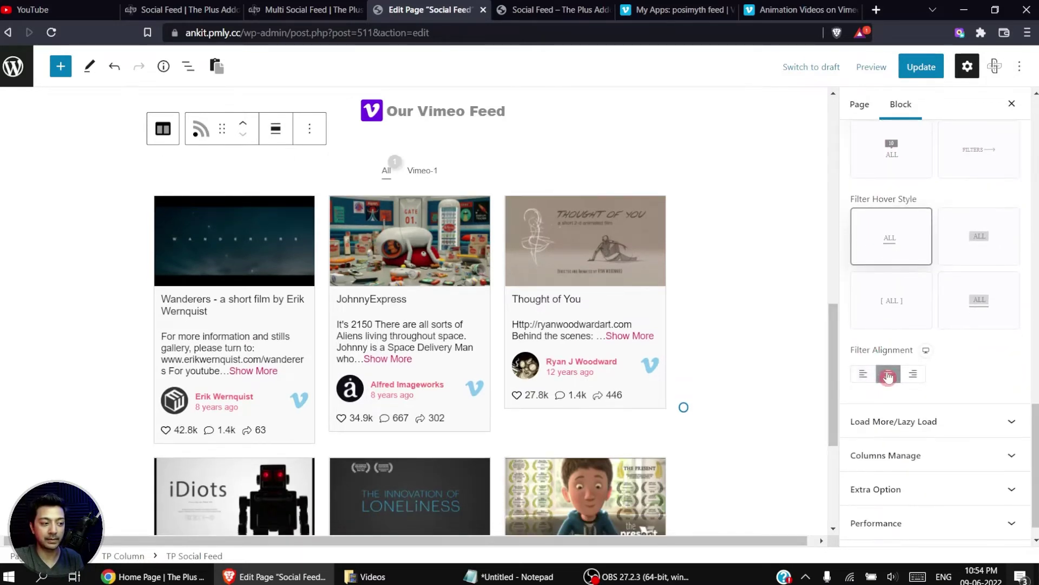
{"action": "left_click", "coordinate": [913, 374]}
{"action": "left_click", "coordinate": [887, 377]}
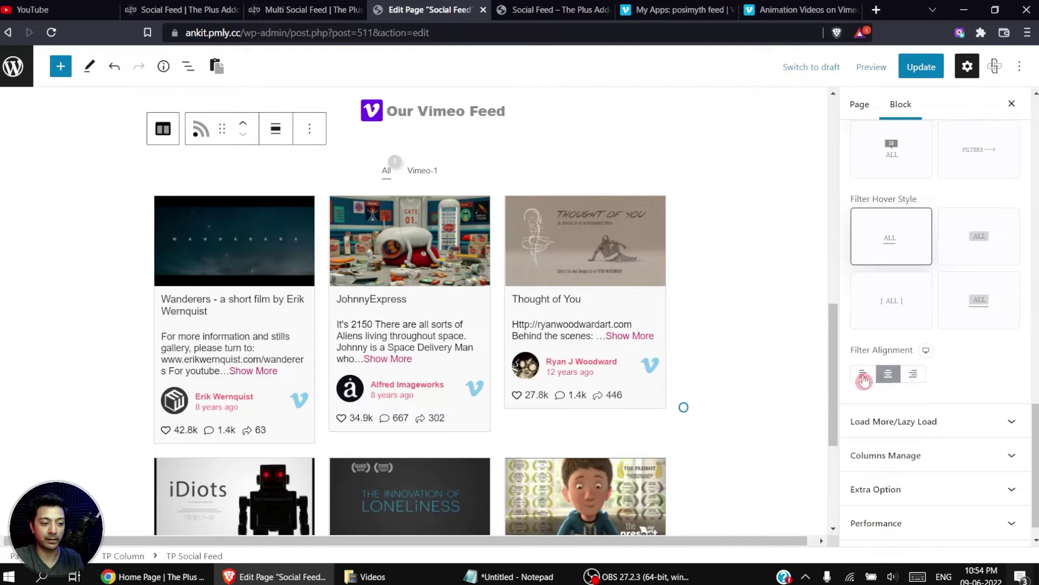
{"action": "left_click", "coordinate": [863, 373]}
{"action": "left_click", "coordinate": [888, 373]}
{"action": "scroll", "coordinate": [968, 359], "scroll_direction": "down", "scroll_amount": 1}
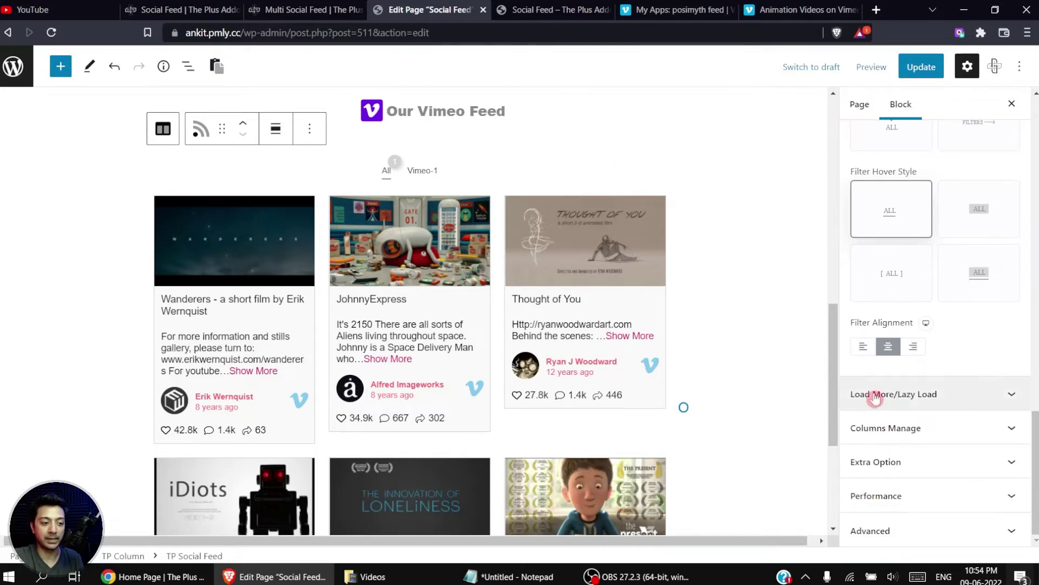
In the Load More/Lazy Load settings, set More Post Loading to Load More and check the feed's end.
{"action": "left_click", "coordinate": [991, 396]}
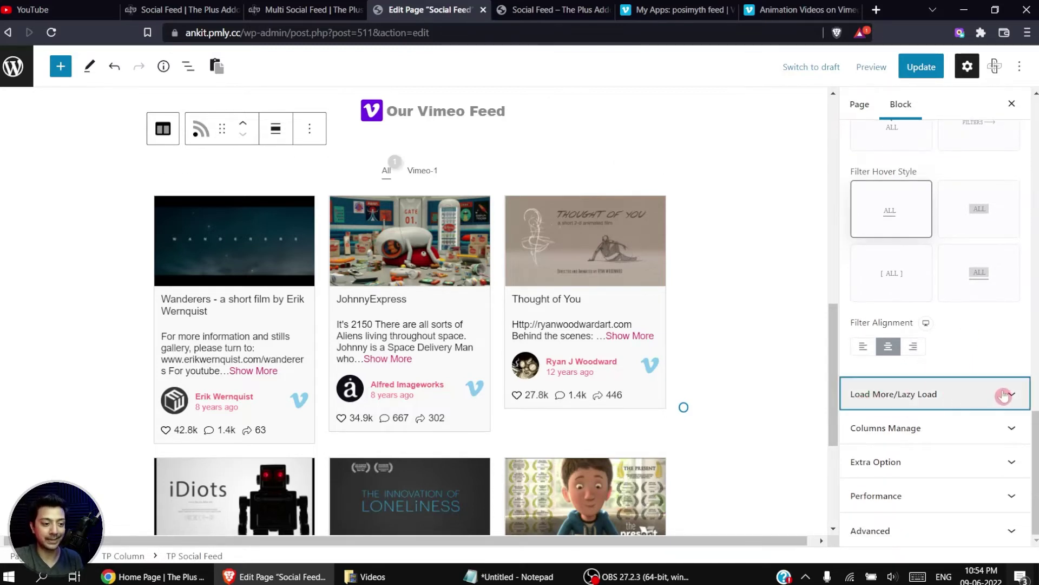
{"action": "scroll", "coordinate": [827, 360], "scroll_direction": "down", "scroll_amount": 3}
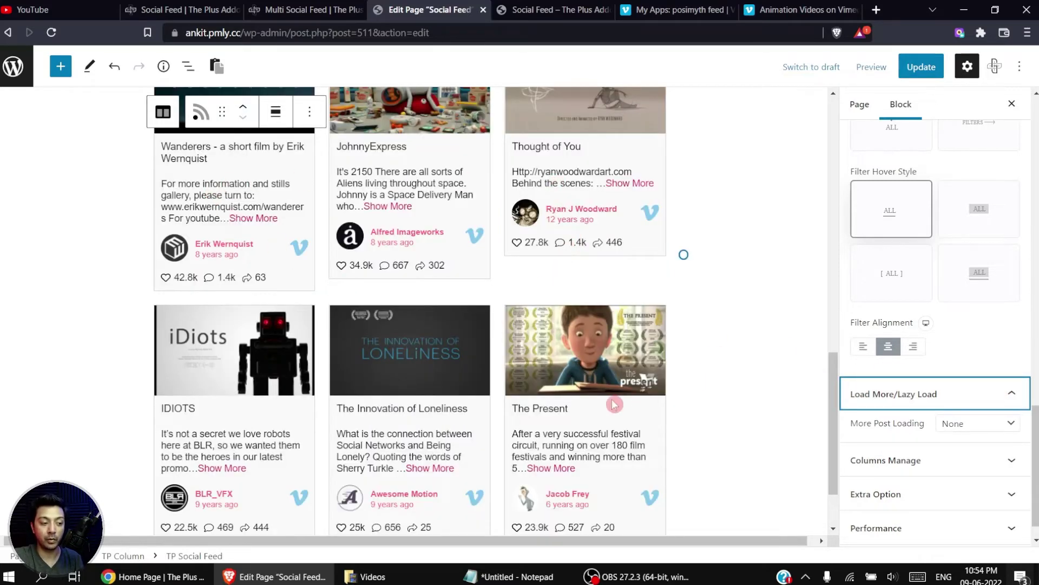
{"action": "scroll", "coordinate": [614, 404], "scroll_direction": "down", "scroll_amount": 2}
{"action": "left_click", "coordinate": [954, 425]}
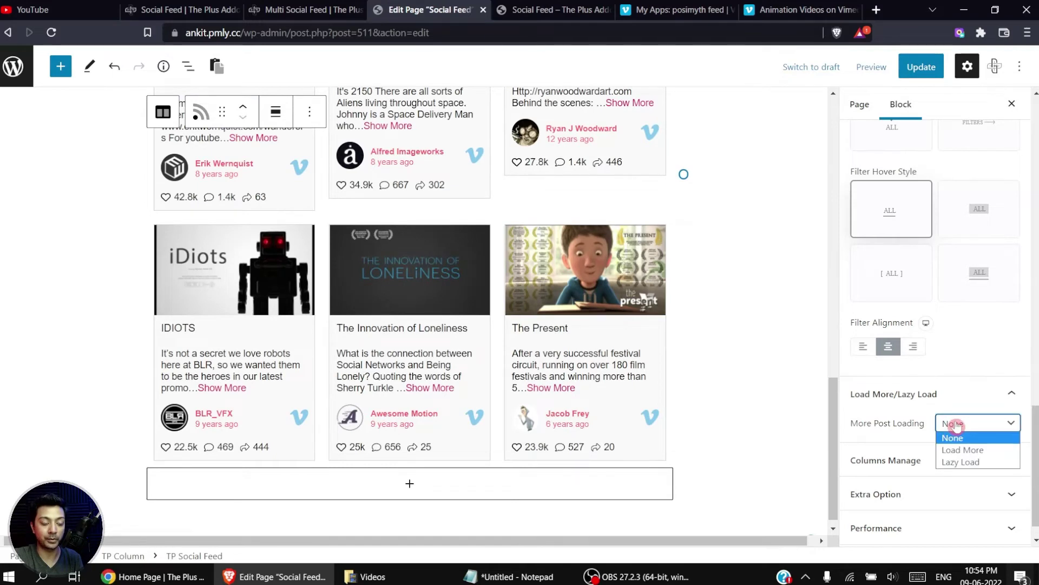
{"action": "left_click", "coordinate": [996, 448]}
{"action": "scroll", "coordinate": [574, 436], "scroll_direction": "down", "scroll_amount": 2}
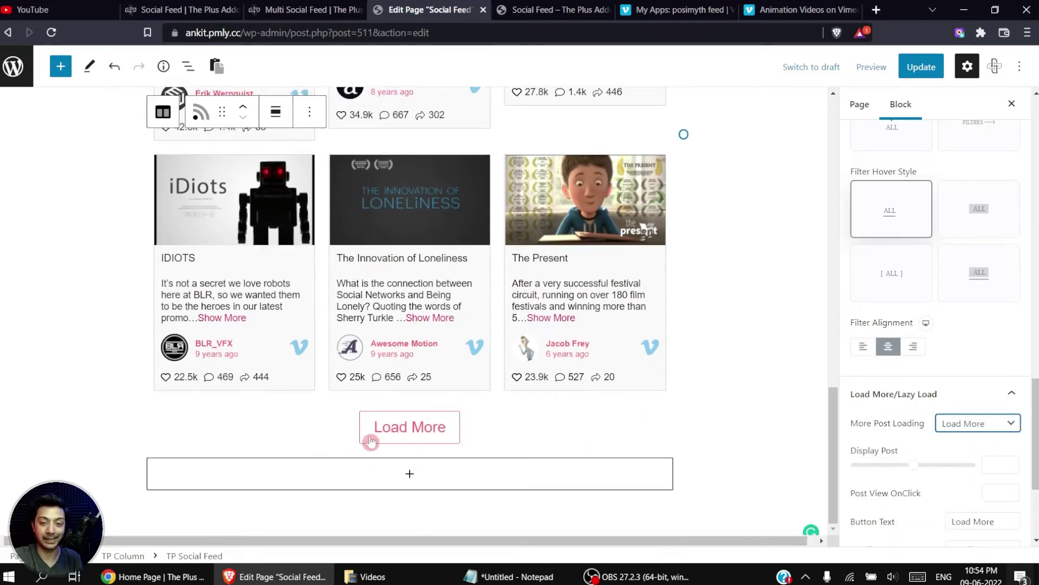
Try Lazy Load for More Post Loading and switch back to Load More.
{"action": "left_click", "coordinate": [964, 425]}
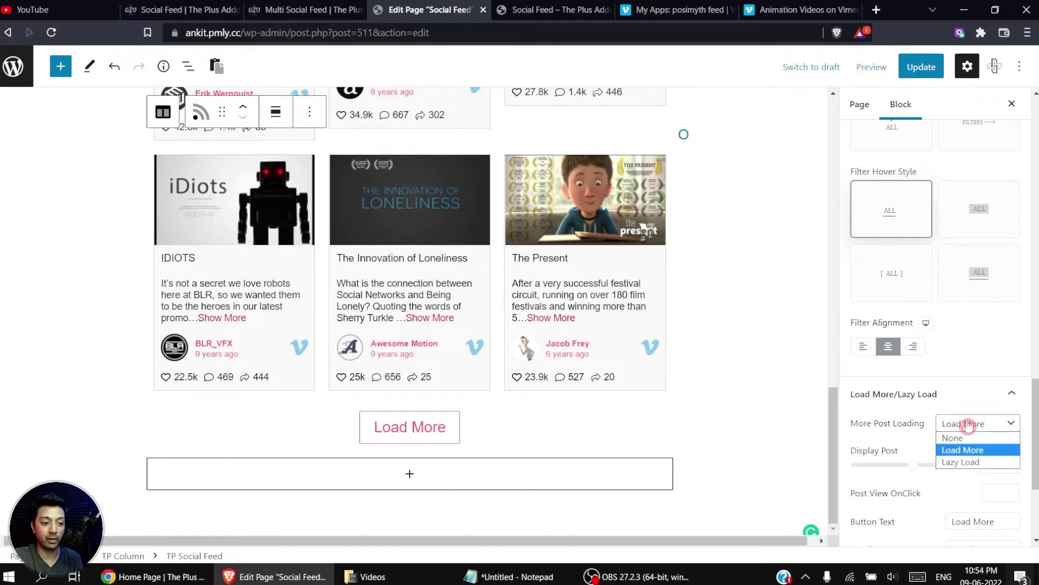
{"action": "left_click", "coordinate": [969, 463]}
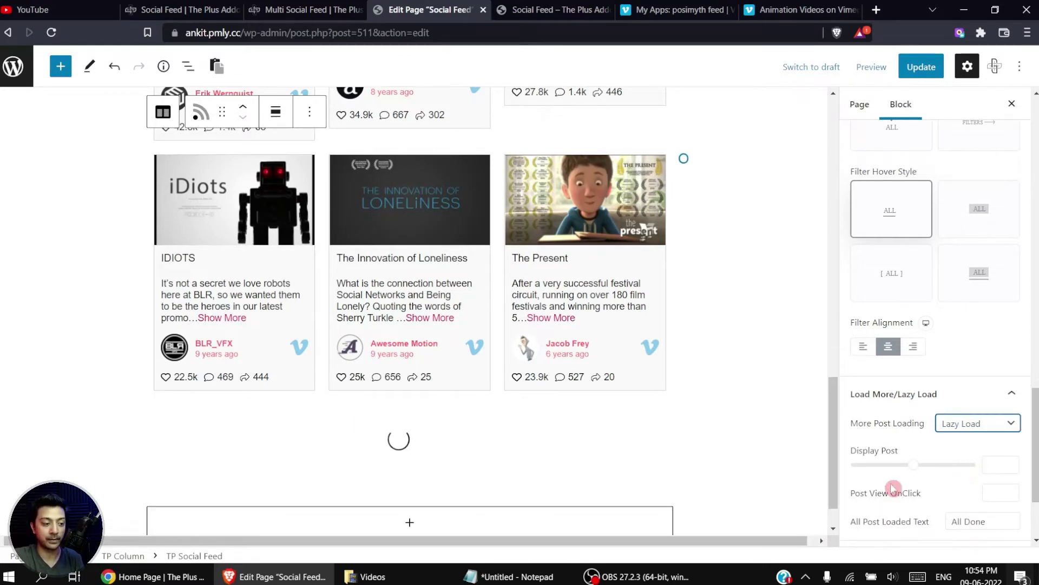
{"action": "left_click", "coordinate": [970, 424]}
{"action": "left_click", "coordinate": [974, 449]}
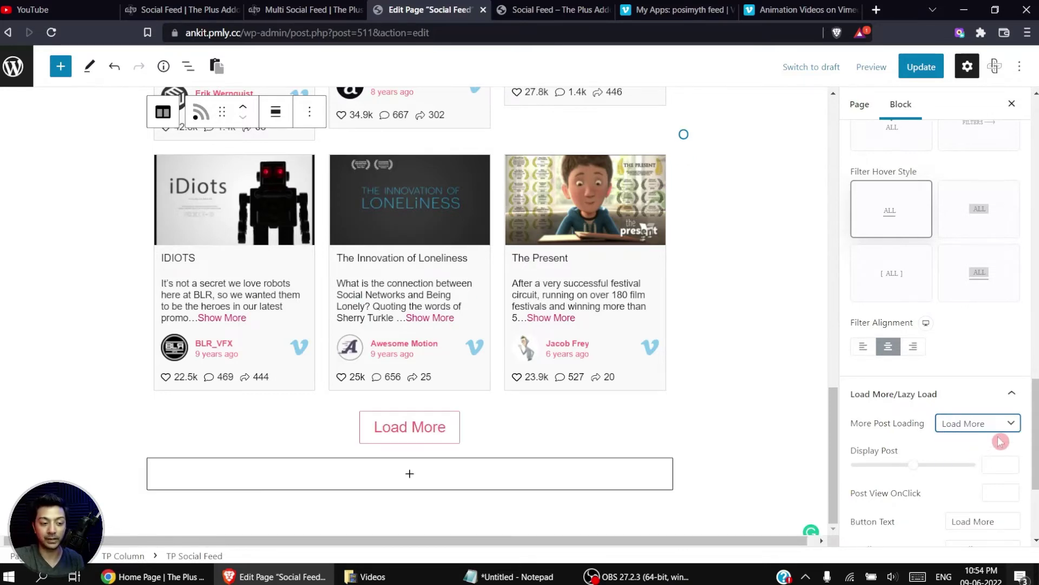
Change the load button's text to View More.
{"action": "scroll", "coordinate": [999, 438], "scroll_direction": "down", "scroll_amount": 3}
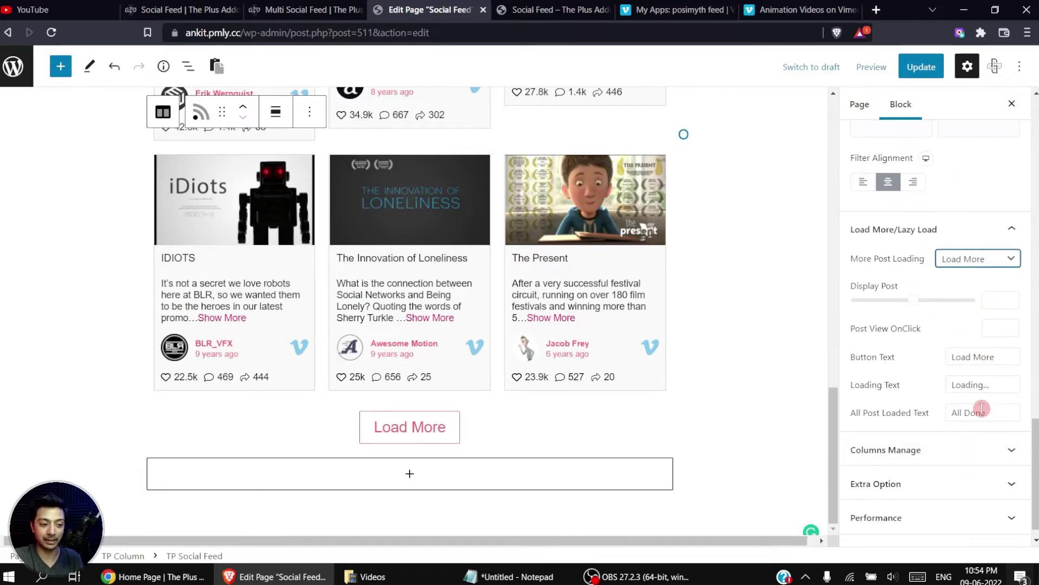
{"action": "double_click", "coordinate": [962, 356]}
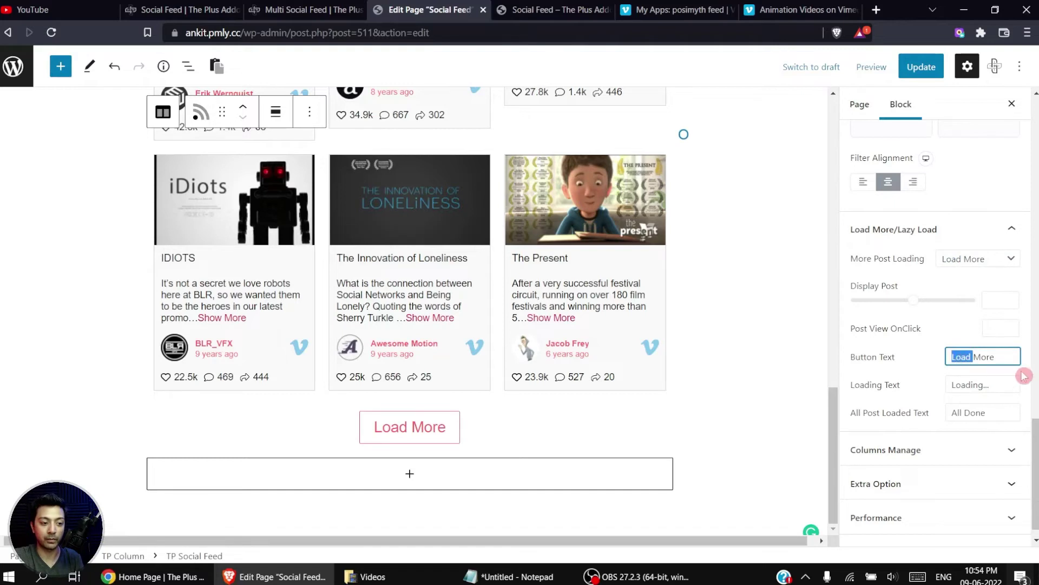
{"action": "type", "text": "View"}
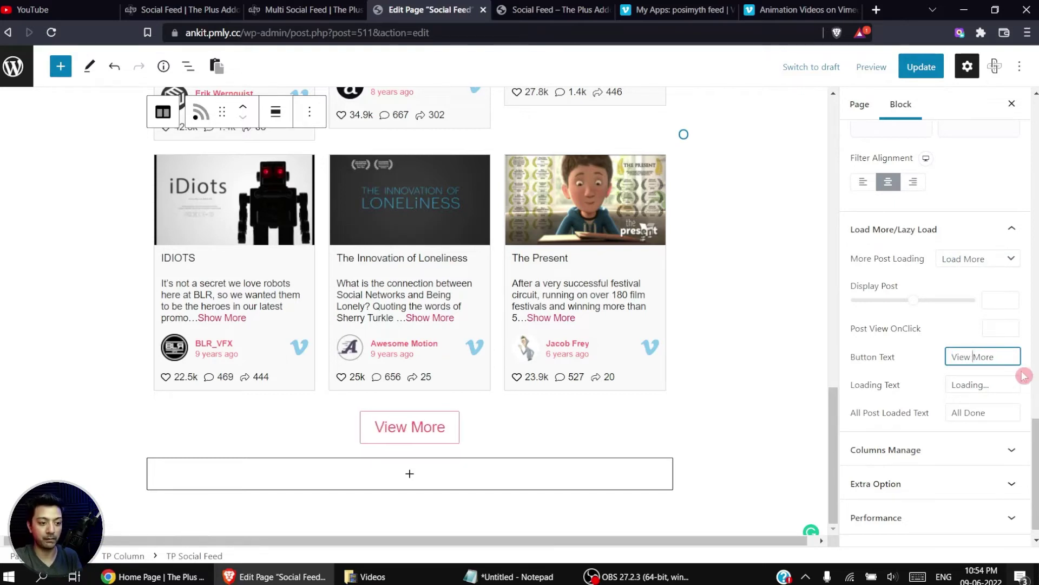
In the Columns Manage settings, try Column 2 and Column 4 for the feed and return it to Column 3.
{"action": "left_click", "coordinate": [943, 460]}
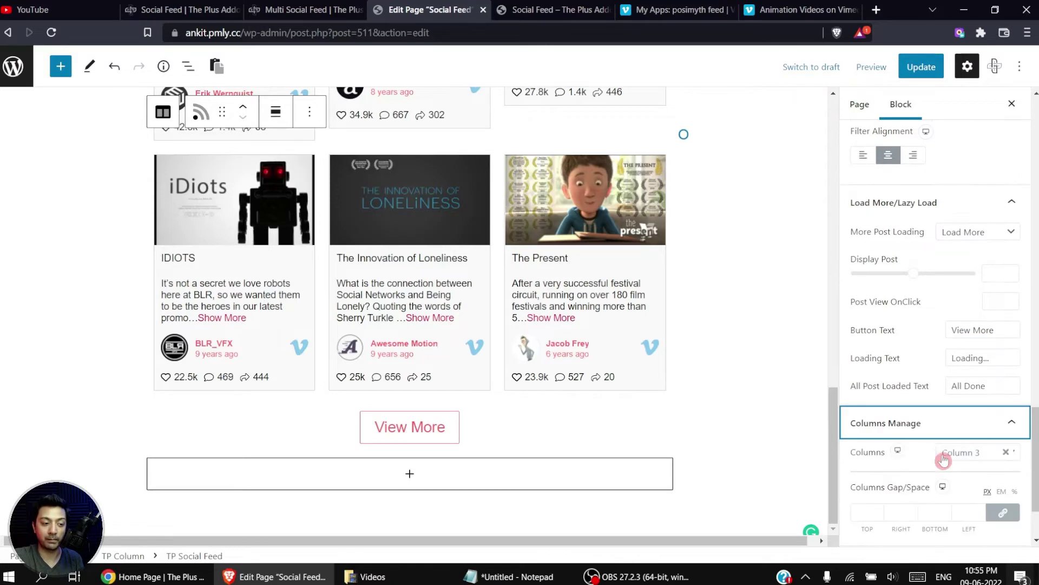
{"action": "left_click", "coordinate": [971, 457]}
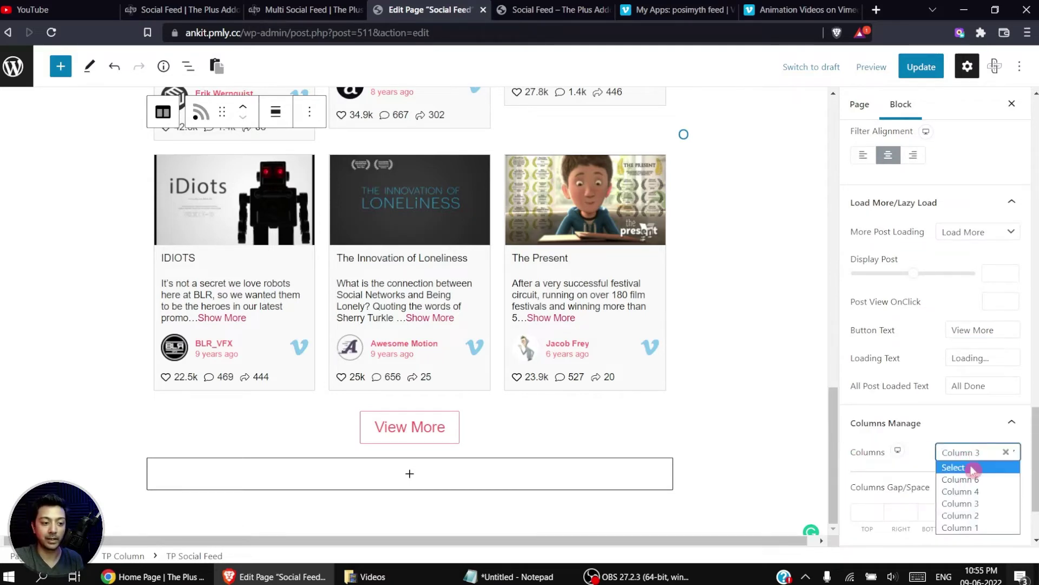
{"action": "left_click", "coordinate": [989, 519]}
{"action": "left_click", "coordinate": [970, 452]}
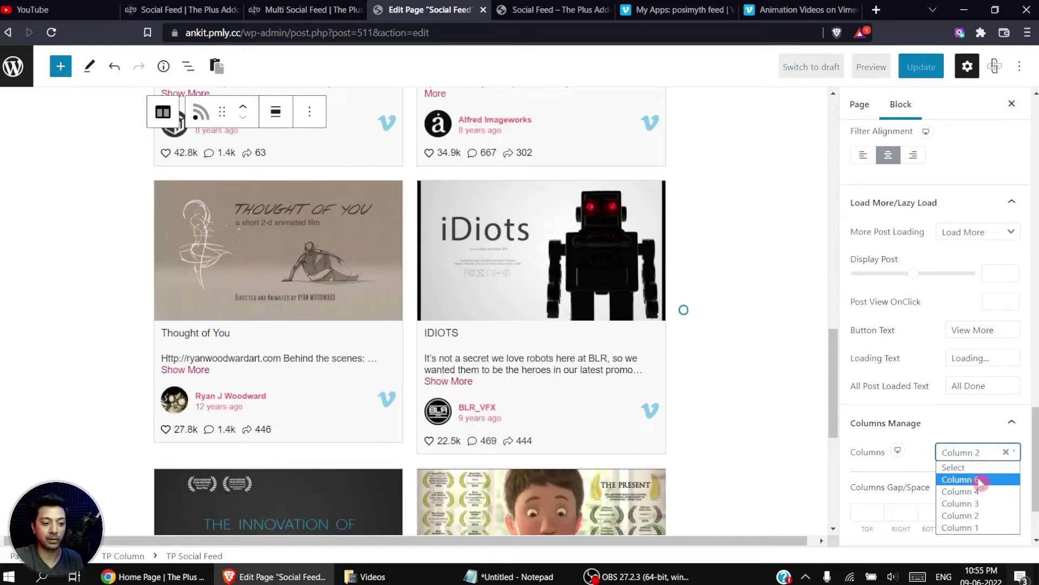
{"action": "left_click", "coordinate": [972, 478]}
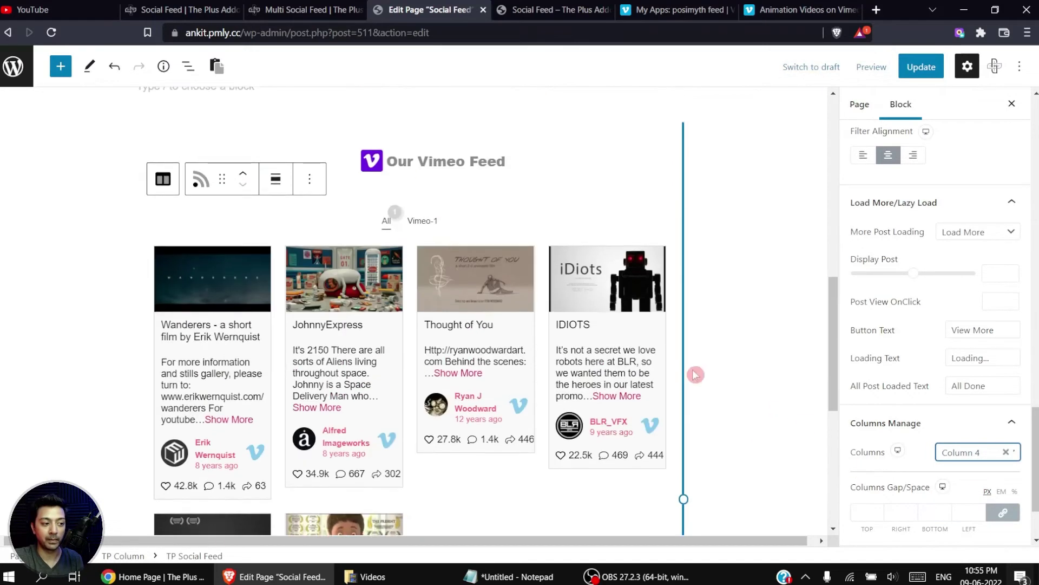
{"action": "left_click", "coordinate": [955, 453]}
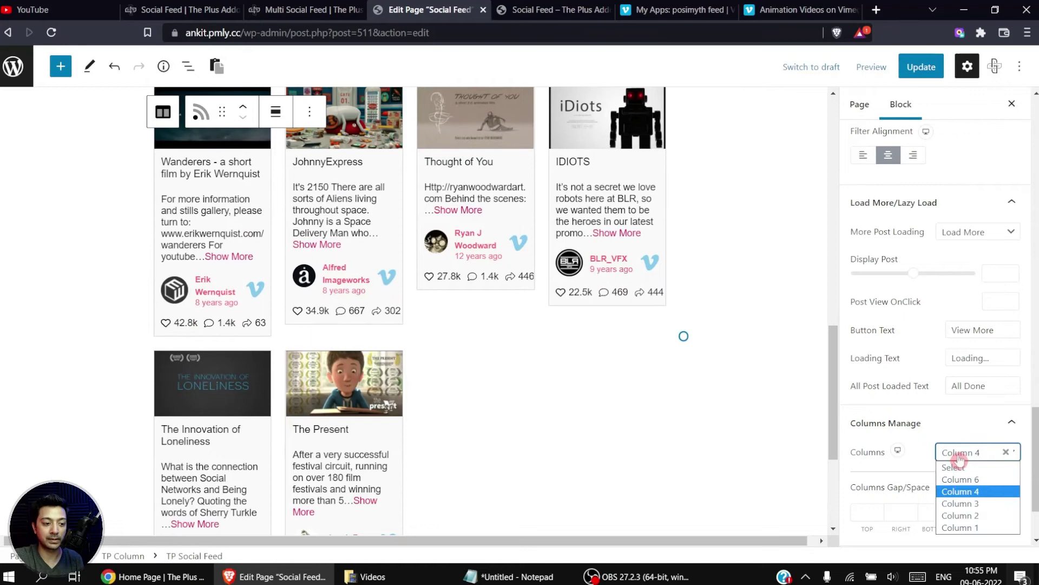
{"action": "left_click", "coordinate": [961, 504]}
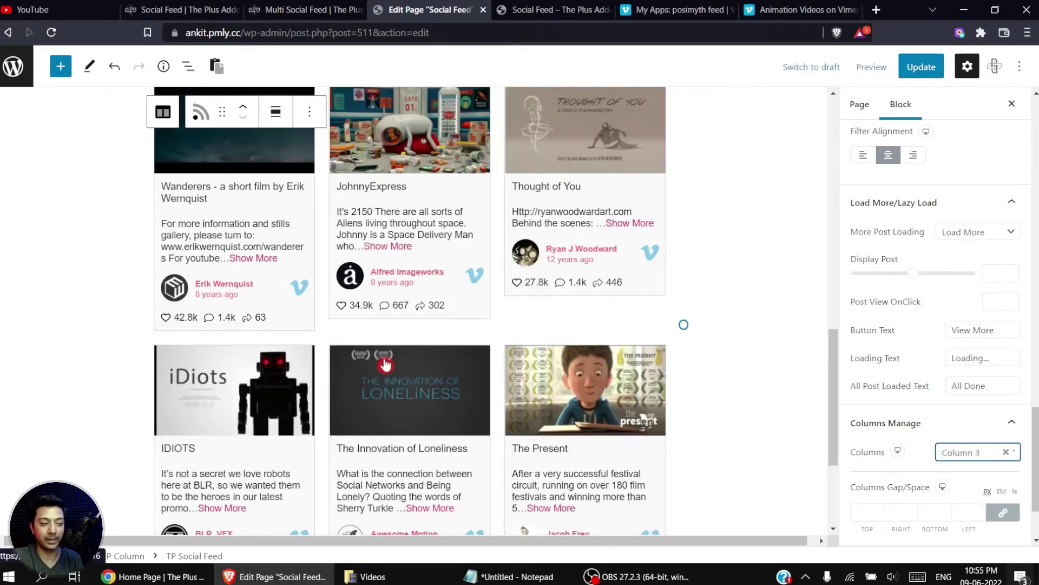
Try Columns Gap/Space values of 20 and 10 px, and set the gap to 5 px on all four sides.
{"action": "scroll", "coordinate": [936, 418], "scroll_direction": "down", "scroll_amount": 2}
{"action": "left_click", "coordinate": [866, 410]}
{"action": "scroll", "coordinate": [756, 364], "scroll_direction": "down", "scroll_amount": 2}
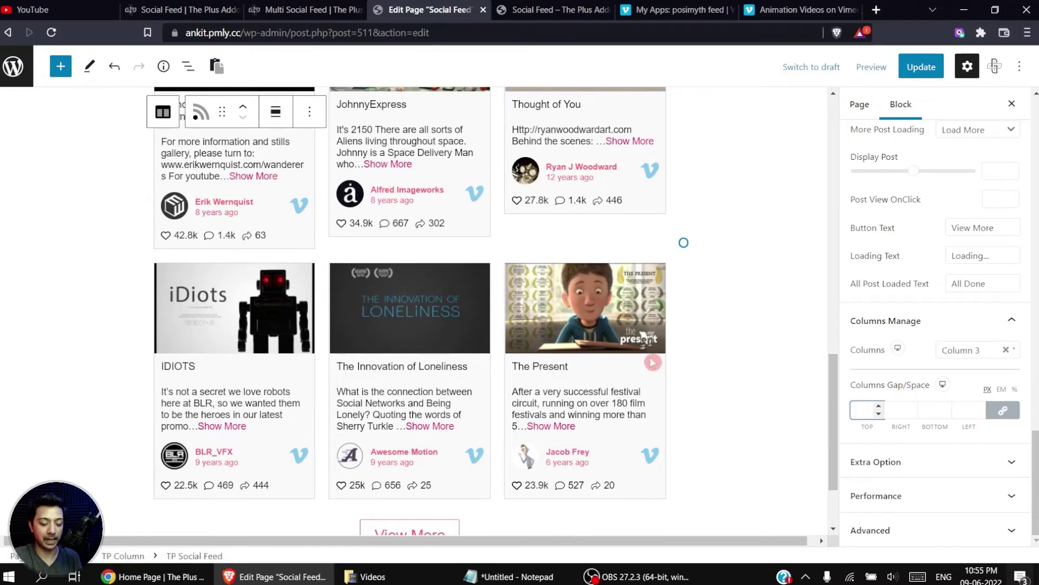
{"action": "type", "text": "20"}
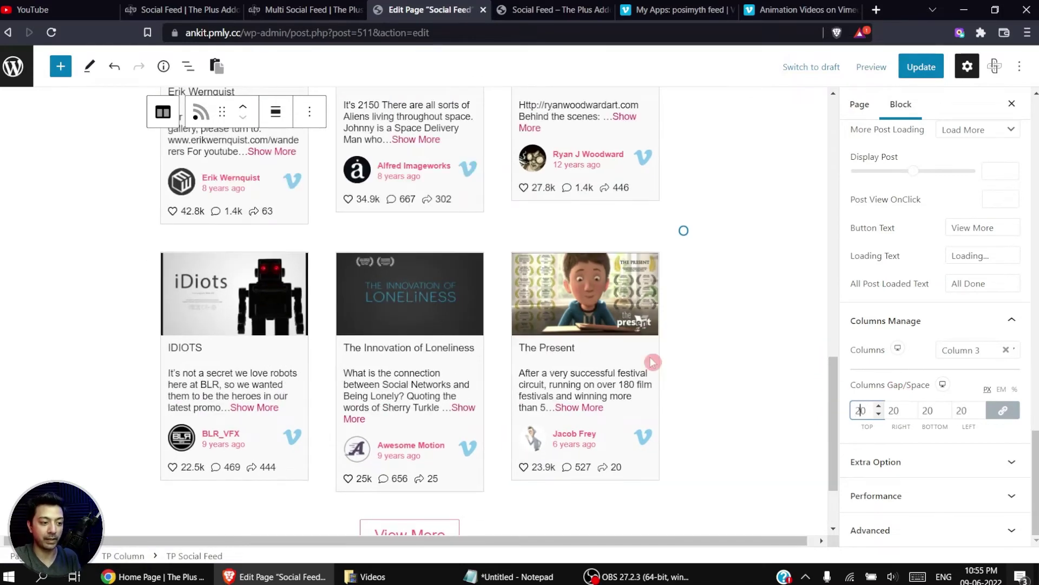
{"action": "key", "text": "BackSpace"}
{"action": "type", "text": "1"}
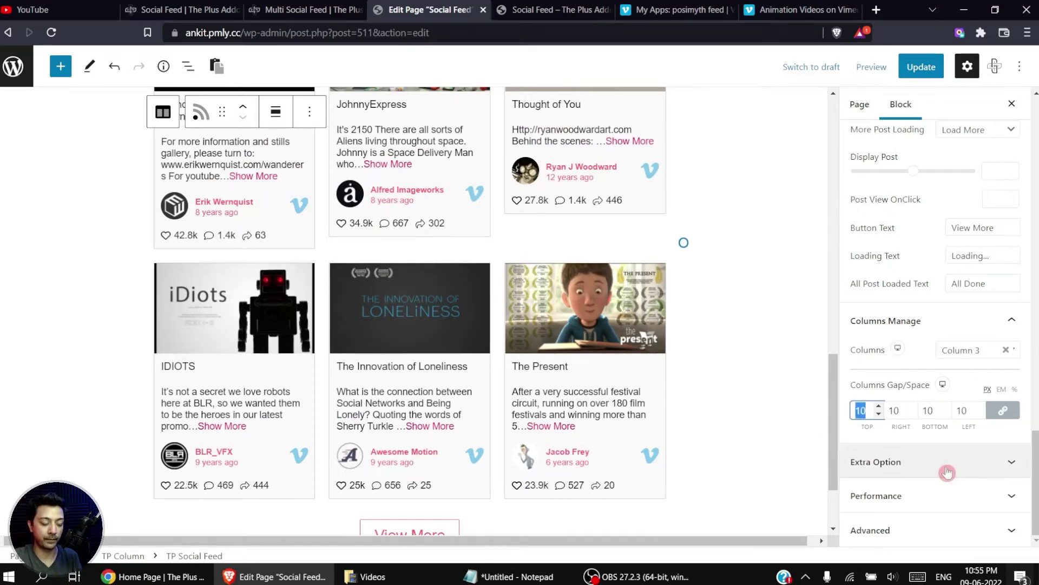
{"action": "type", "text": "5"}
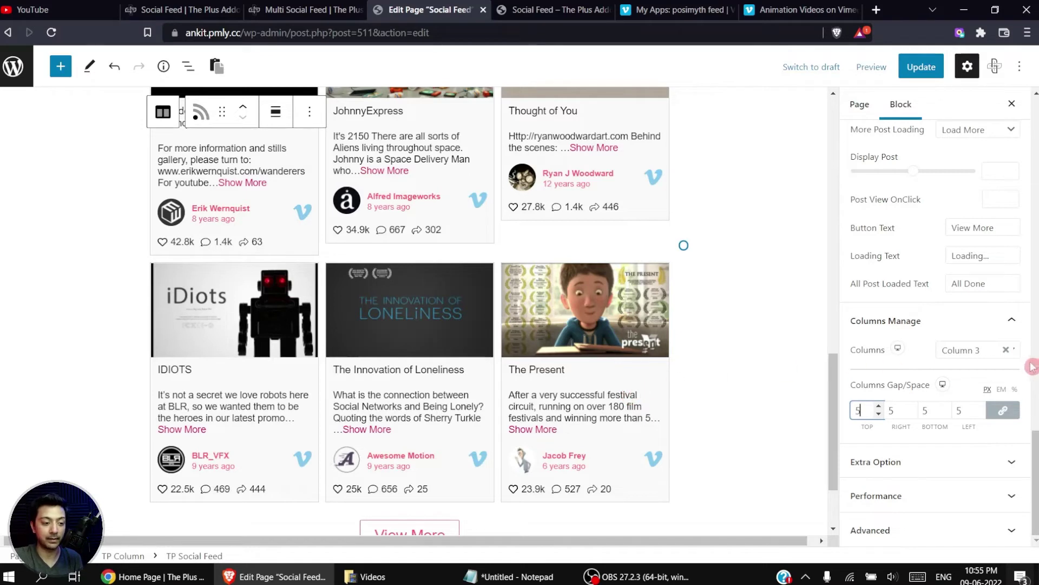
In the Extra Option settings, set the feed's Refresh Time to 1 day.
{"action": "left_click", "coordinate": [977, 465]}
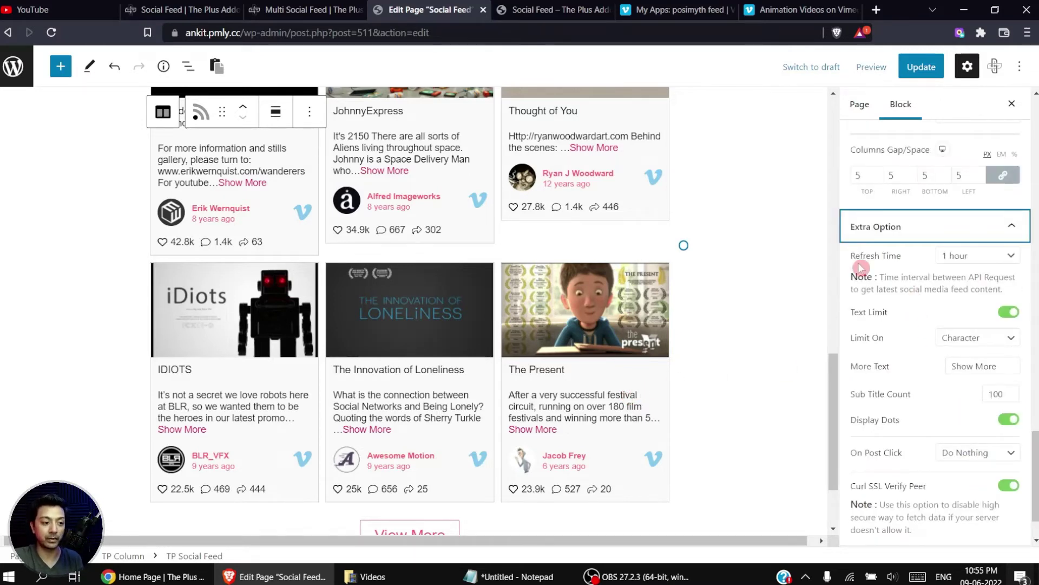
{"action": "left_click", "coordinate": [983, 257]}
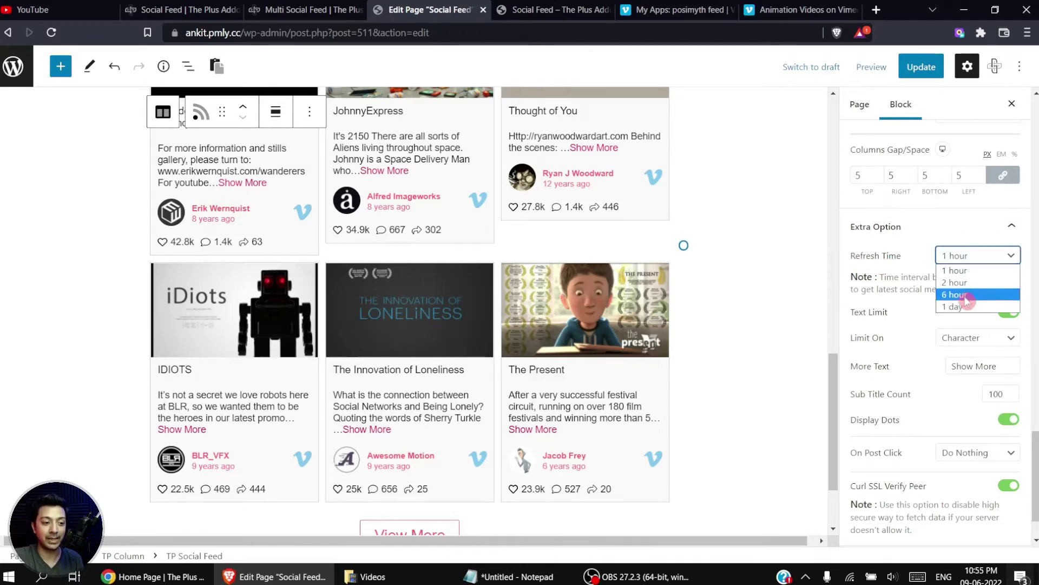
{"action": "left_click", "coordinate": [952, 307]}
{"action": "left_click", "coordinate": [975, 256]}
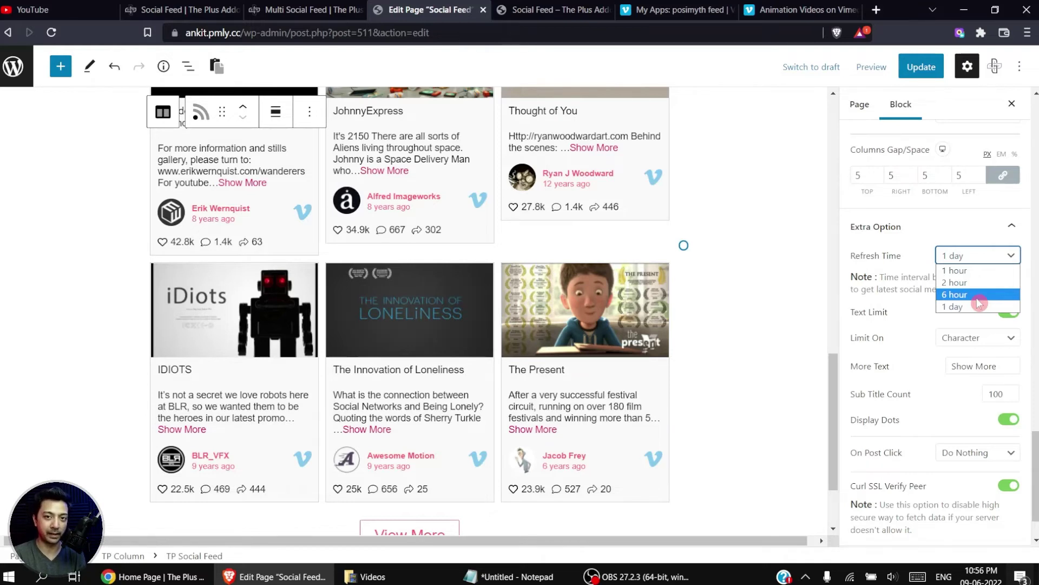
{"action": "left_click", "coordinate": [966, 307]}
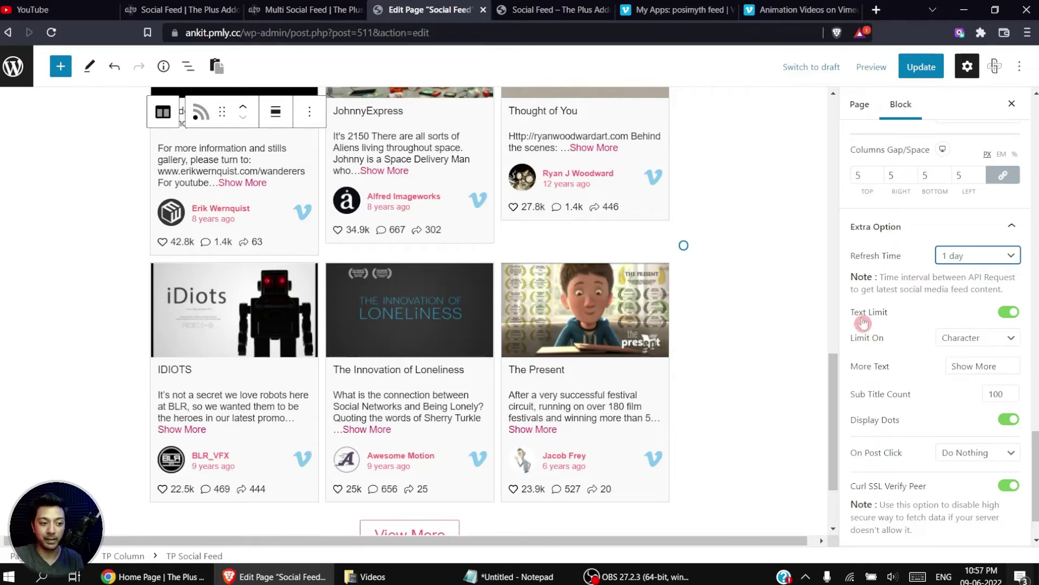
Try the feed with Text Limit disabled, look through the full-length descriptions, and enable Text Limit again.
{"action": "left_click", "coordinate": [1006, 315]}
{"action": "scroll", "coordinate": [639, 406], "scroll_direction": "up", "scroll_amount": 10}
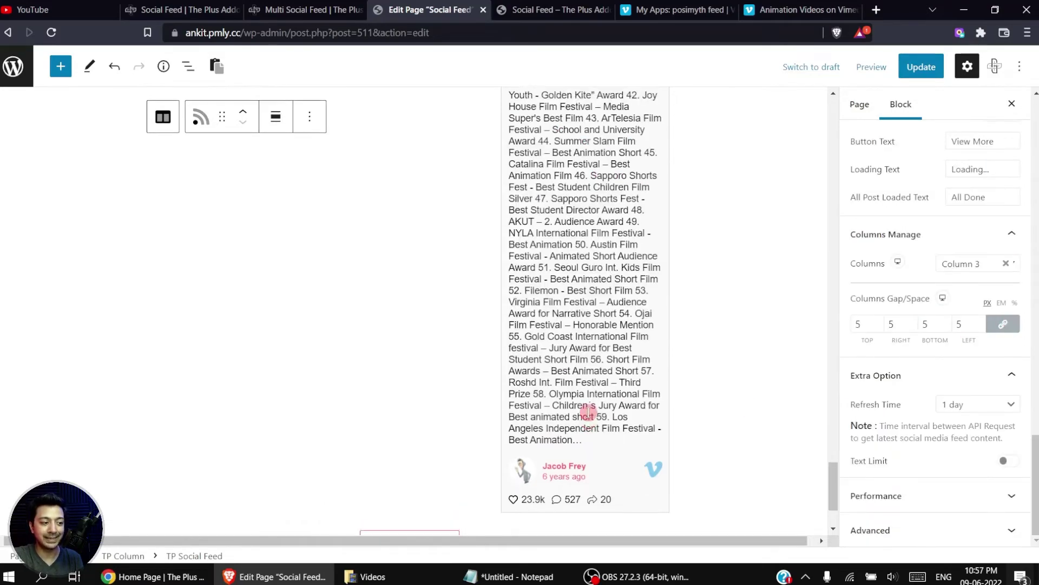
{"action": "scroll", "coordinate": [598, 404], "scroll_direction": "up", "scroll_amount": 15}
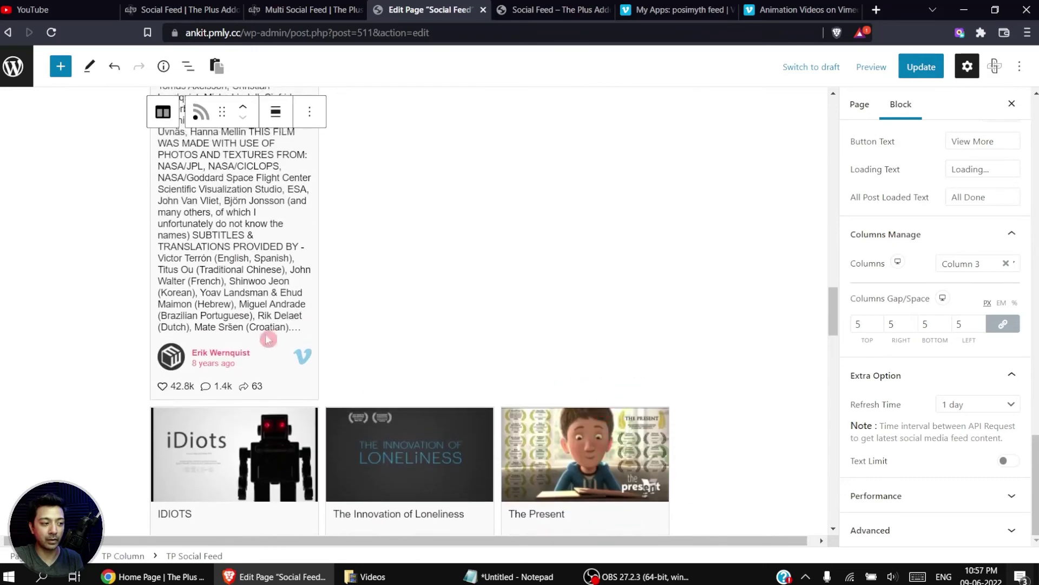
{"action": "scroll", "coordinate": [641, 379], "scroll_direction": "down", "scroll_amount": 6}
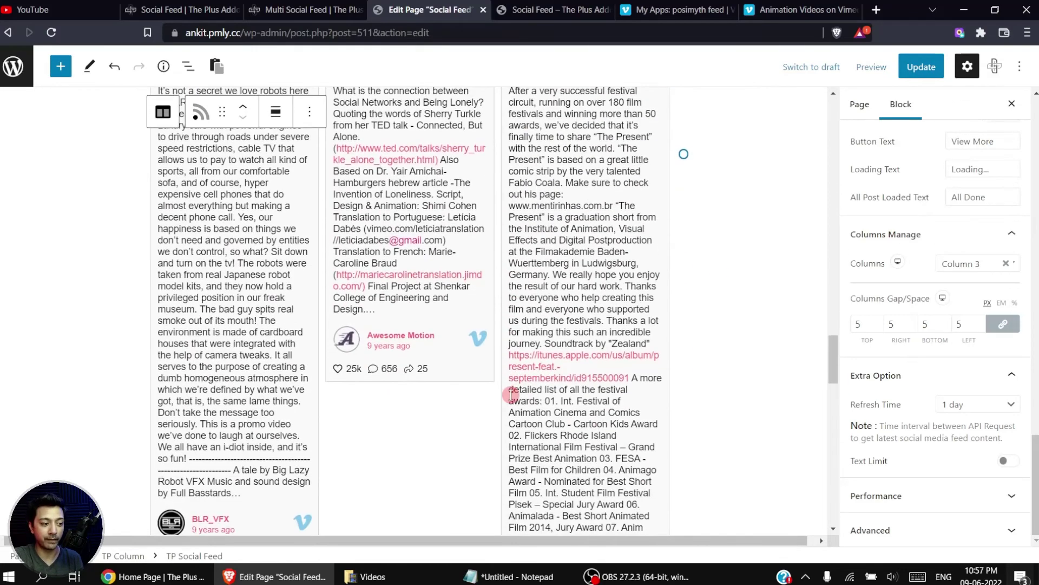
{"action": "left_click", "coordinate": [1006, 461]}
{"action": "scroll", "coordinate": [991, 433], "scroll_direction": "down", "scroll_amount": 3}
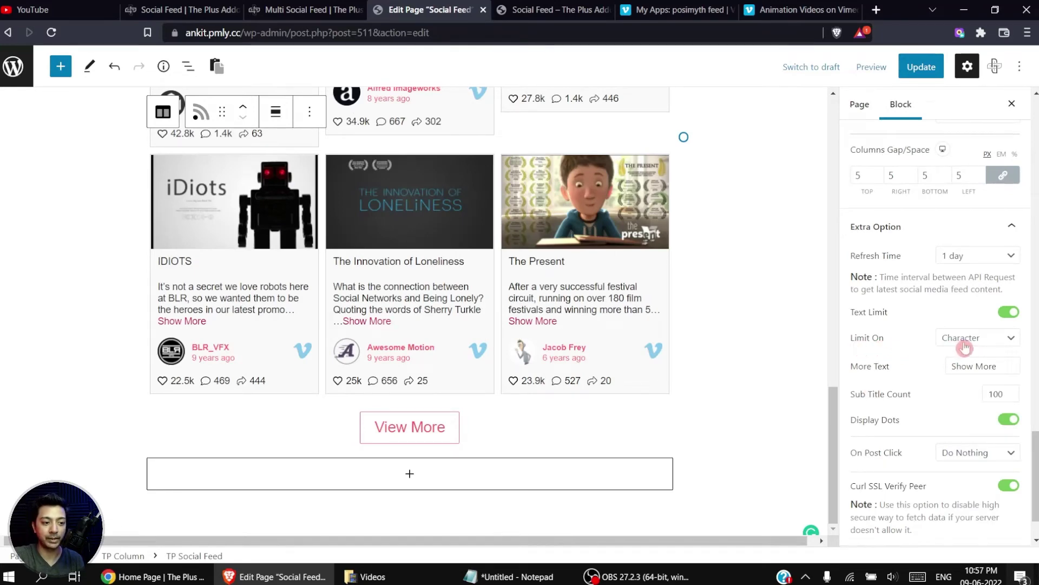
Limit the post descriptions by Word, try a Sub Title Count of 10, and set the count to 15.
{"action": "left_click", "coordinate": [941, 340]}
{"action": "left_click", "coordinate": [969, 368]}
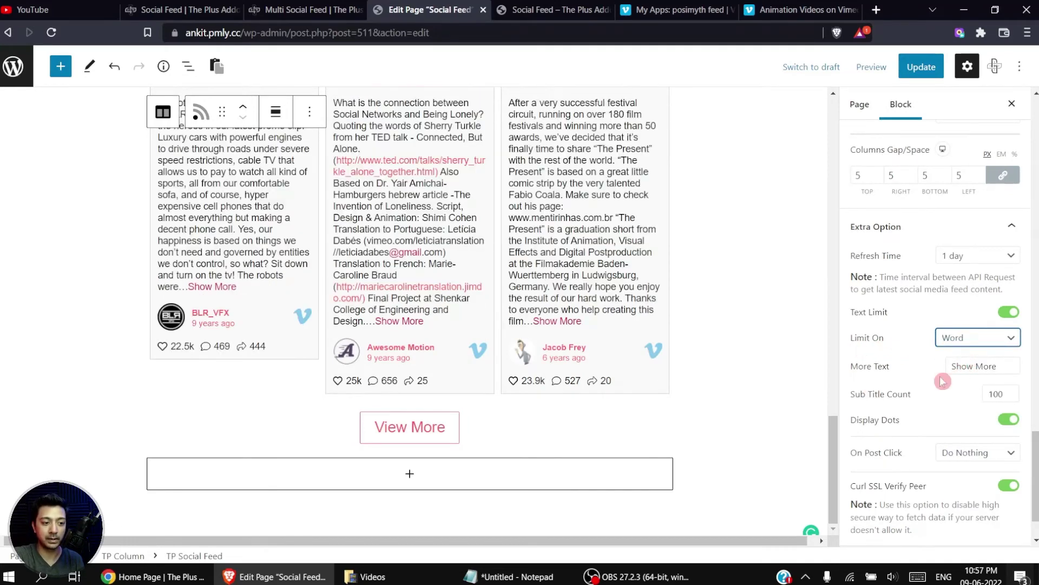
{"action": "left_click", "coordinate": [997, 394]}
{"action": "key", "text": "BackSpace"}
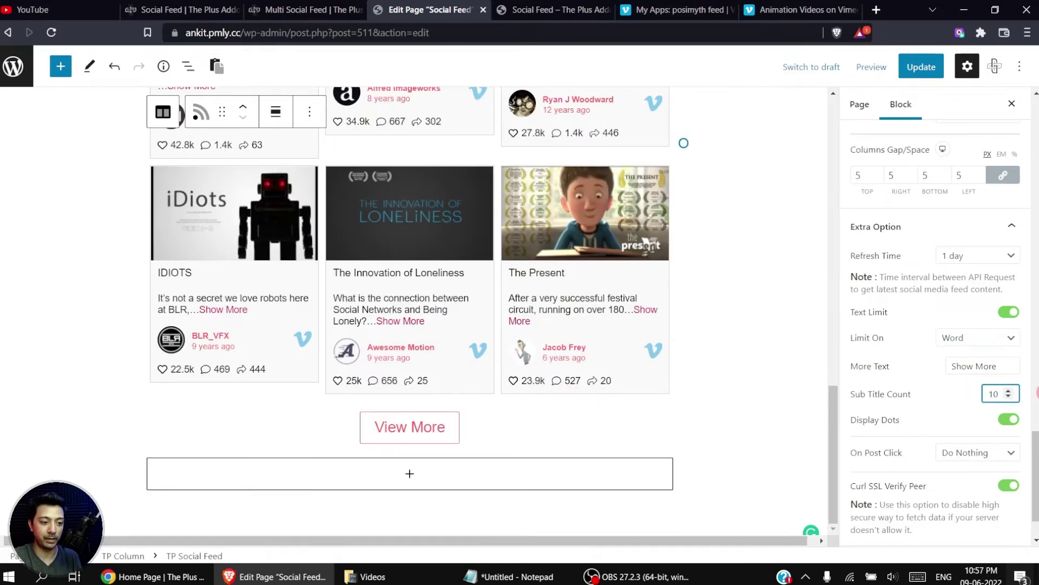
{"action": "left_click_drag", "start_coordinate": [996, 396], "coordinate": [962, 370]}
{"action": "type", "text": "5"}
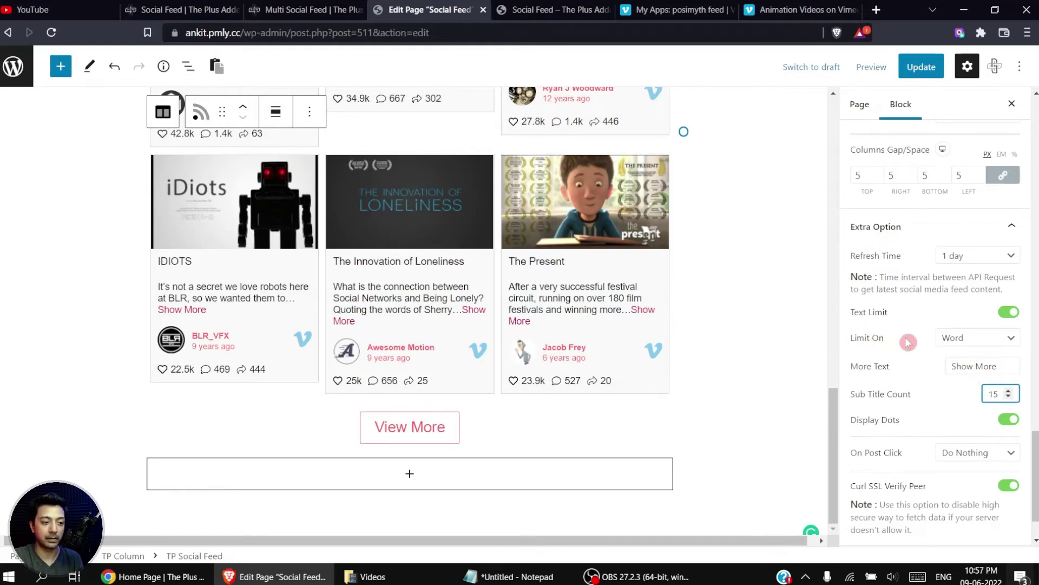
Shorten the More Text to "More", and try the descriptions without Display Dots before enabling the dots again.
{"action": "double_click", "coordinate": [959, 366]}
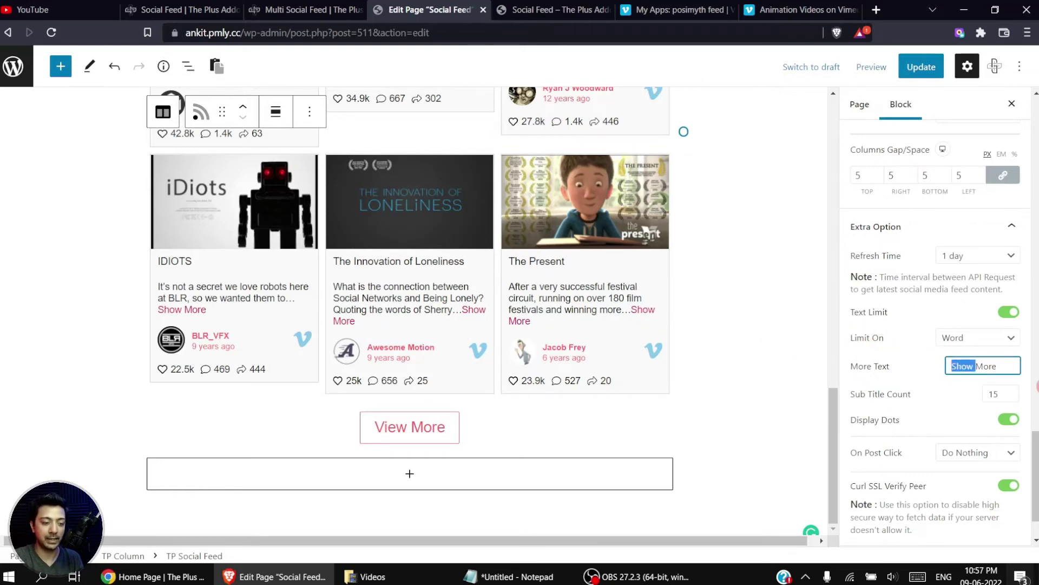
{"action": "key", "text": "BackSpace"}
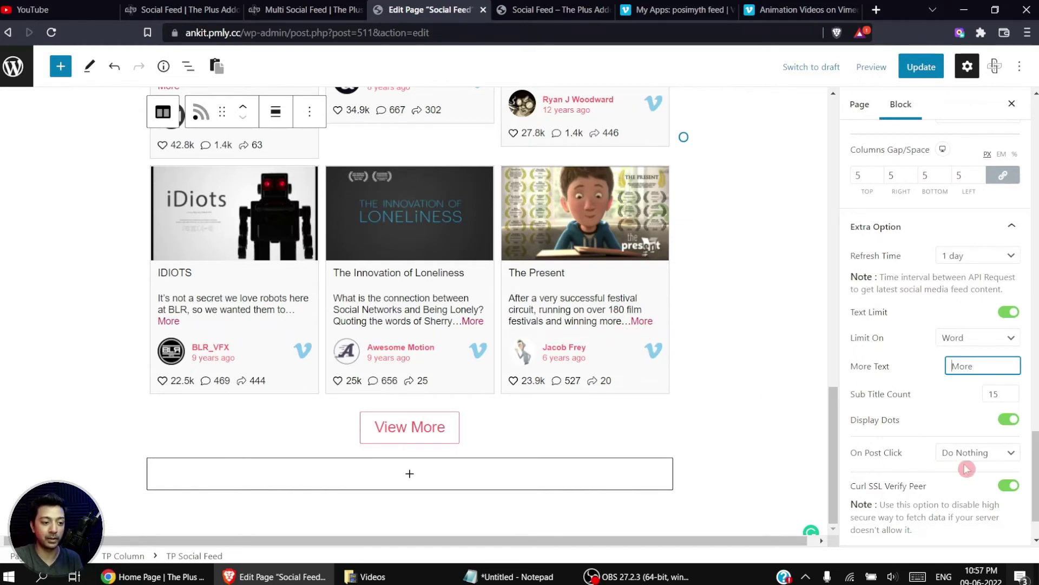
{"action": "left_click", "coordinate": [1009, 425]}
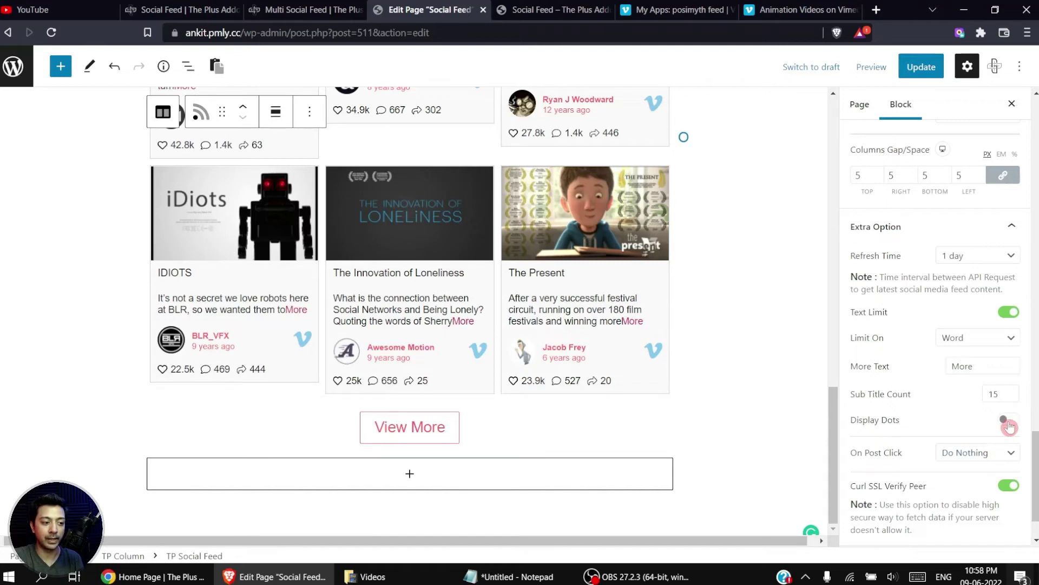
{"action": "left_click", "coordinate": [1009, 425]}
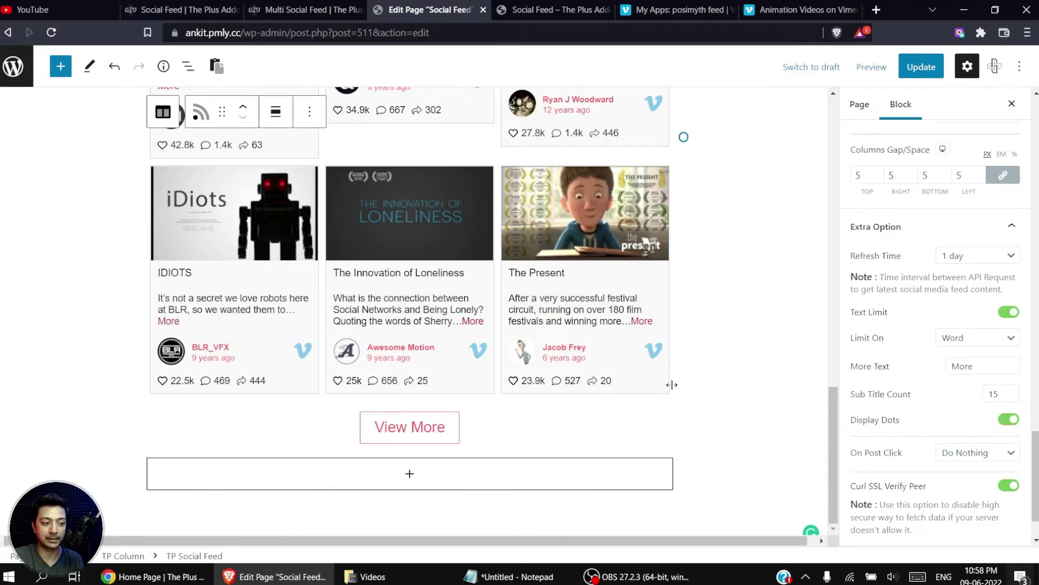
Set On Post Click to Open Fancy Box and update the page.
{"action": "scroll", "coordinate": [976, 394], "scroll_direction": "down", "scroll_amount": 1}
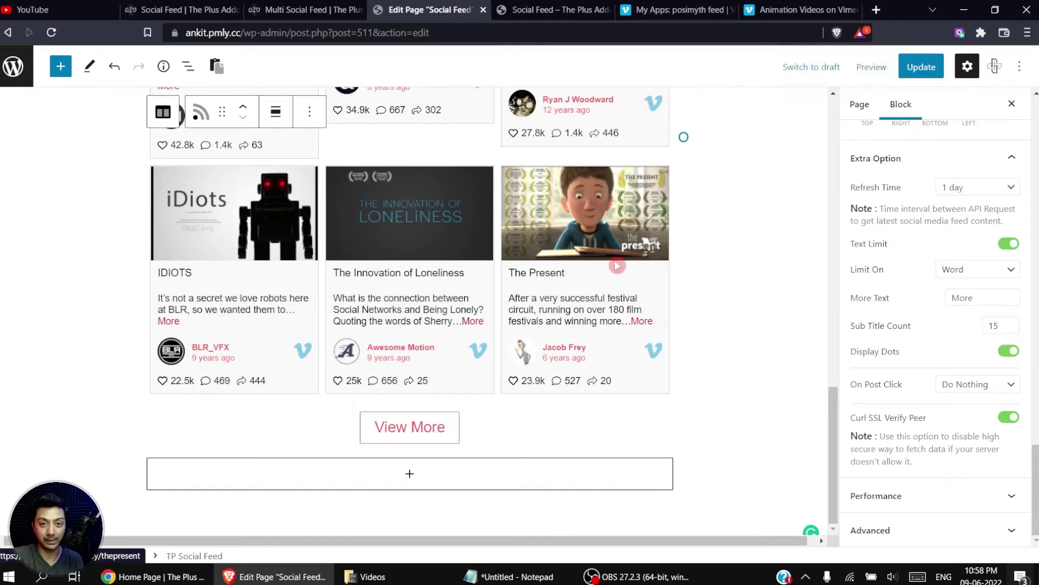
{"action": "left_click", "coordinate": [993, 385]}
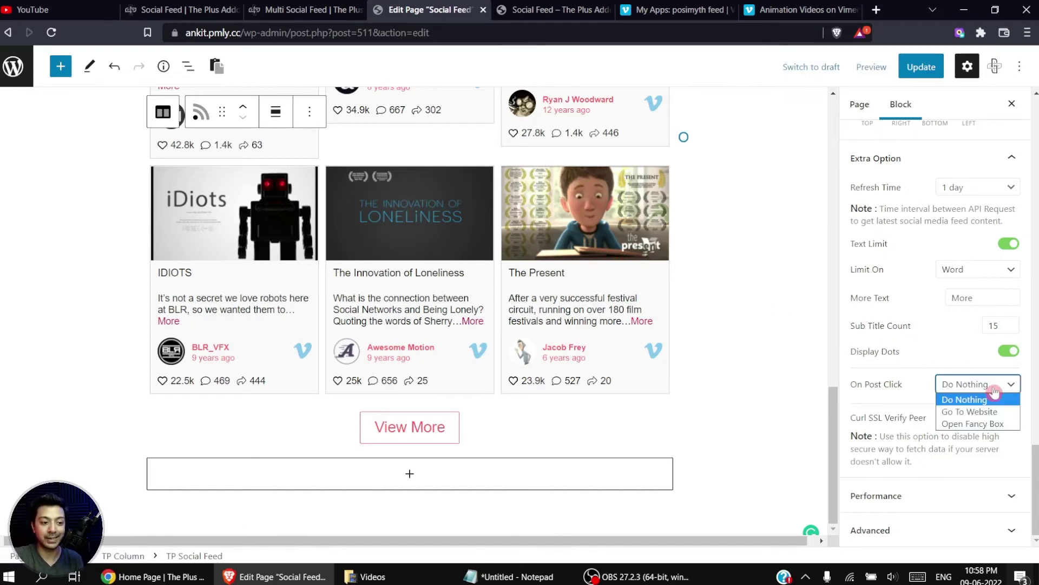
{"action": "left_click", "coordinate": [974, 424]}
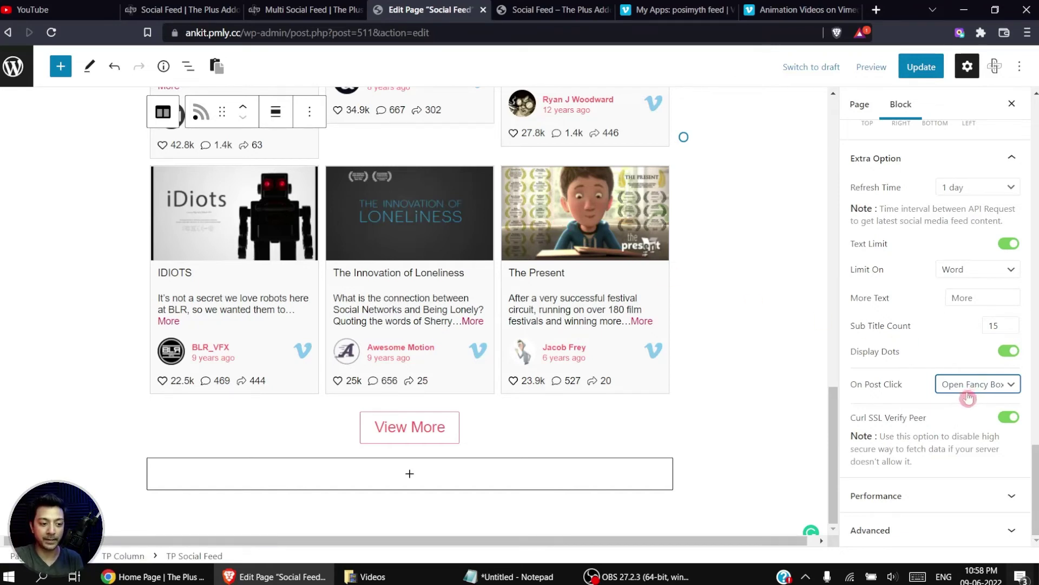
{"action": "left_click", "coordinate": [921, 66]}
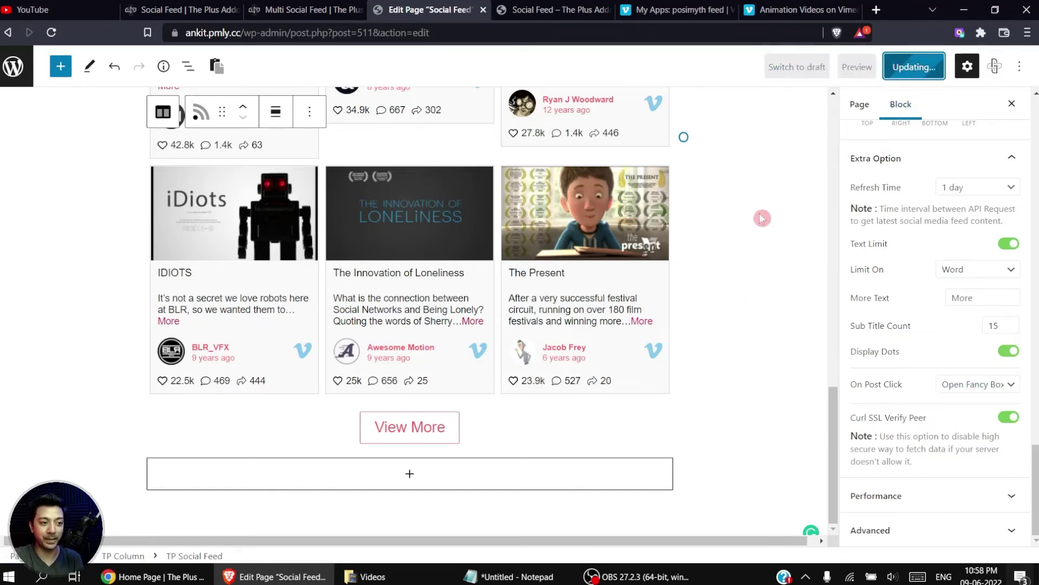
{"action": "scroll", "coordinate": [762, 219], "scroll_direction": "down", "scroll_amount": 1}
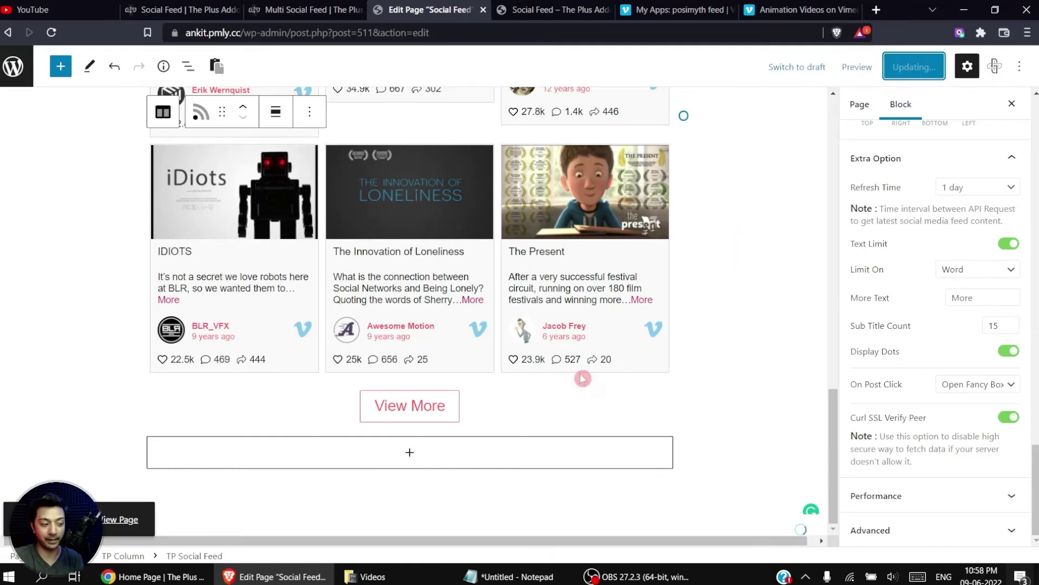
Reload the live Social Feed page, open the Wanderers video in the popup, browse two videos forward, and return to the page editor.
{"action": "key", "text": "ctrl+Tab"}
{"action": "key", "text": "F5"}
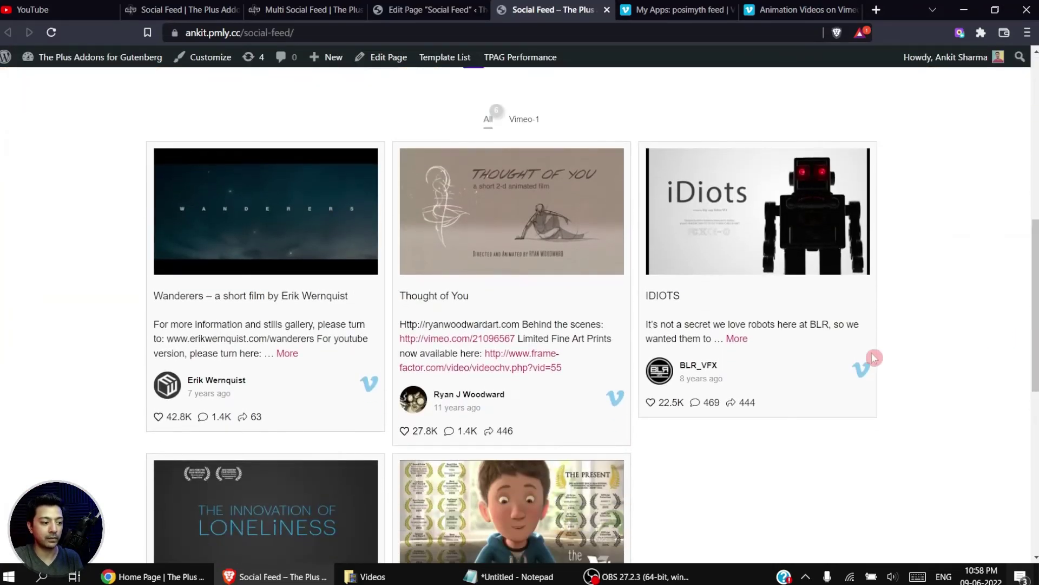
{"action": "left_click", "coordinate": [290, 241]}
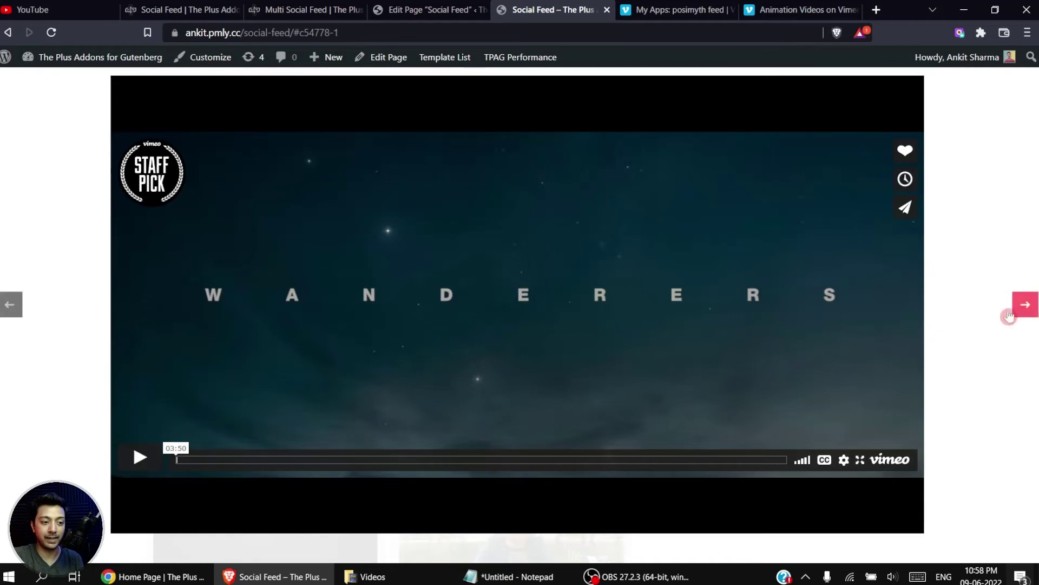
{"action": "left_click", "coordinate": [1026, 307]}
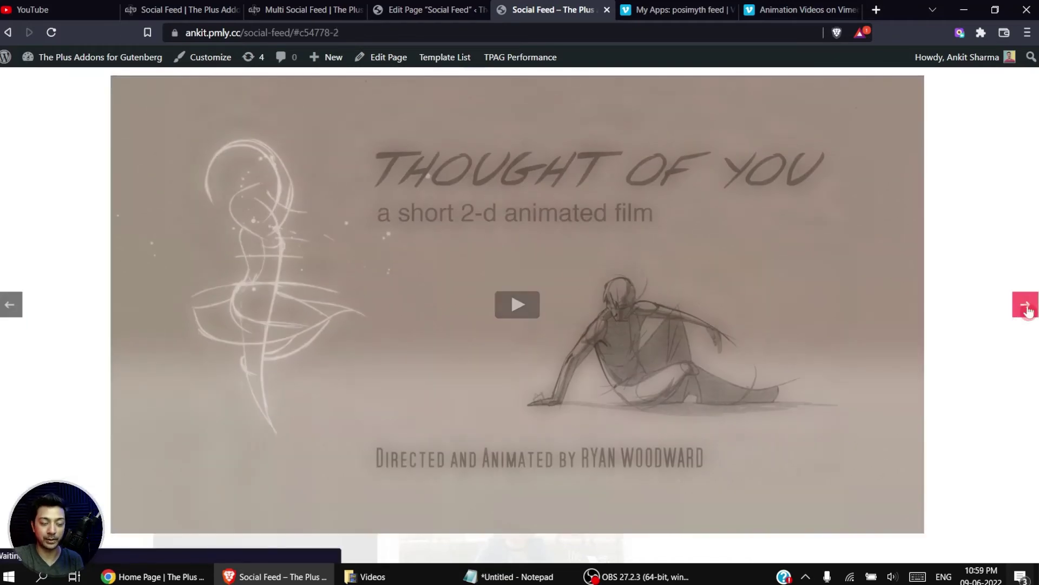
{"action": "left_click", "coordinate": [1027, 306]}
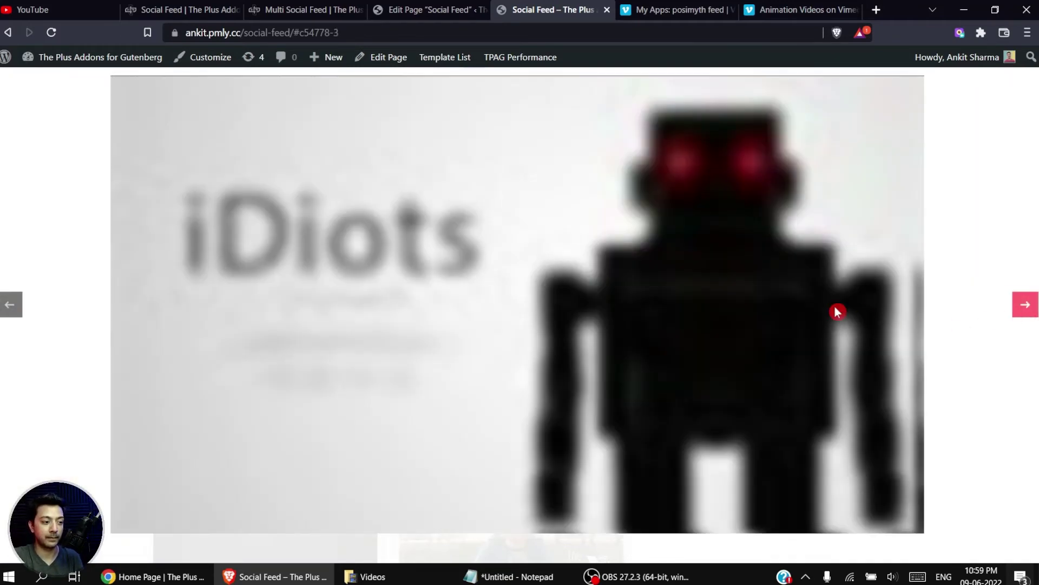
{"action": "key", "text": "ctrl+shift+Tab"}
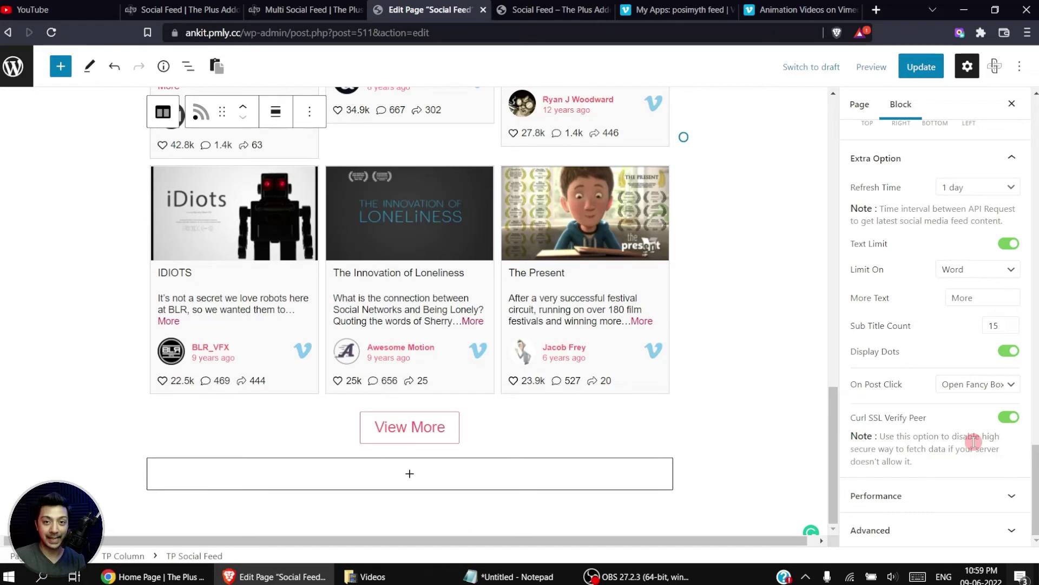
Try the feed with Curl SSL Verify Peer disabled, and enable the option again.
{"action": "left_click", "coordinate": [1007, 418]}
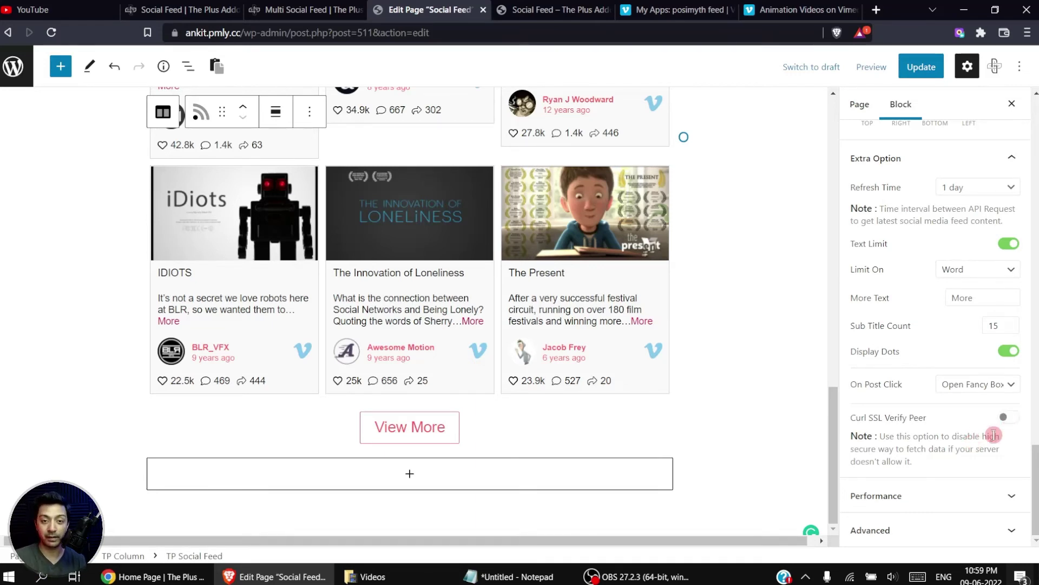
{"action": "left_click", "coordinate": [1008, 417]}
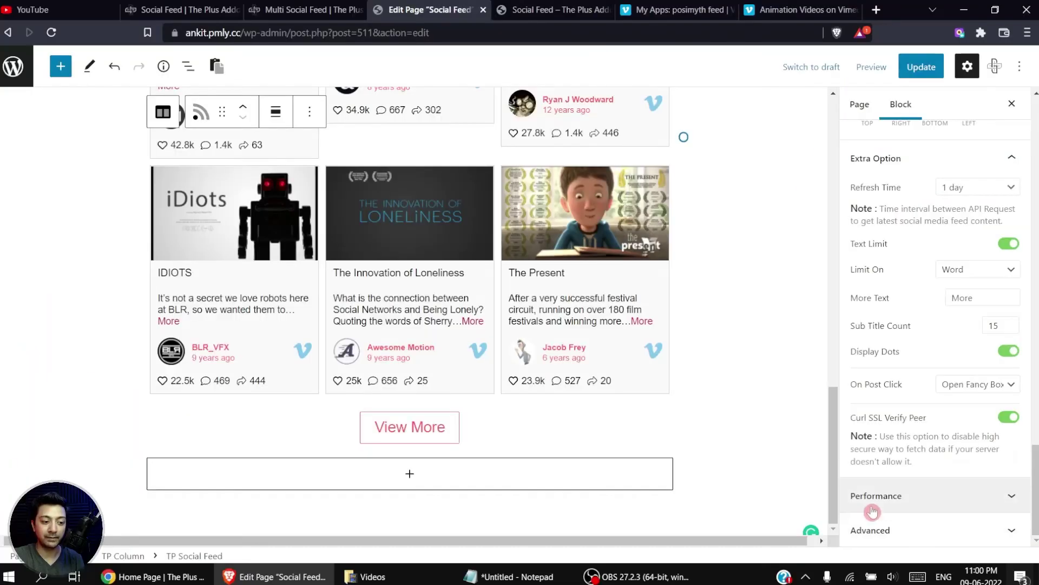
Enable the Performance option of the Social Feed block, try it disabled, and enable it again.
{"action": "left_click", "coordinate": [1010, 504]}
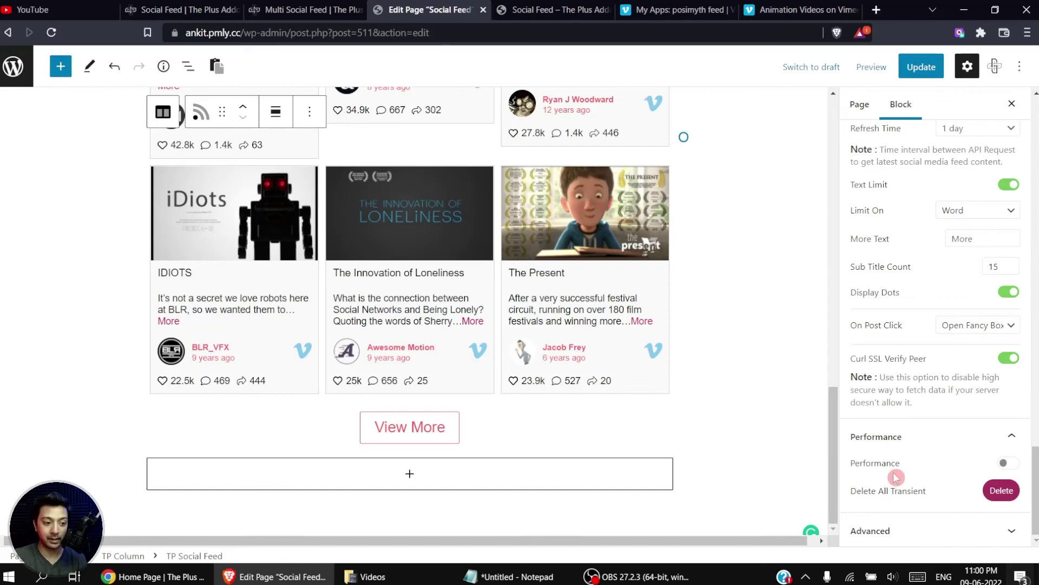
{"action": "left_click", "coordinate": [1007, 463]}
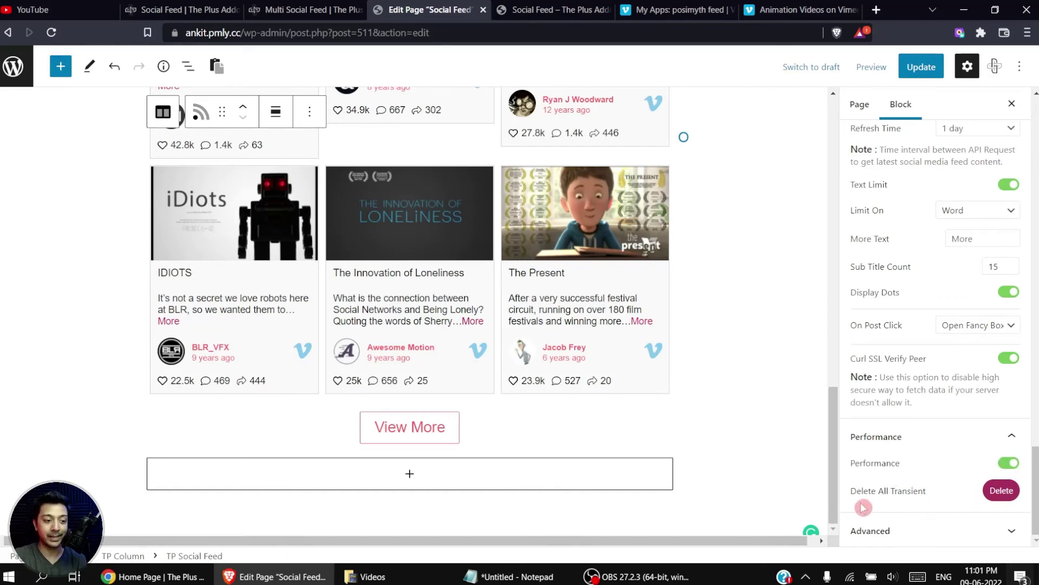
{"action": "scroll", "coordinate": [432, 311], "scroll_direction": "up", "scroll_amount": 3}
{"action": "scroll", "coordinate": [432, 310], "scroll_direction": "up", "scroll_amount": 3}
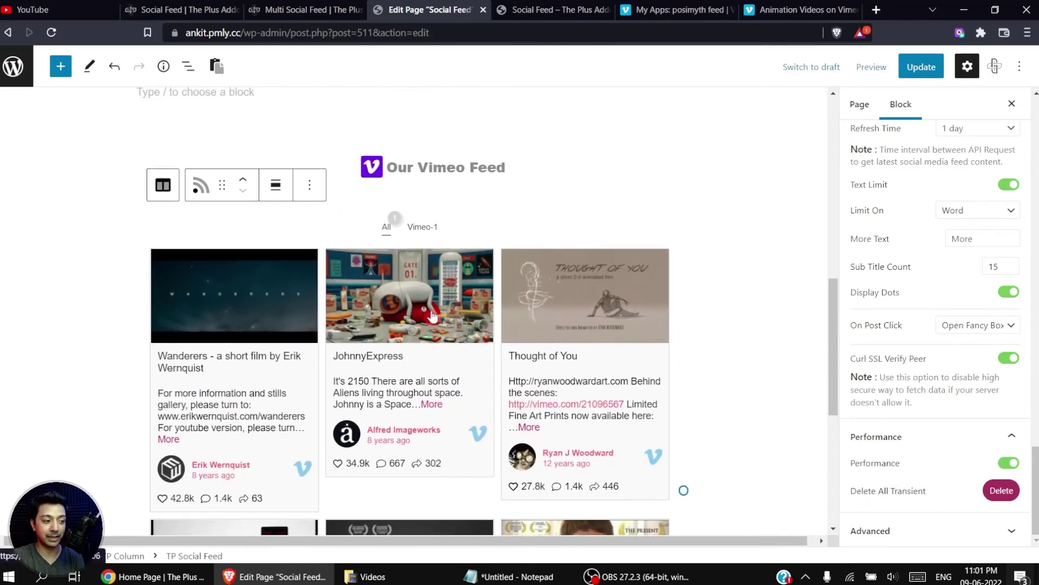
{"action": "scroll", "coordinate": [453, 379], "scroll_direction": "down", "scroll_amount": 3}
{"action": "scroll", "coordinate": [453, 379], "scroll_direction": "down", "scroll_amount": 1}
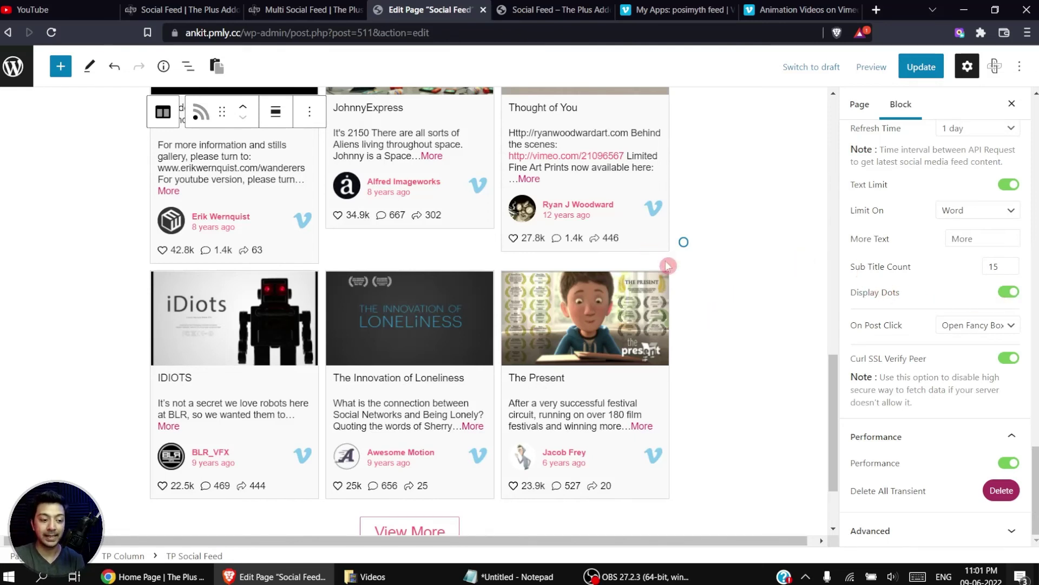
{"action": "left_click", "coordinate": [1010, 463]}
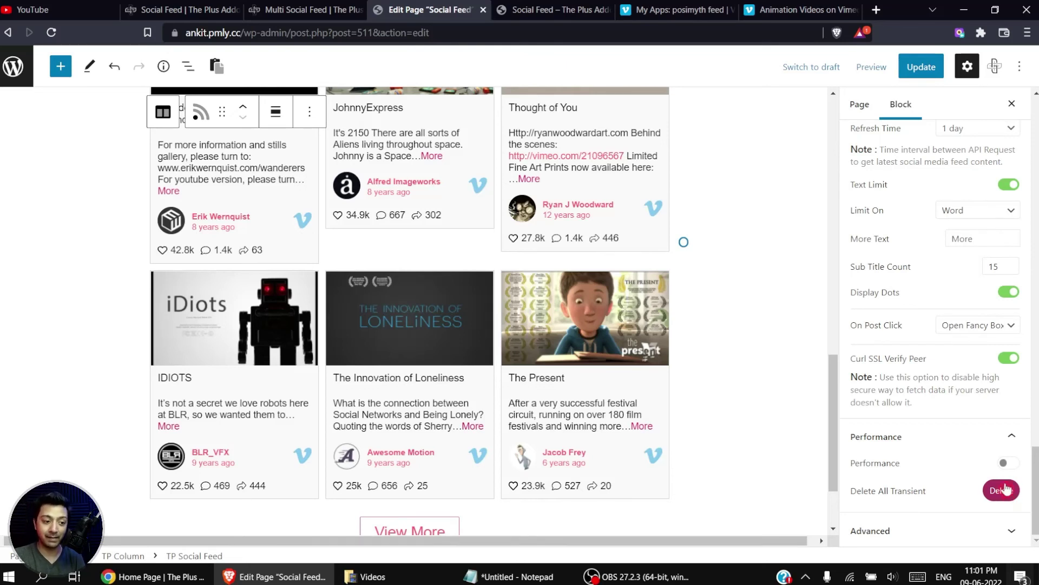
{"action": "left_click", "coordinate": [1009, 463]}
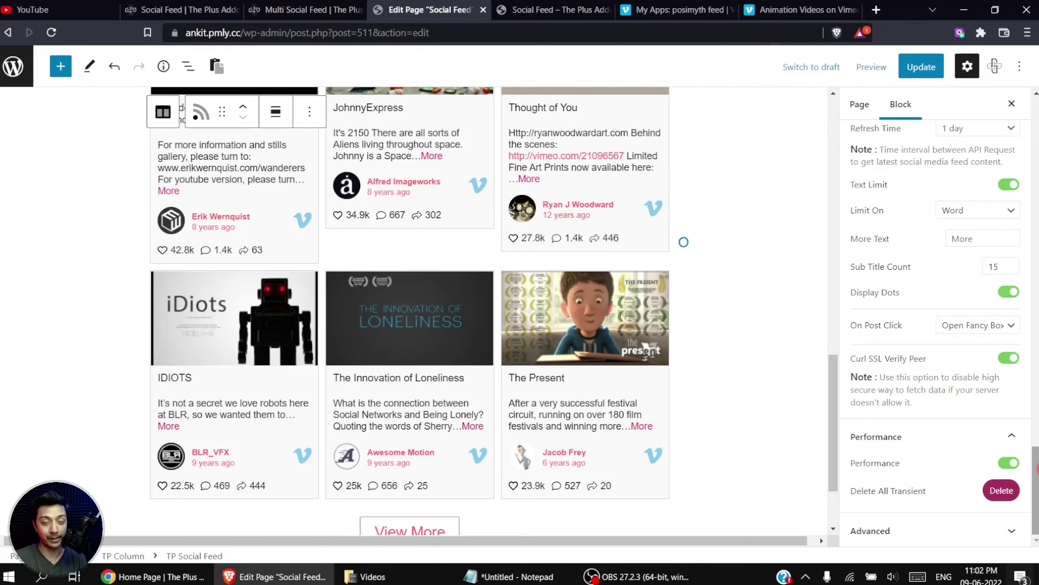
Set the font weight of the feed's Title Typography to 600 in the Universal style options.
{"action": "scroll", "coordinate": [1038, 467], "scroll_direction": "up", "scroll_amount": 15}
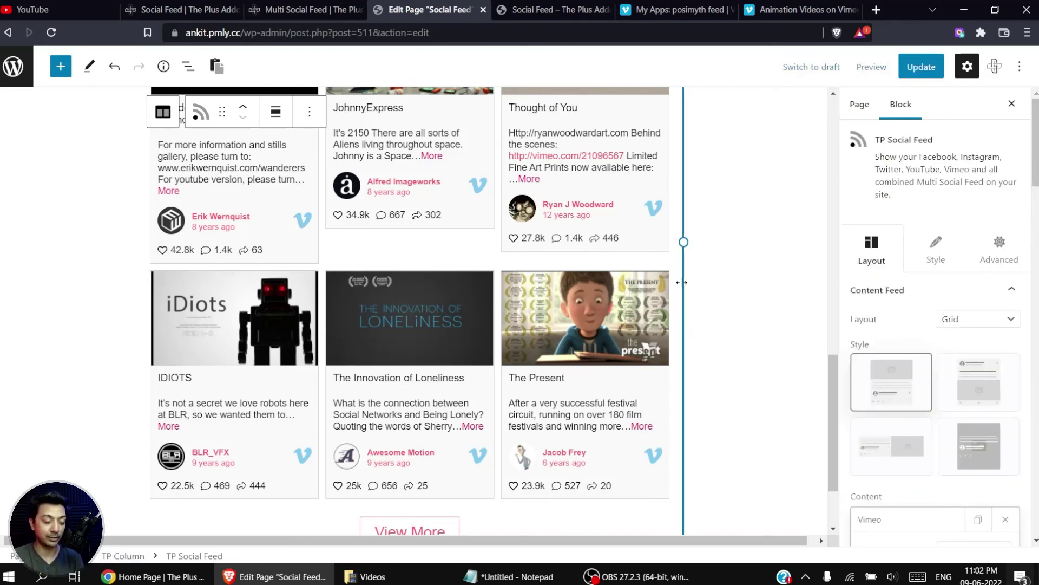
{"action": "left_click", "coordinate": [936, 251]}
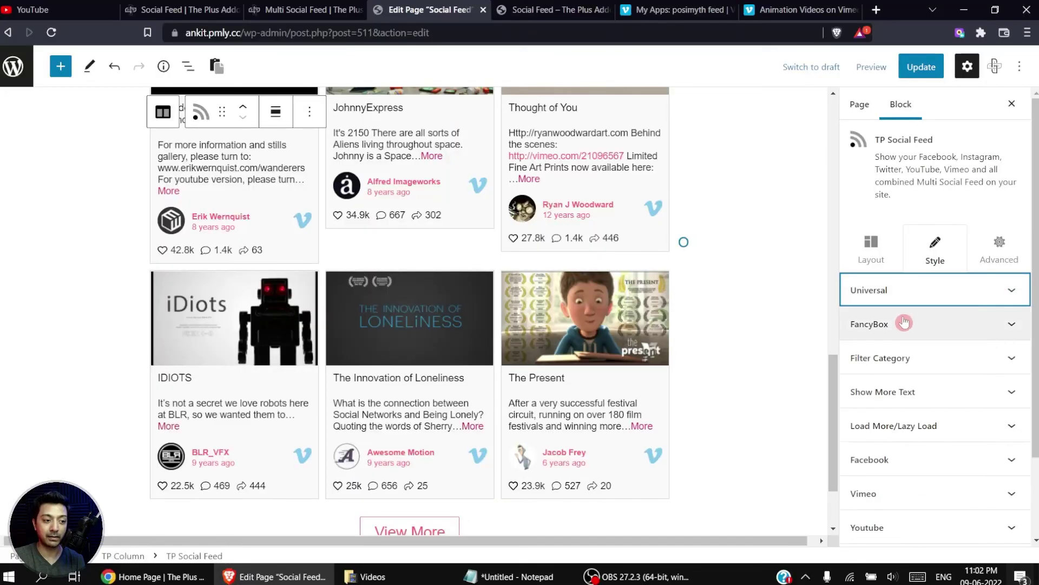
{"action": "left_click", "coordinate": [854, 291]}
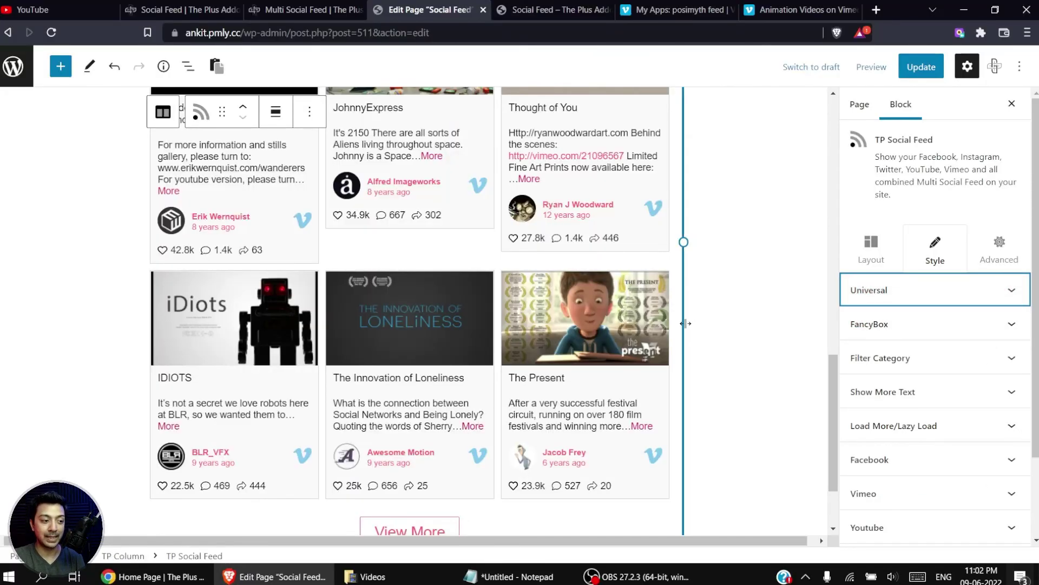
{"action": "scroll", "coordinate": [436, 337], "scroll_direction": "up", "scroll_amount": 5}
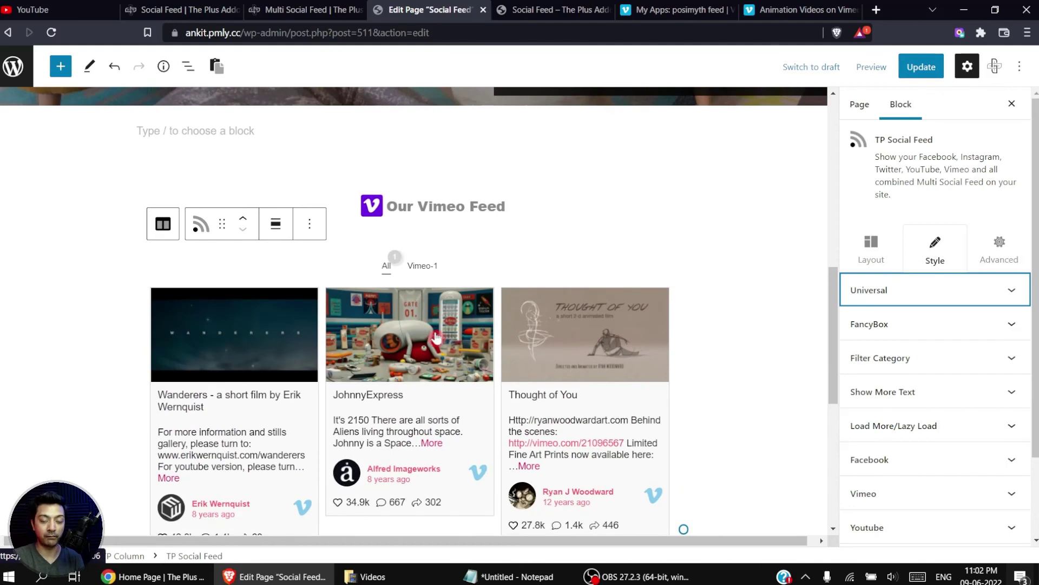
{"action": "left_click", "coordinate": [467, 294]}
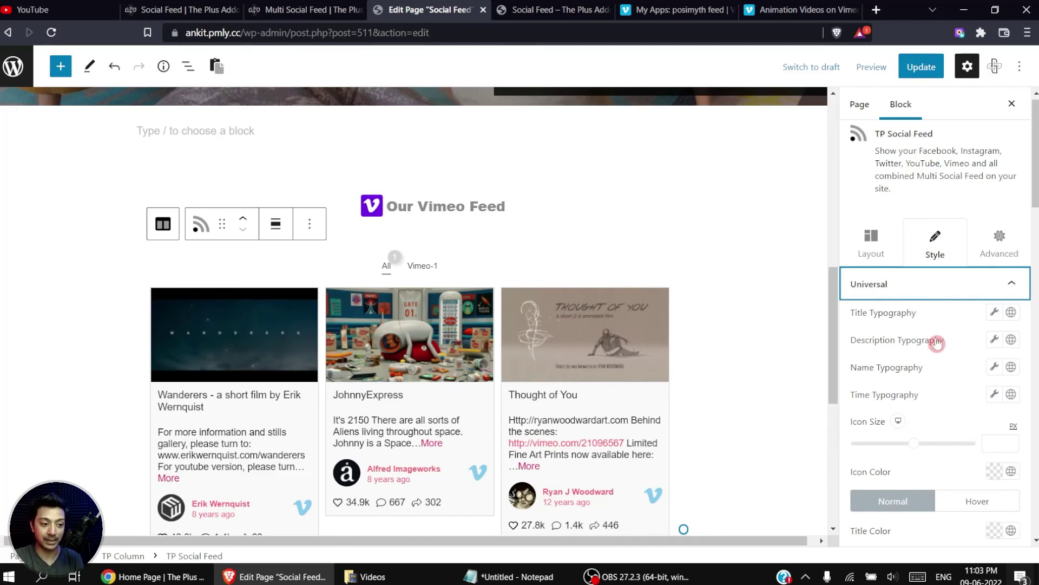
{"action": "left_click", "coordinate": [998, 316]}
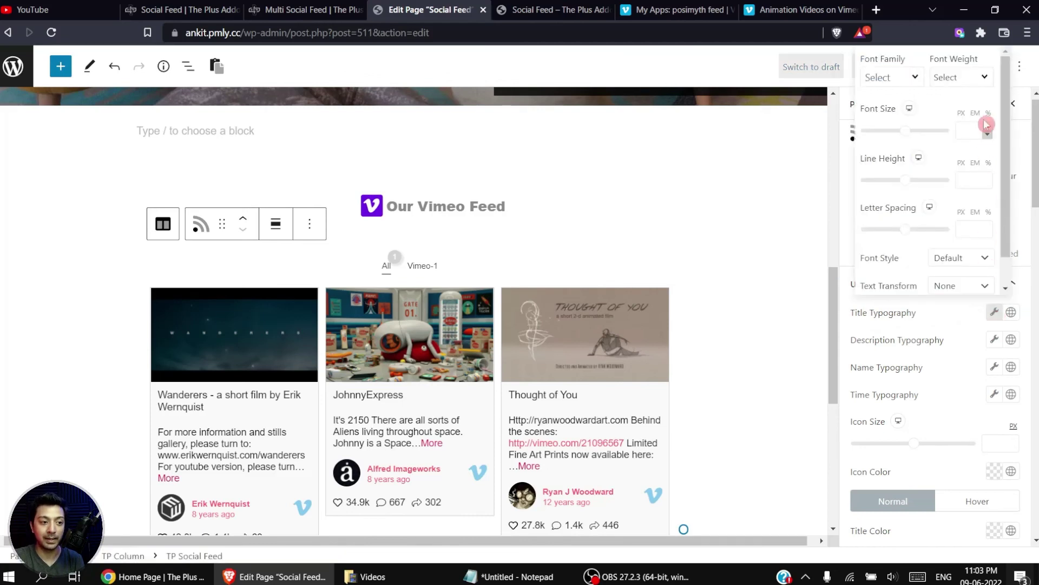
{"action": "left_click", "coordinate": [979, 78]}
{"action": "left_click", "coordinate": [951, 248]}
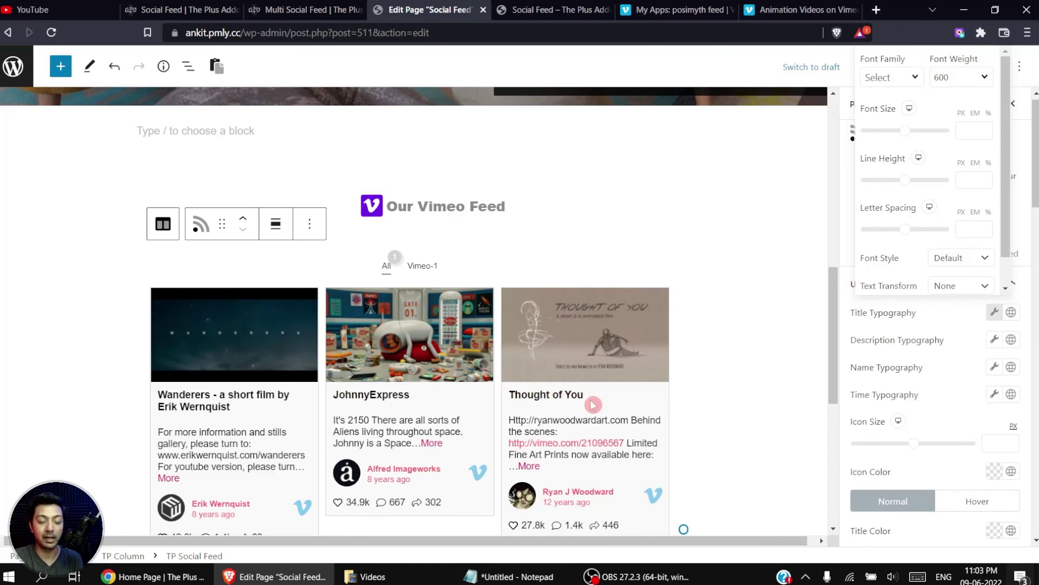
{"action": "left_click", "coordinate": [900, 289]}
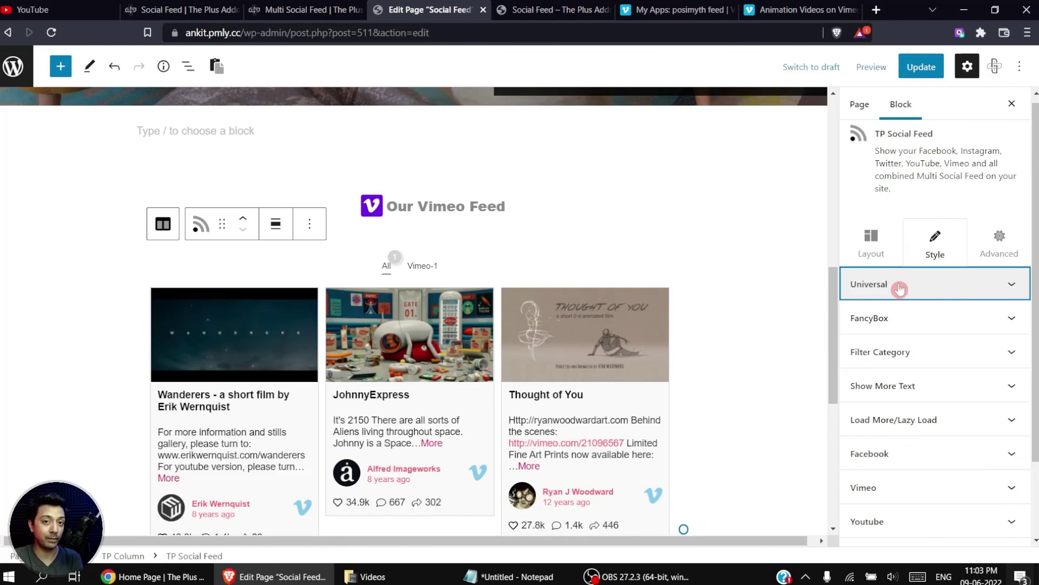
Set the Icon Size to 59 px in the Facebook style options, and look through the color, box and profile radius settings.
{"action": "scroll", "coordinate": [935, 324], "scroll_direction": "down", "scroll_amount": 2}
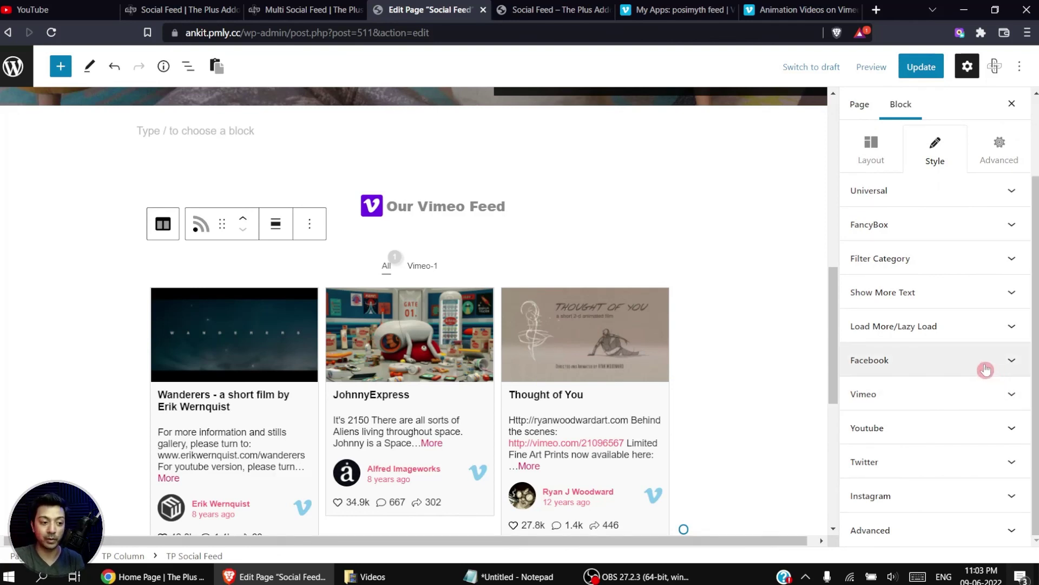
{"action": "left_click", "coordinate": [970, 359]}
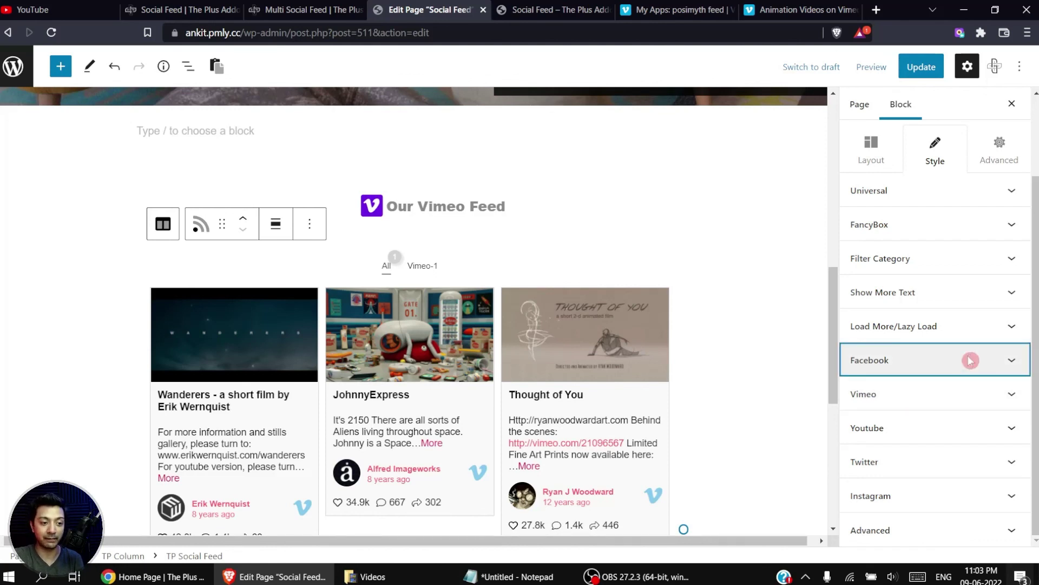
{"action": "scroll", "coordinate": [915, 282], "scroll_direction": "up", "scroll_amount": 2}
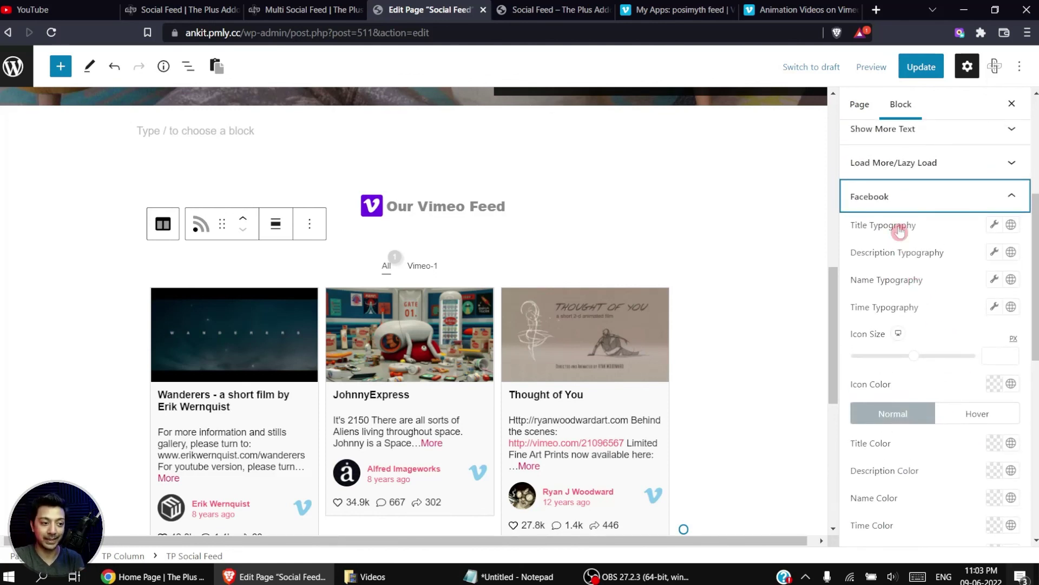
{"action": "left_click_drag", "start_coordinate": [916, 361], "coordinate": [925, 365]}
{"action": "scroll", "coordinate": [923, 365], "scroll_direction": "down", "scroll_amount": 3}
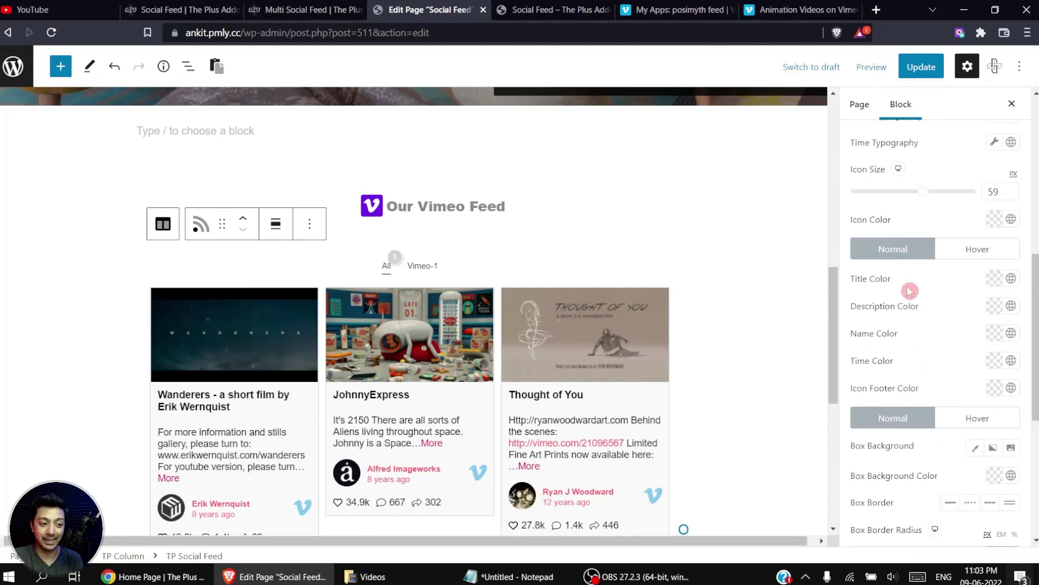
{"action": "scroll", "coordinate": [946, 356], "scroll_direction": "down", "scroll_amount": 4}
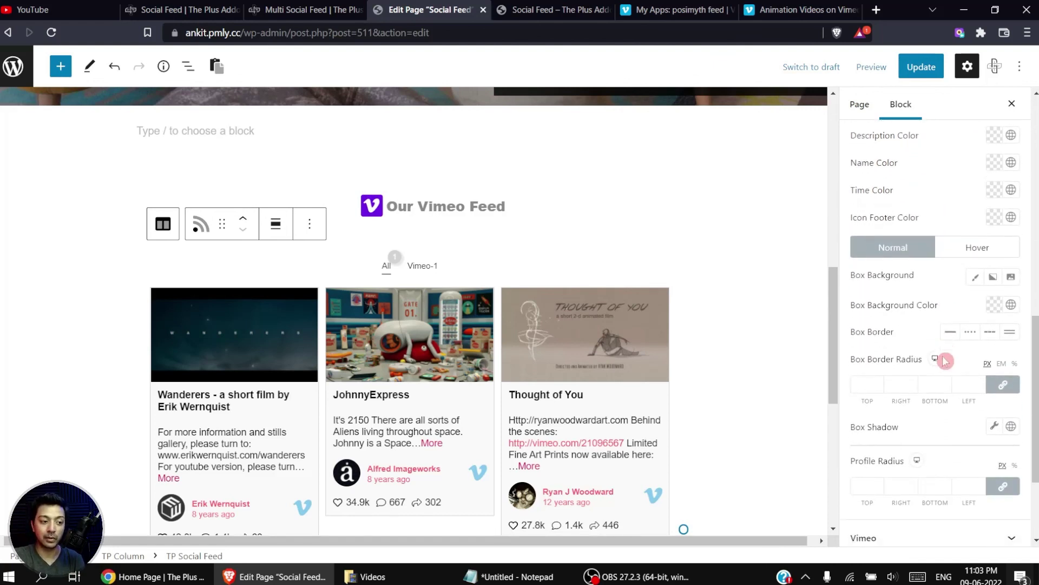
{"action": "scroll", "coordinate": [942, 354], "scroll_direction": "up", "scroll_amount": 10}
{"action": "left_click", "coordinate": [927, 328]}
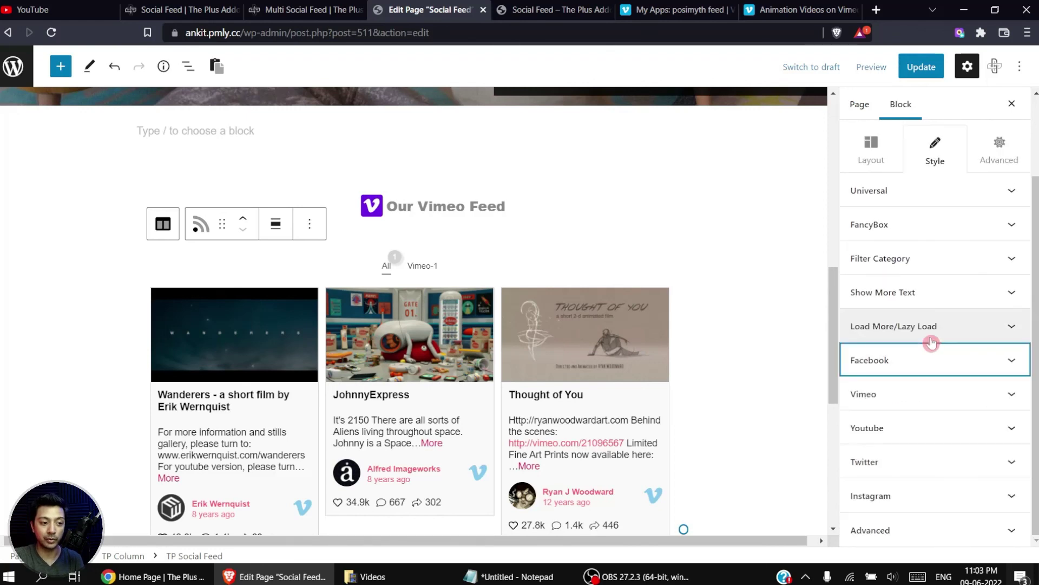